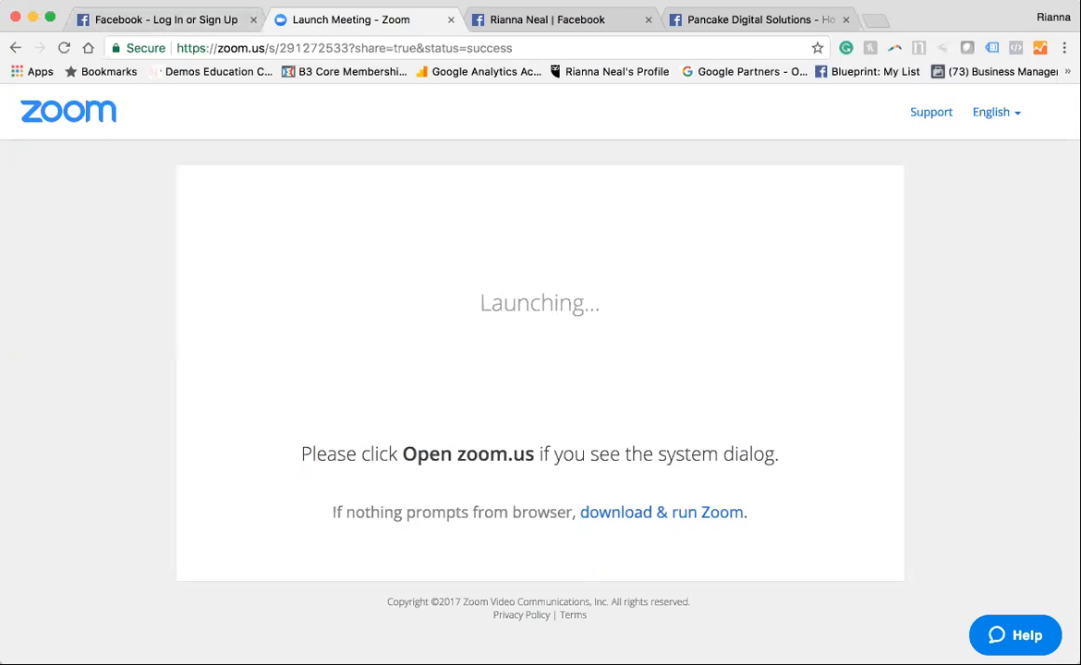
left_click(148, 28)
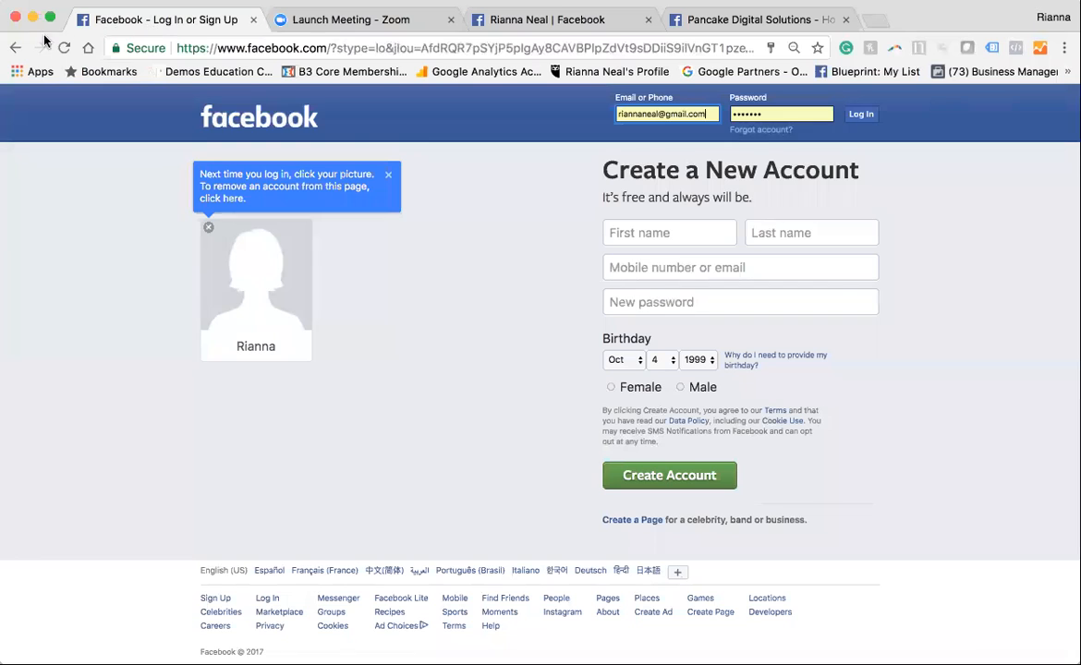
left_click(16, 47)
left_click(204, 50)
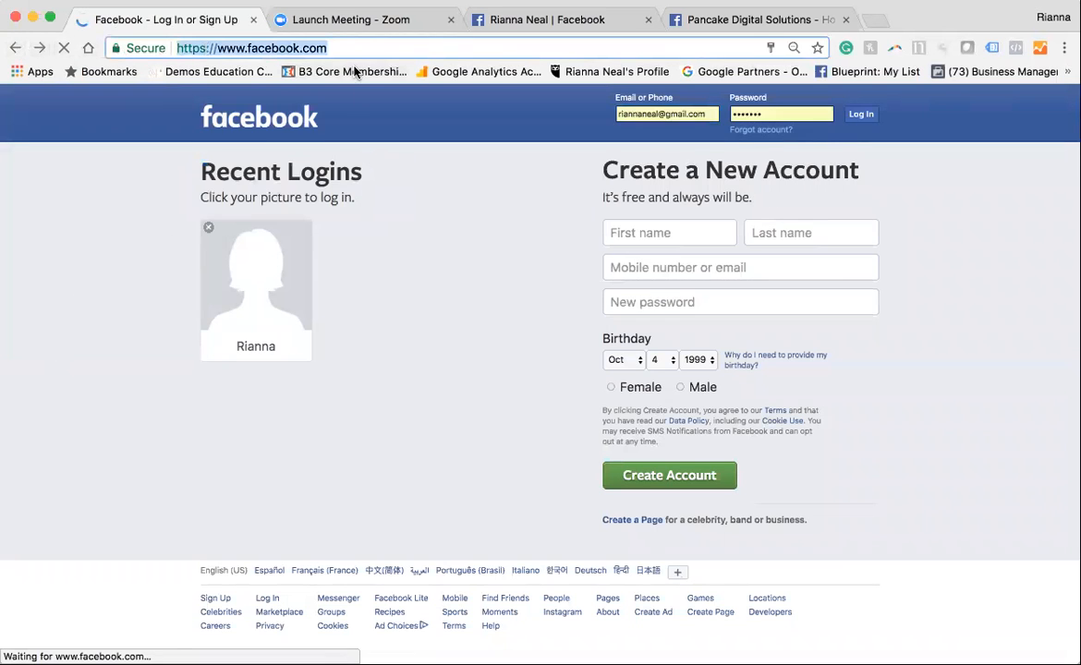
type("www.")
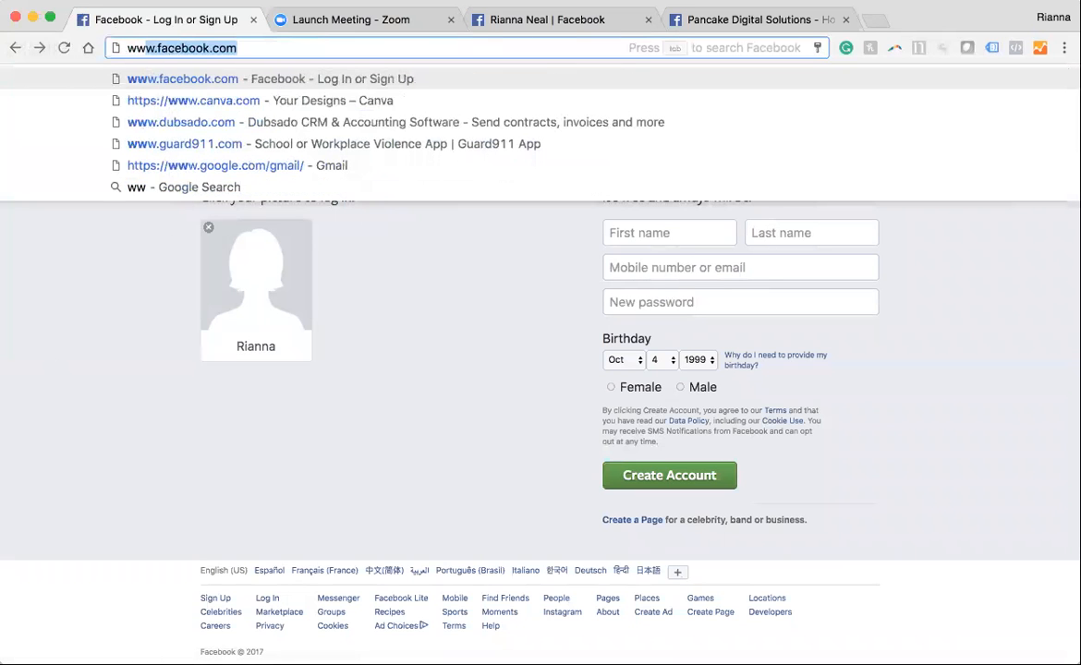
type("faceb")
key("BackSpace")
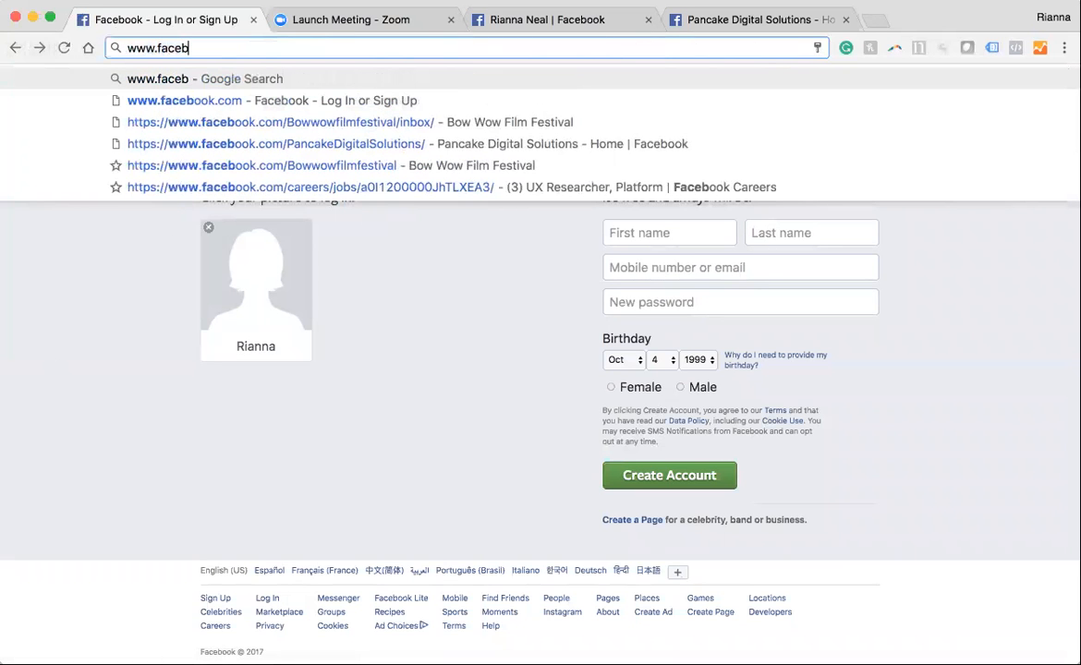
type("book.com")
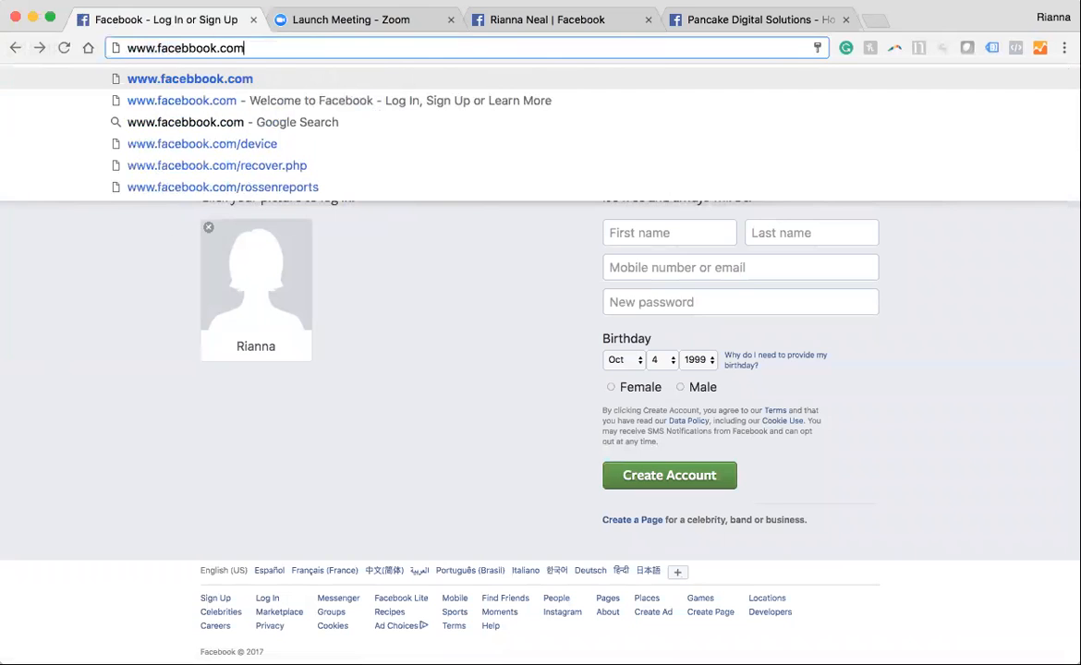
key("Return")
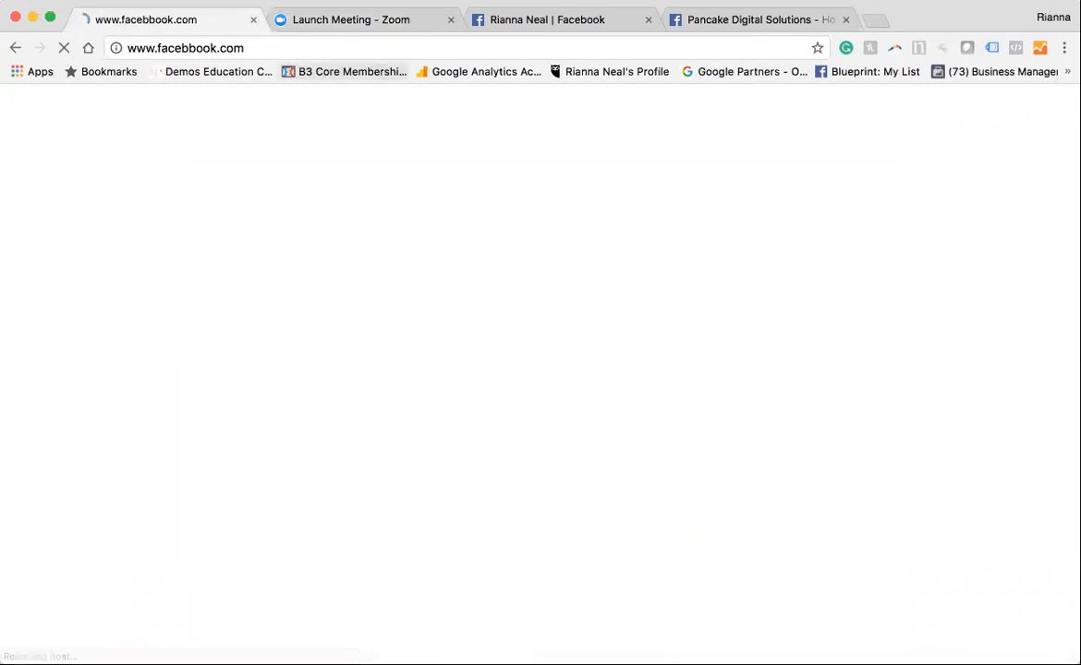
left_click(180, 47)
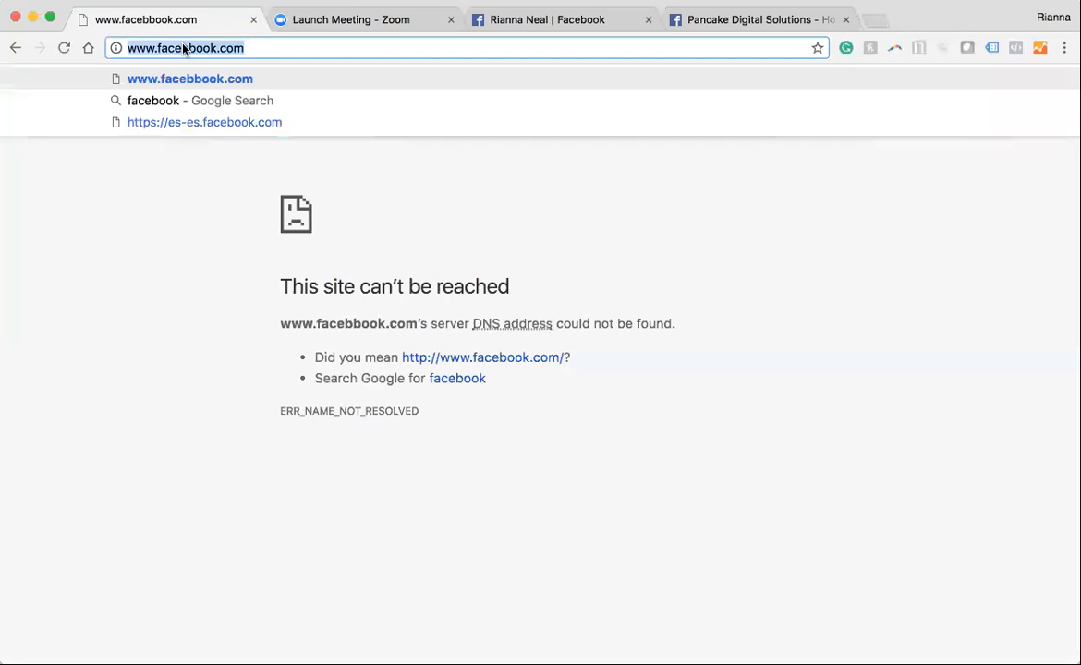
left_click(187, 48)
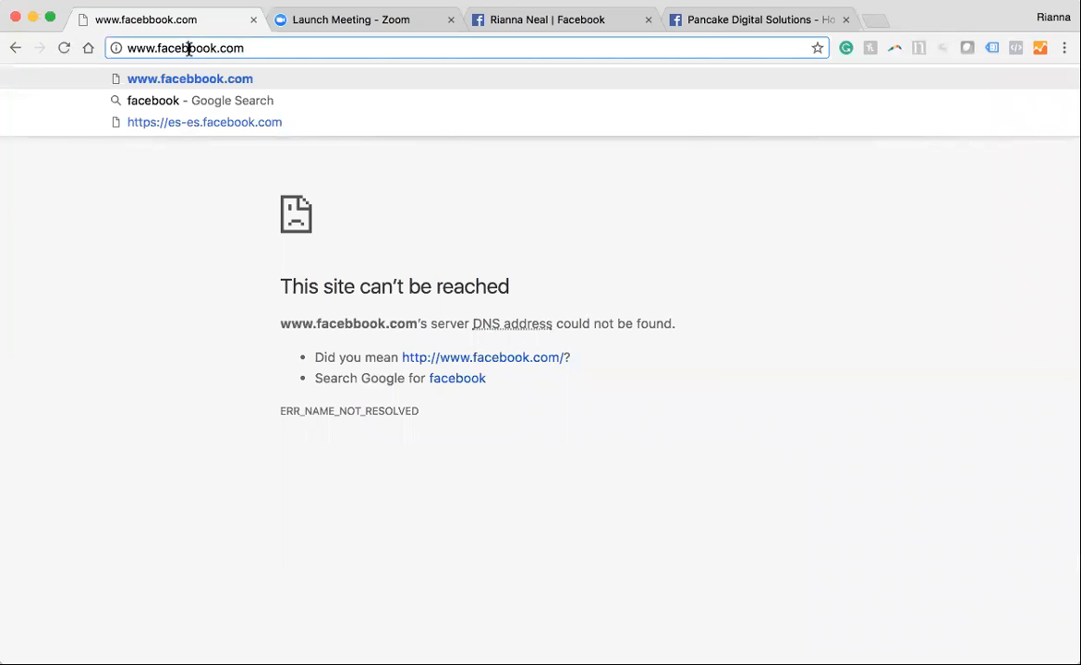
key("BackSpace")
key("Return")
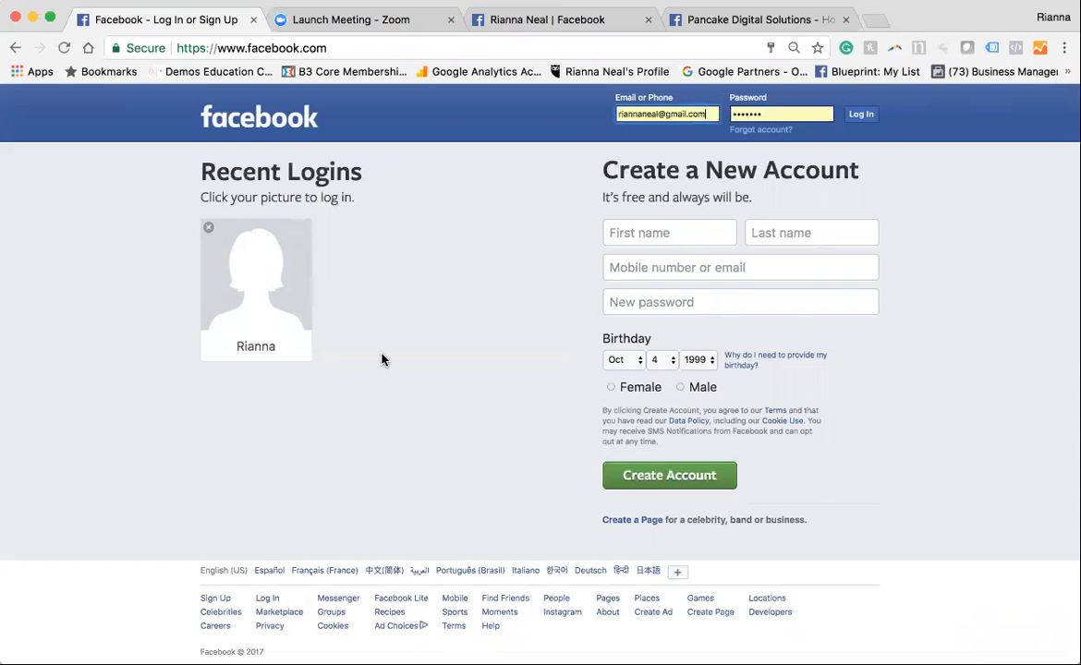
left_click(209, 227)
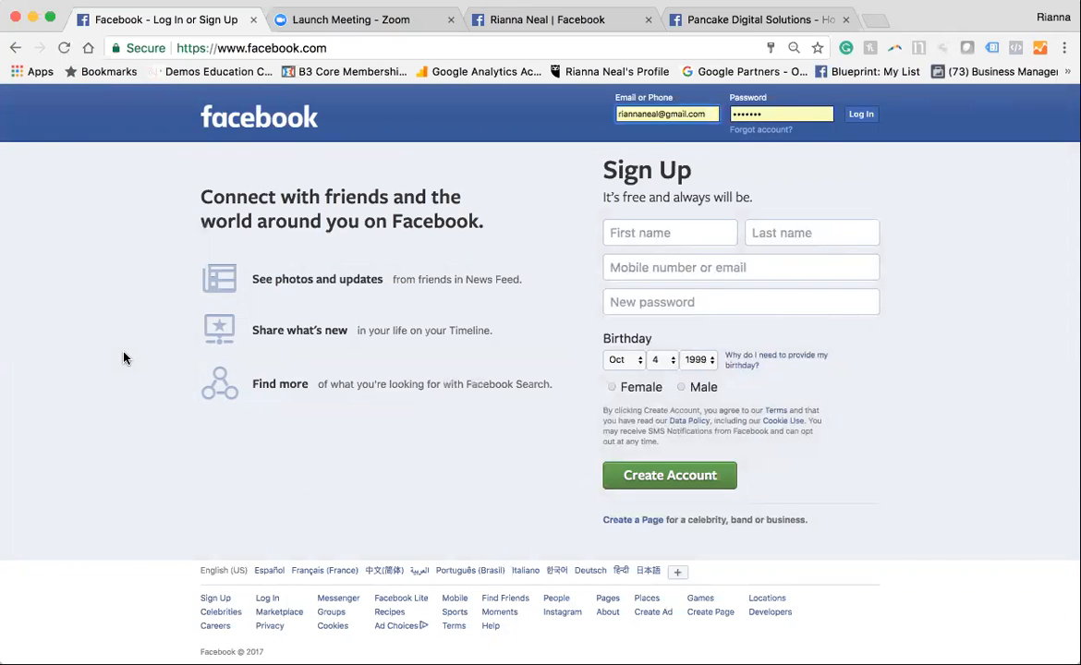
Examine the open personal Facebook profile, from its cover and work history through places lived, quotes and favorites
left_click(616, 25)
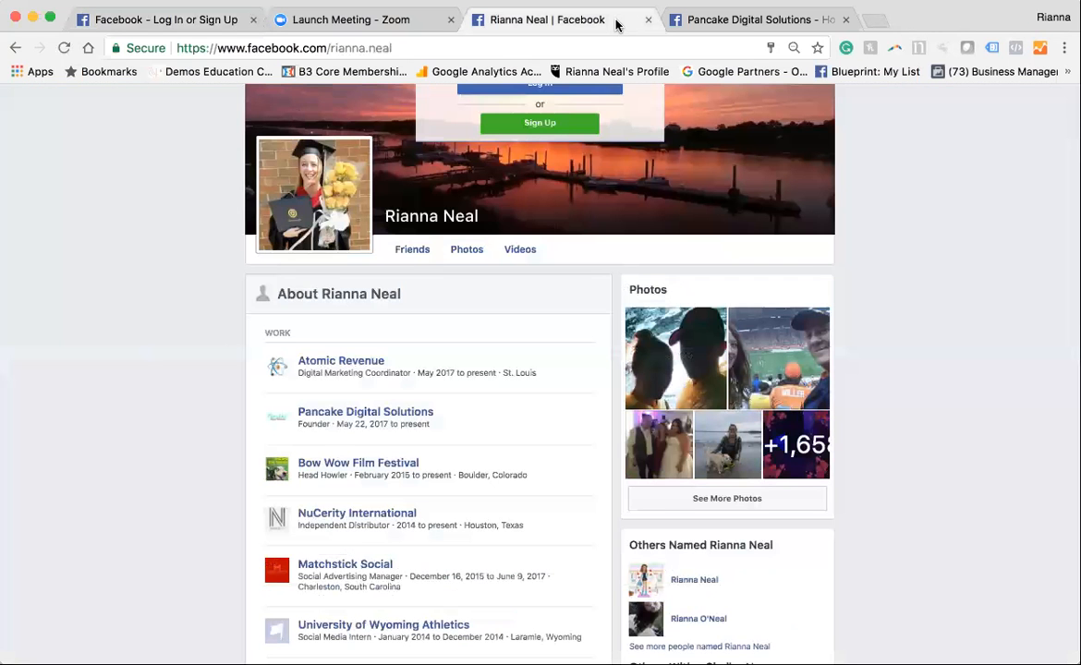
scroll(171, 466, "up", 1)
scroll(402, 476, "up", 2)
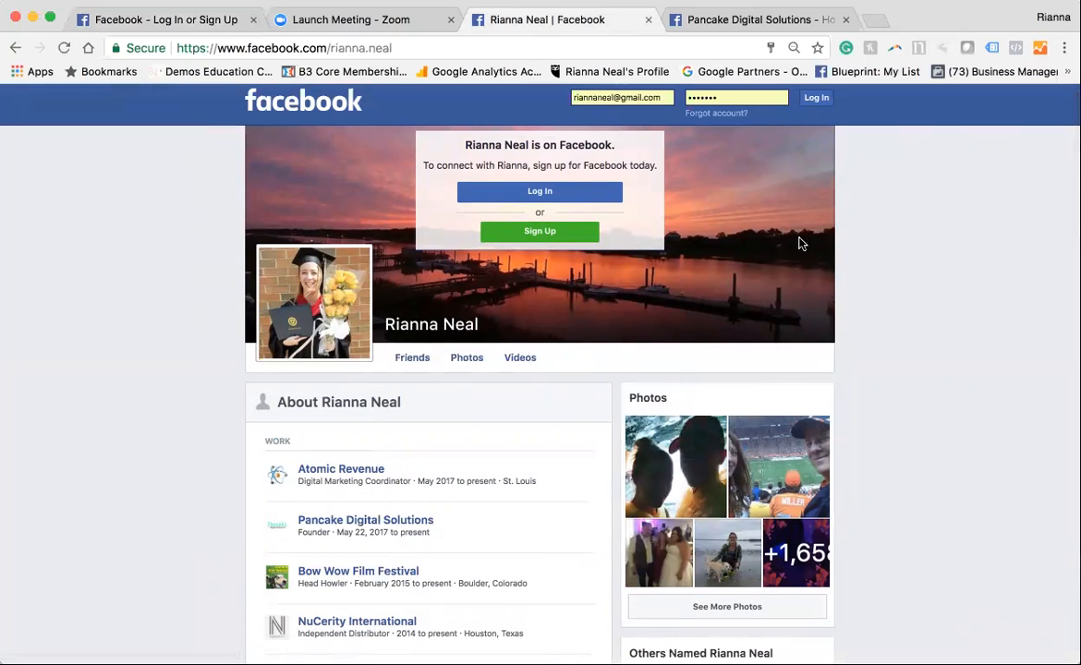
scroll(772, 289, "down", 2)
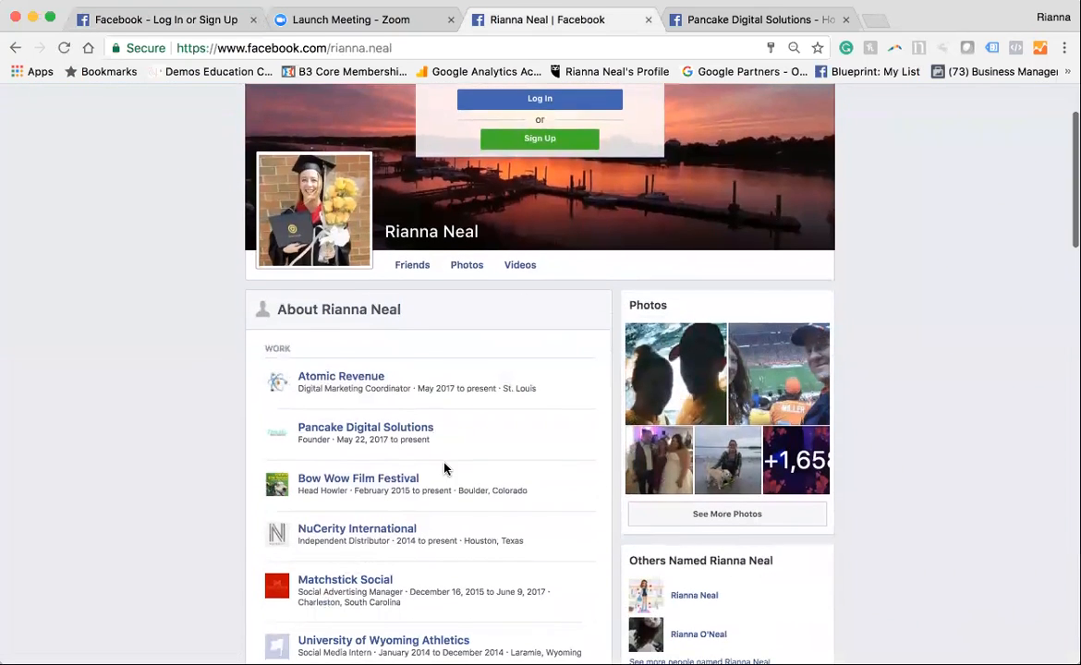
scroll(443, 444, "down", 6)
scroll(709, 531, "down", 12)
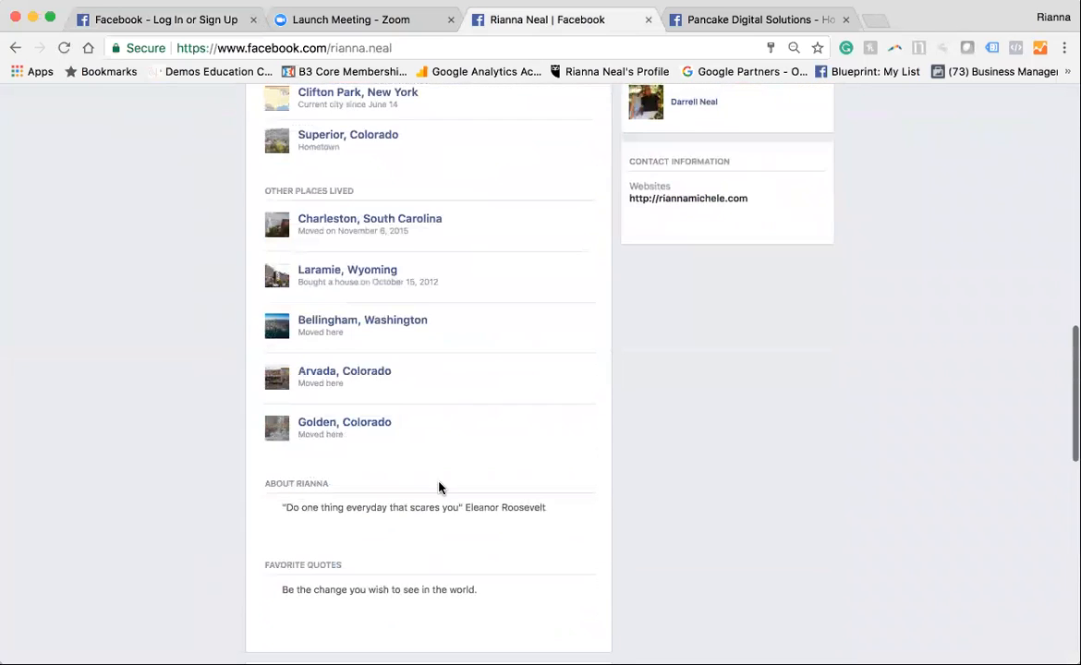
scroll(439, 487, "down", 4)
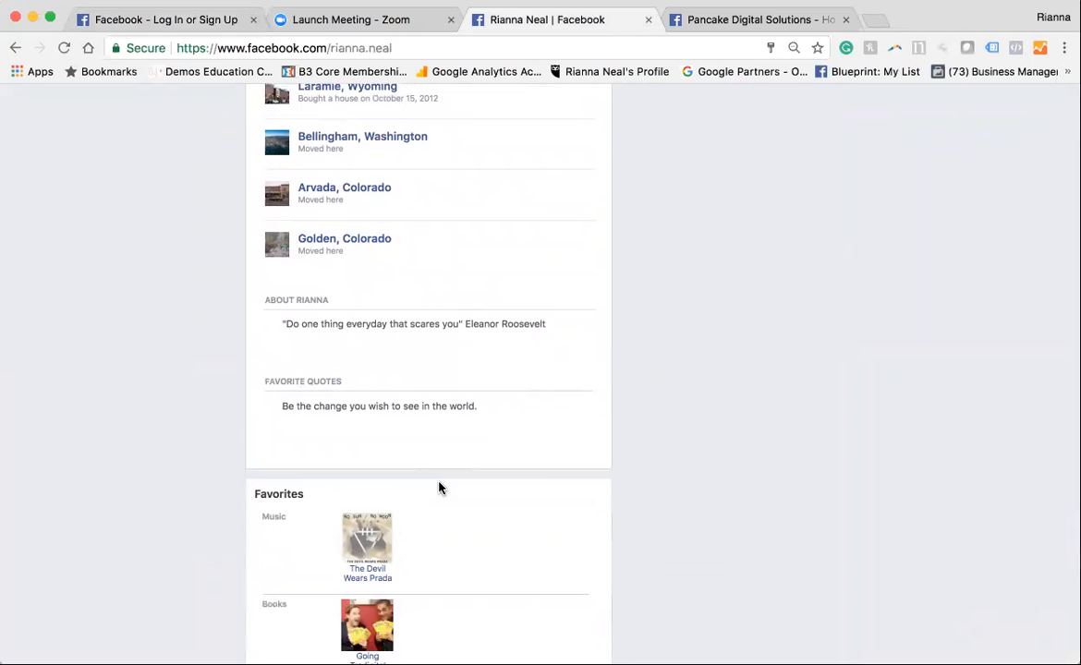
scroll(435, 472, "down", 12)
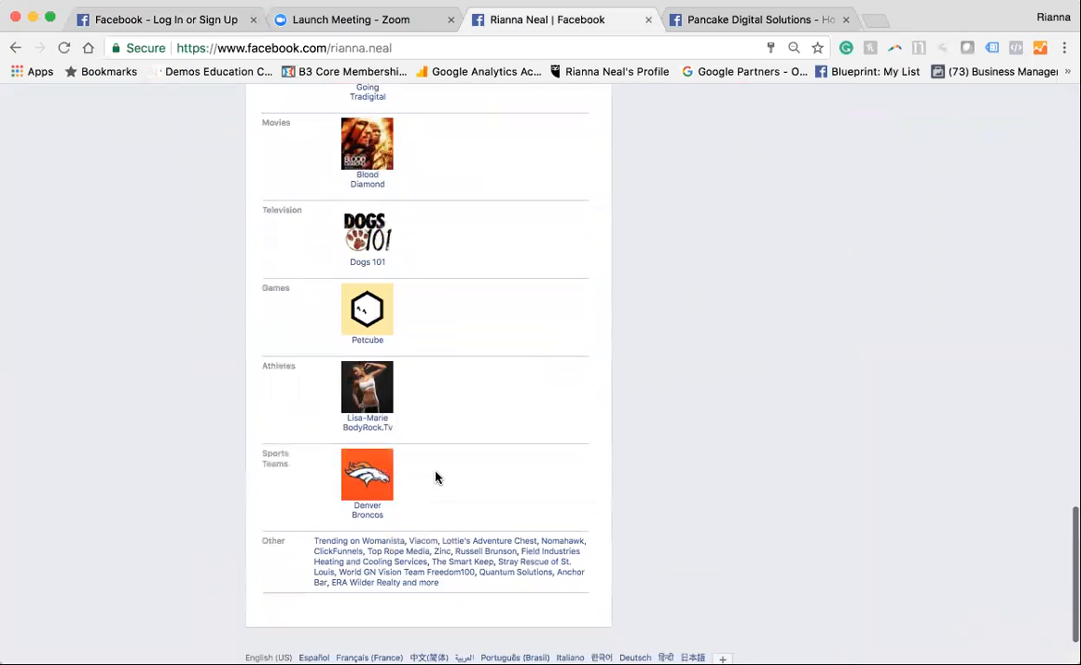
scroll(435, 472, "up", 20)
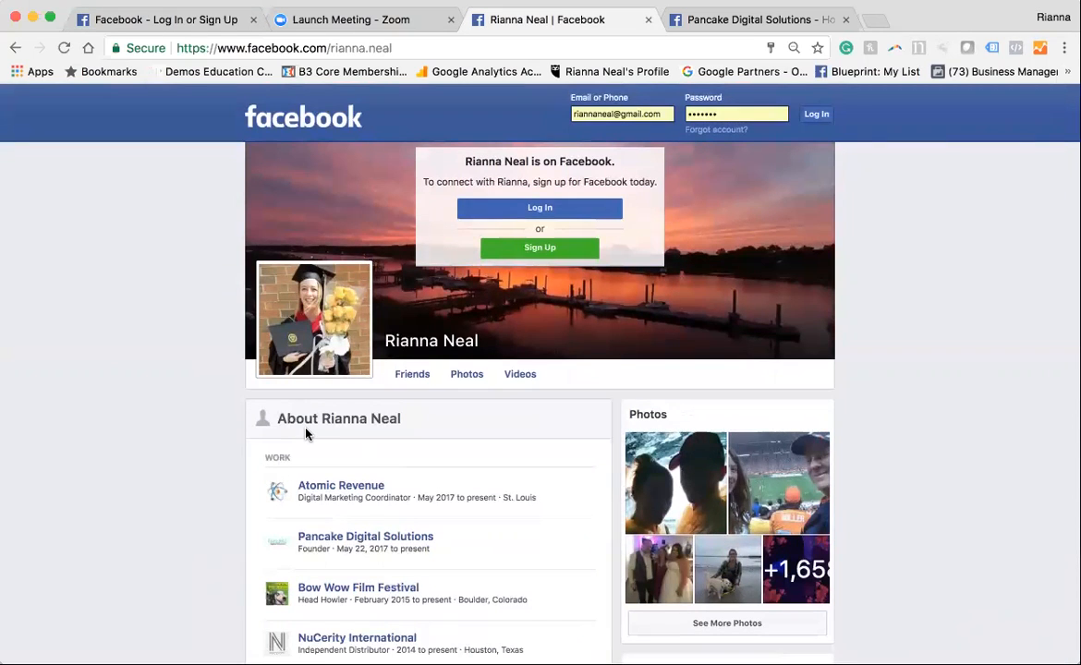
Examine the Pancake Digital Solutions business page, including its services, reviews, photos and posts
left_click(724, 13)
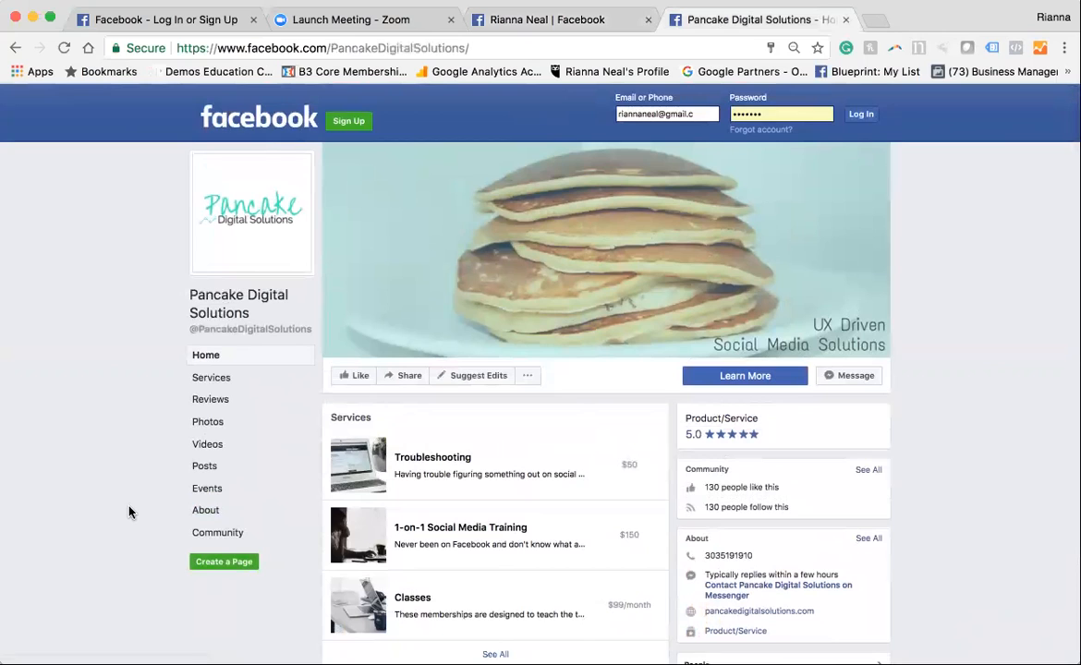
scroll(129, 512, "down", 1)
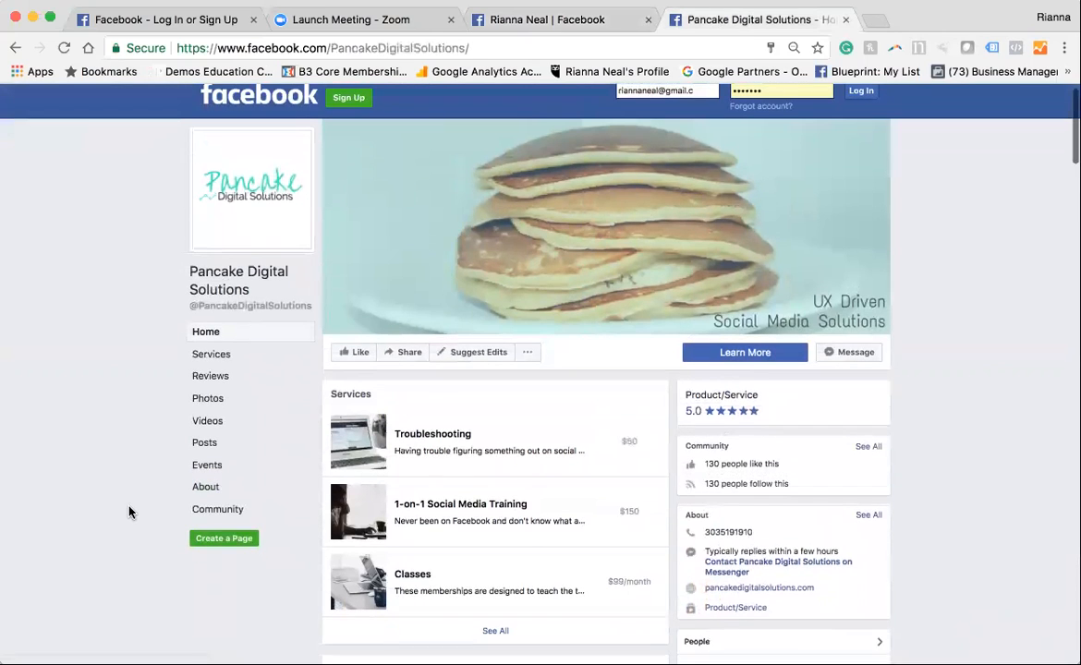
scroll(130, 512, "down", 3)
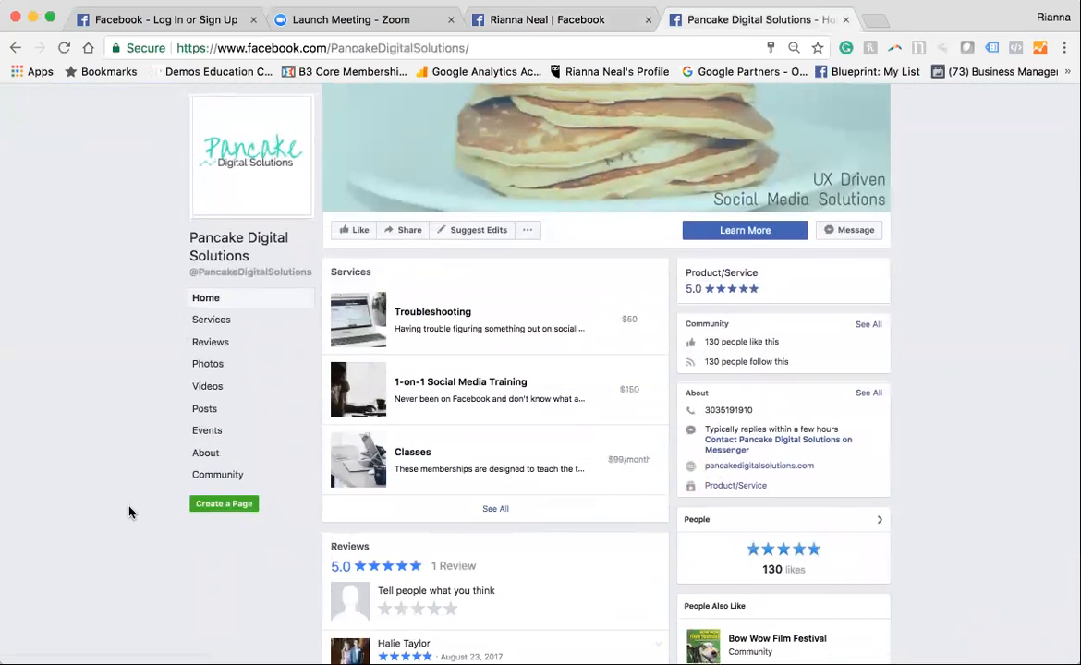
scroll(130, 512, "down", 4)
scroll(129, 512, "down", 7)
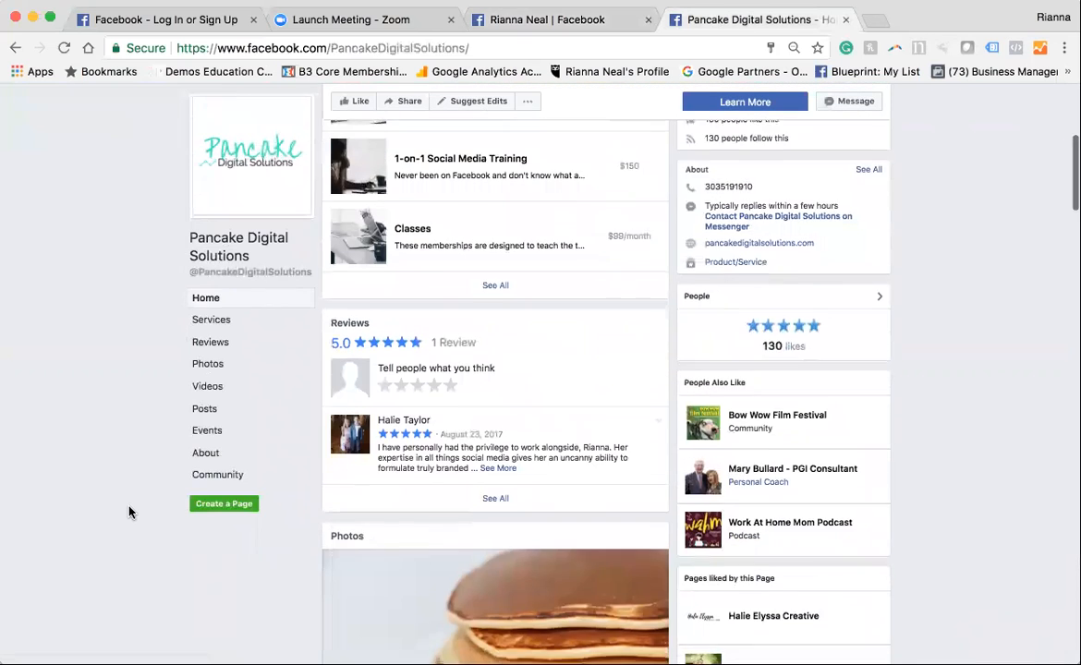
scroll(129, 511, "down", 15)
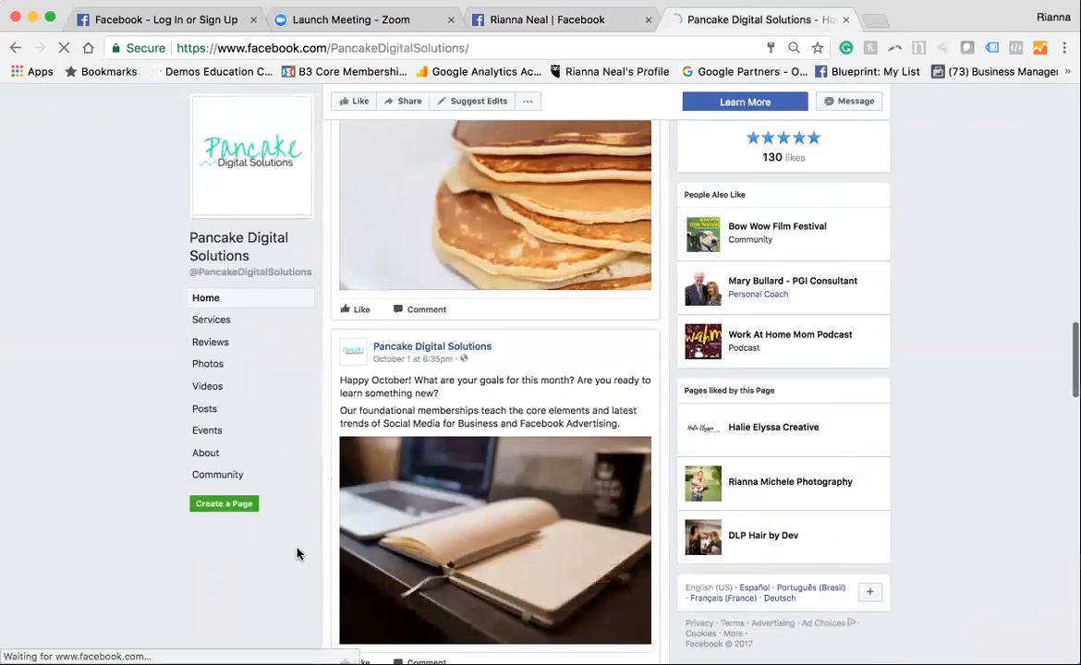
scroll(388, 454, "down", 20)
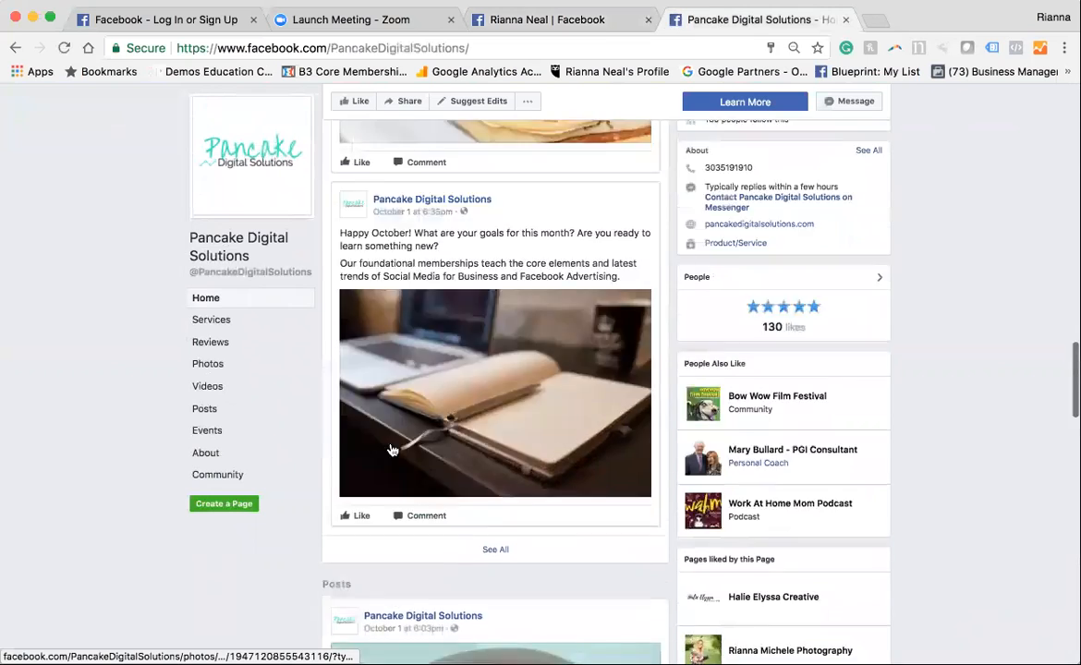
scroll(374, 394, "up", 15)
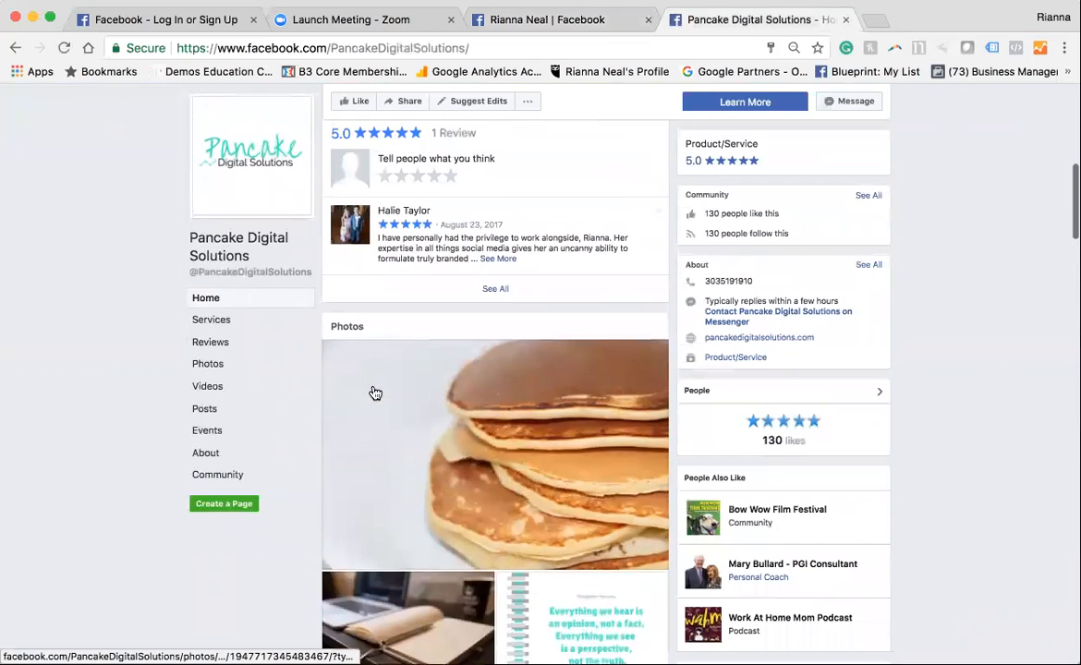
scroll(558, 267, "up", 6)
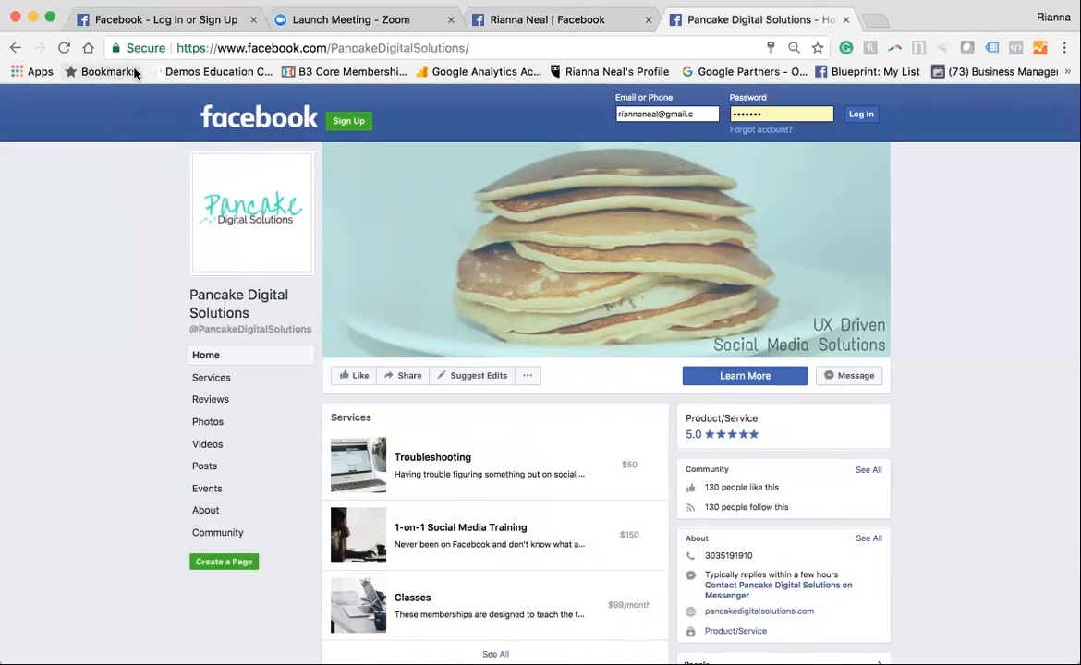
Return to the Facebook sign-up page and fill in the account holder's first and last name
left_click(173, 19)
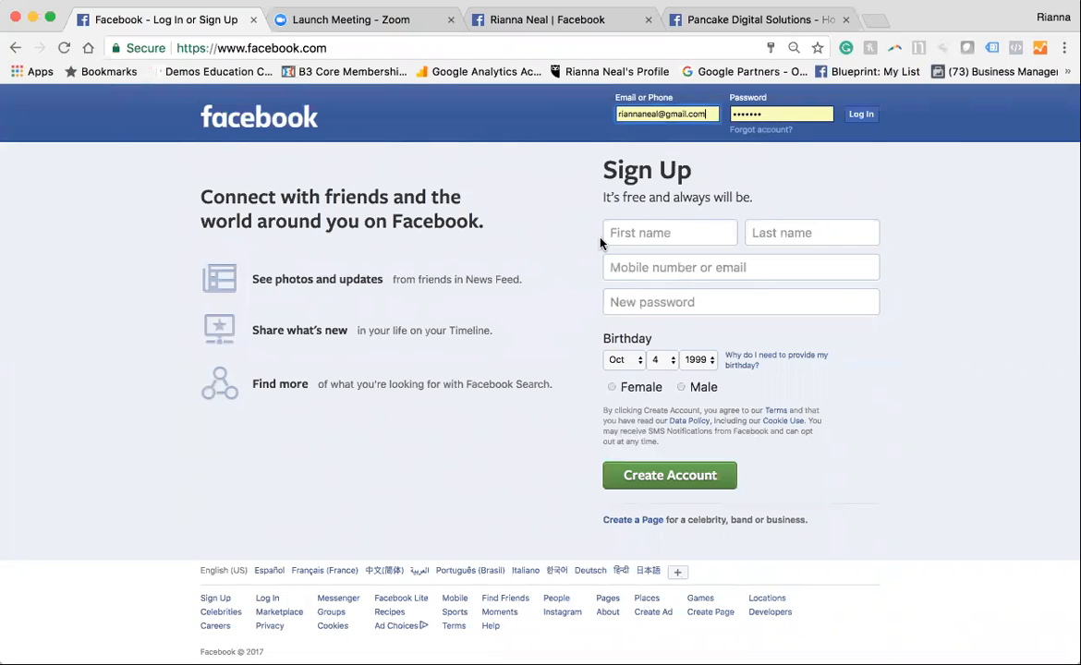
left_click(625, 233)
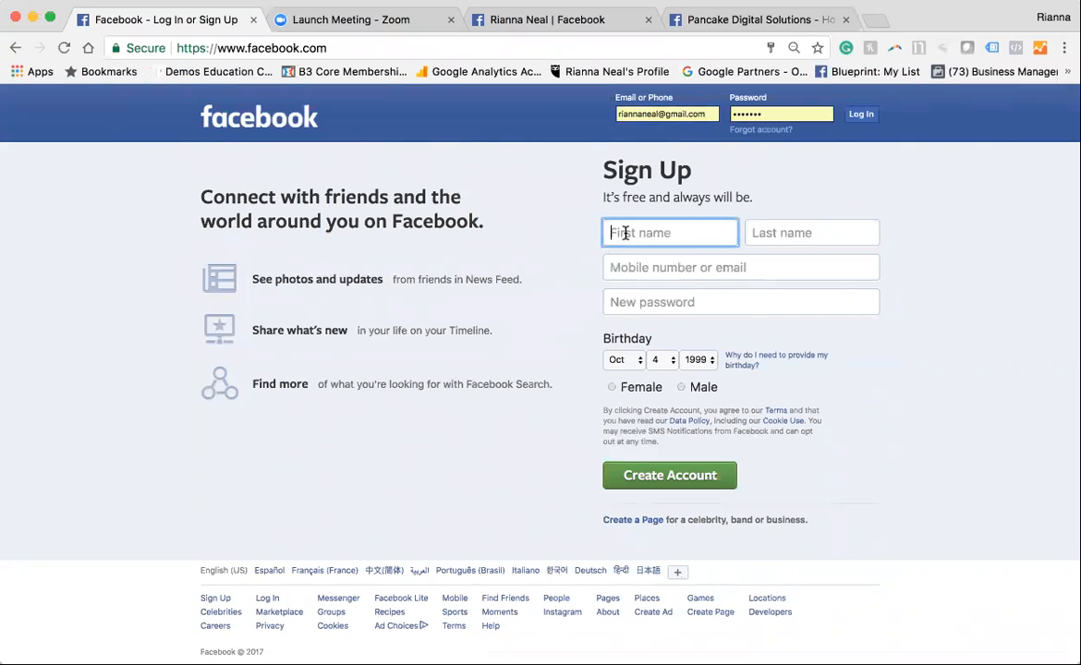
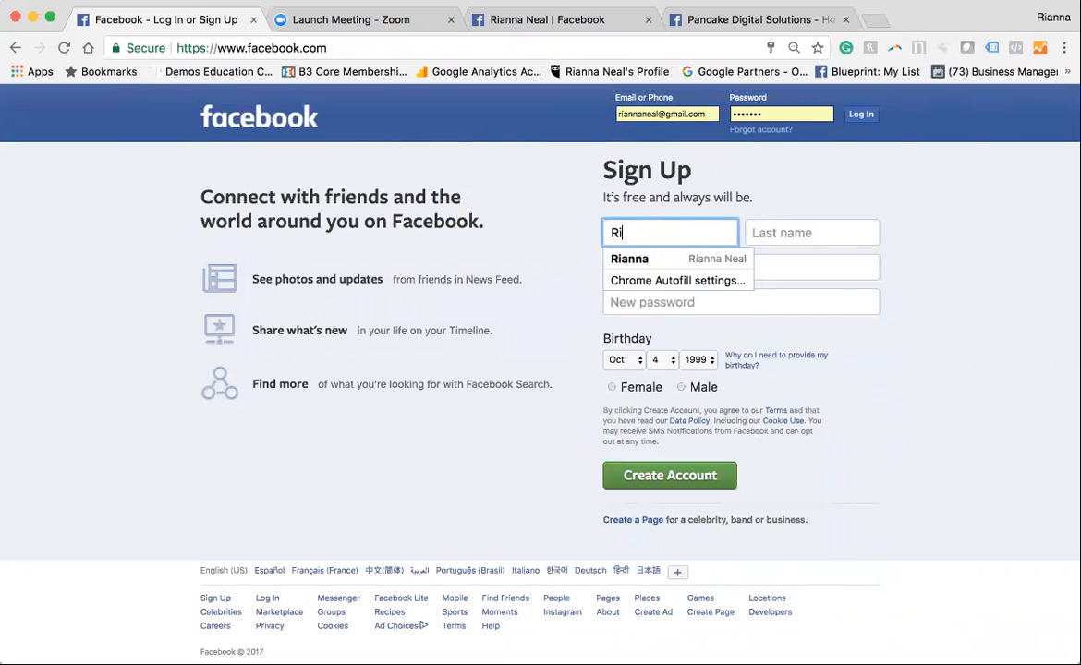
left_click(757, 234)
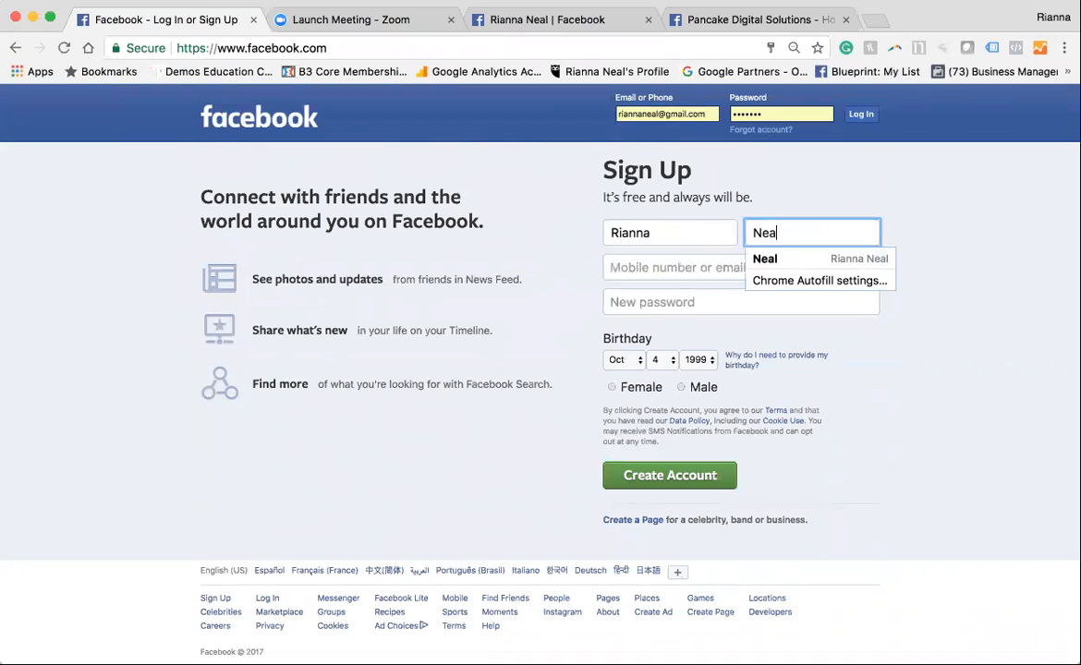
left_click(693, 265)
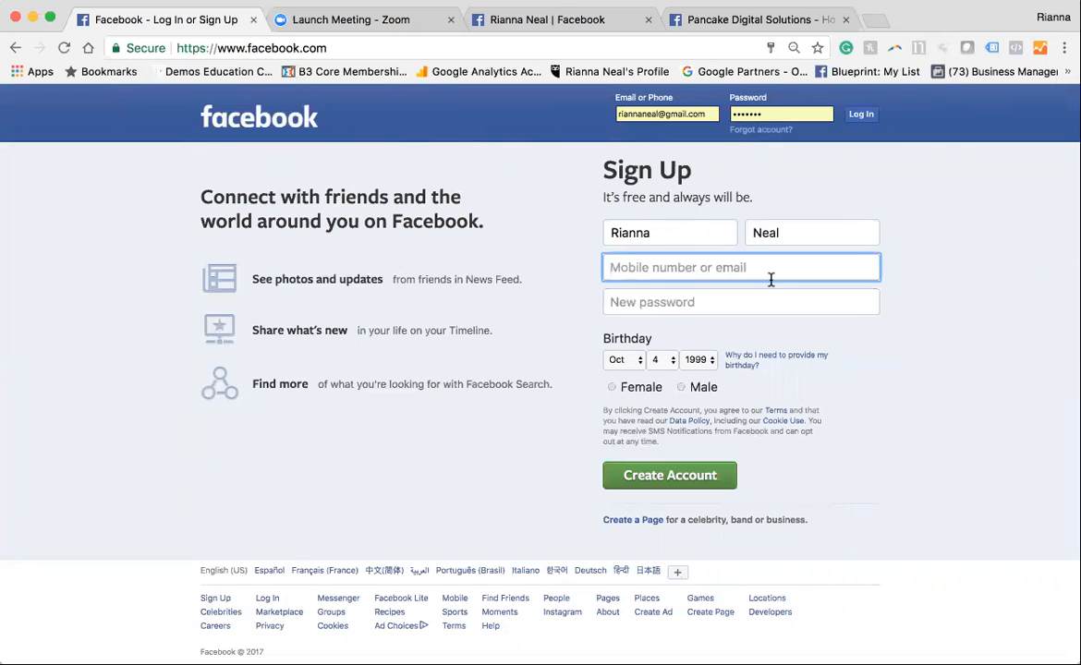
type("303")
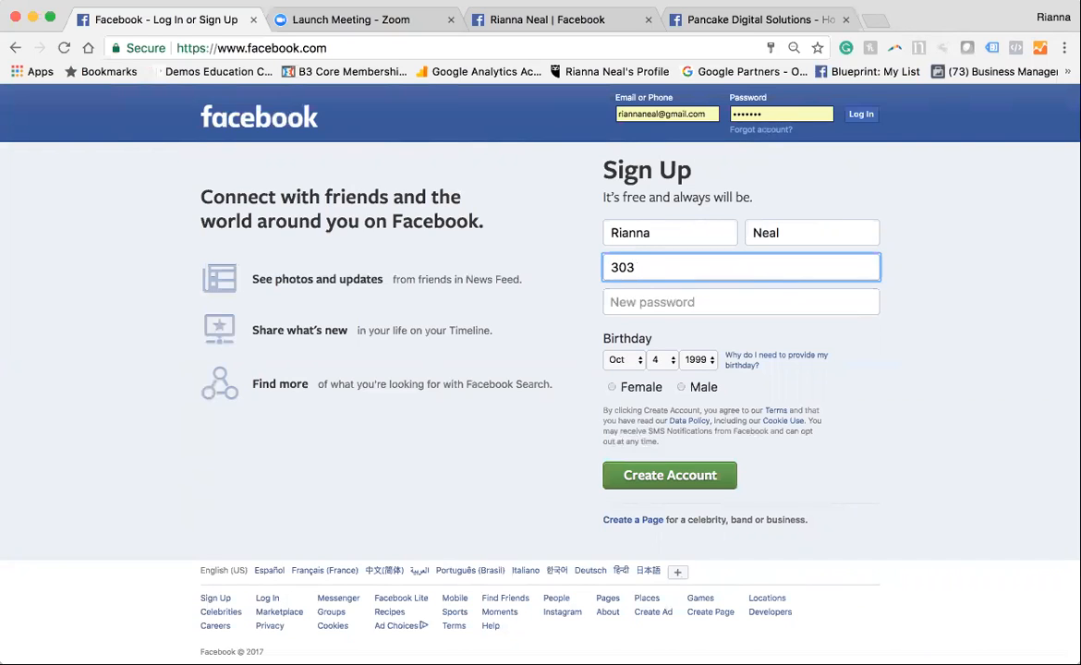
type("-9")
key("BackSpace")
key("BackSpace")
key("BackSpace")
key("BackSpace")
key("BackSpace")
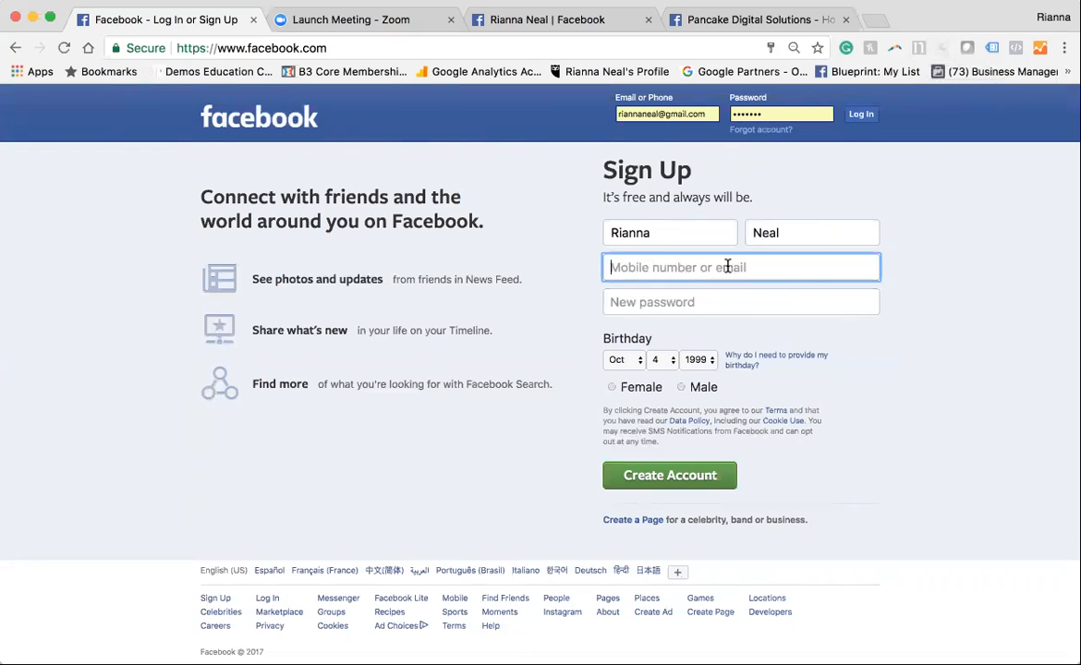
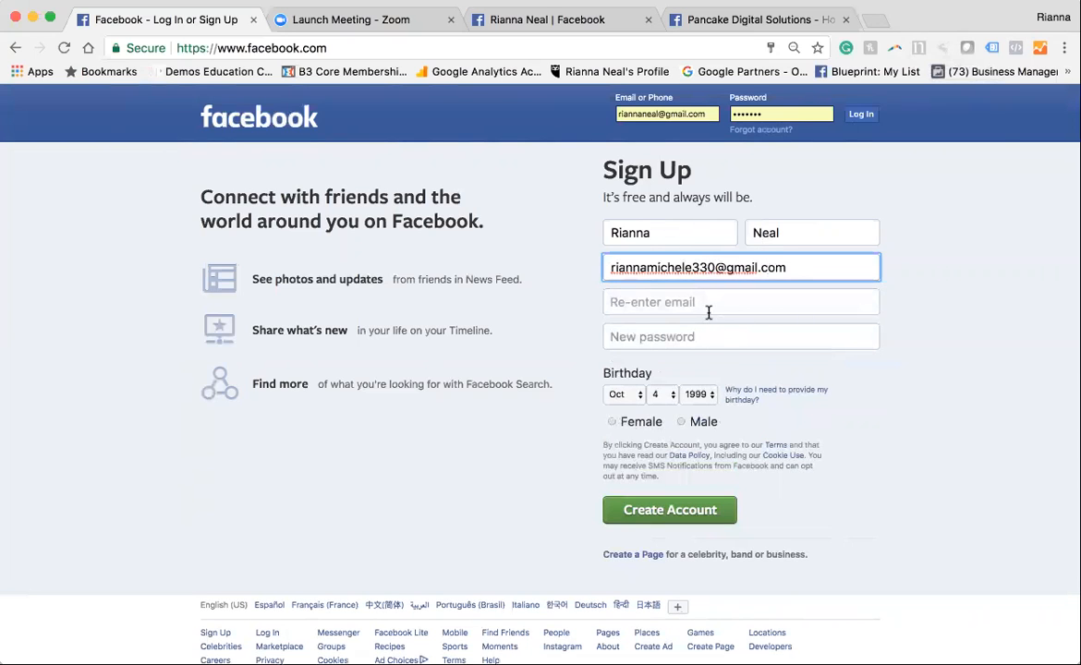
Re-enter the account holder's e-mail address to confirm it on the sign-up form
left_click(709, 314)
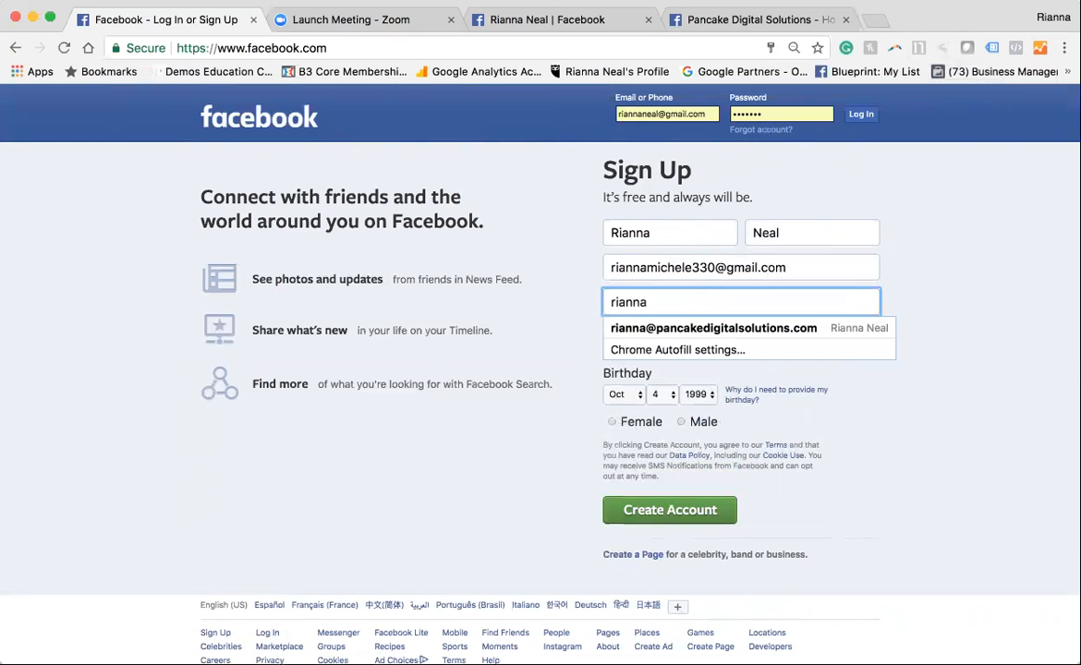
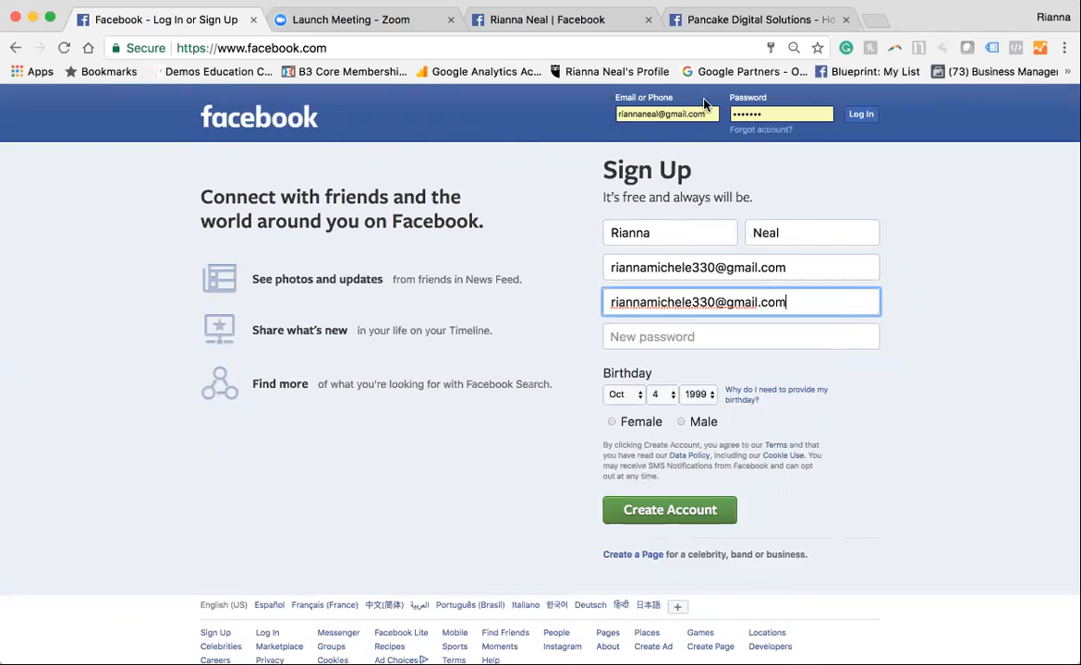
Enter a new account password on the sign-up form
left_click(691, 336)
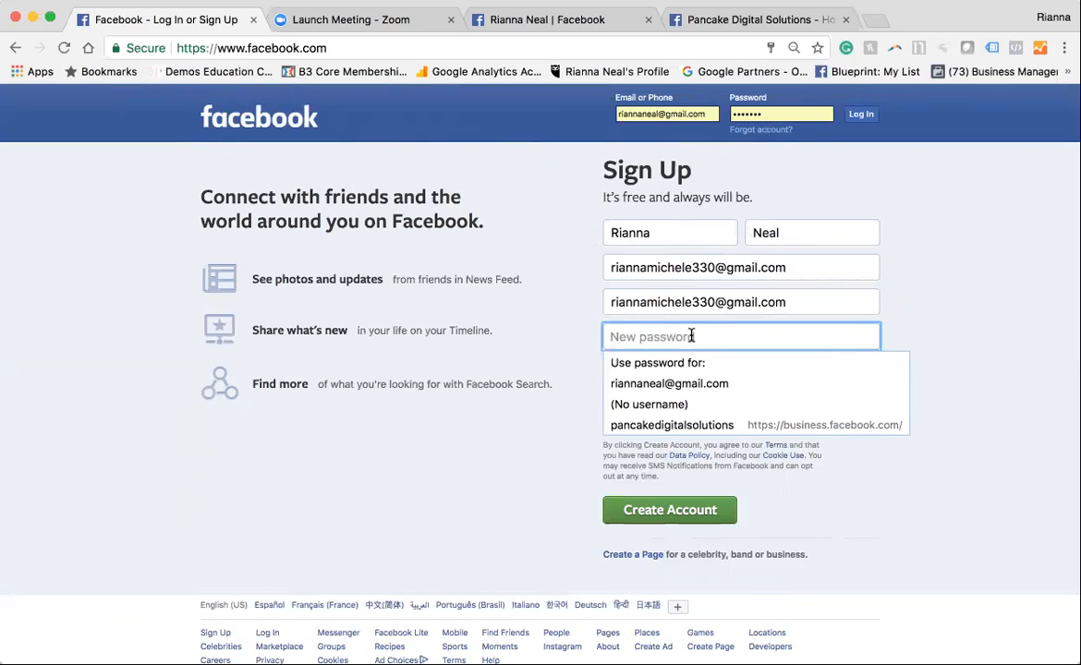
type("••••••••••")
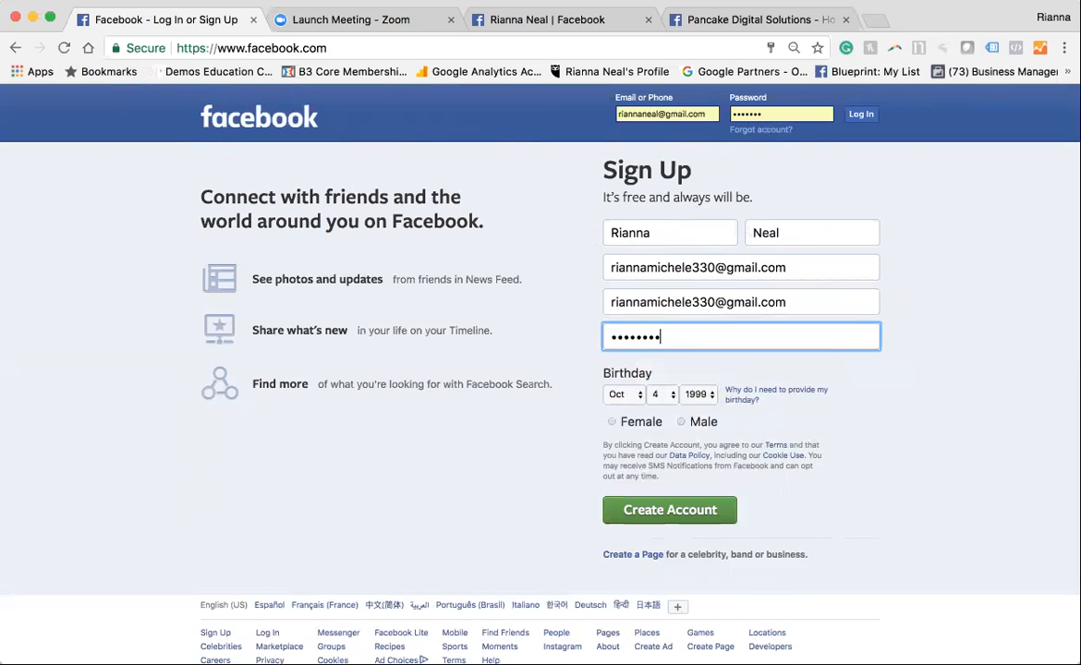
left_click(548, 504)
Read the explanation of why a birthday is required, and close it
scroll(548, 503, "down", 1)
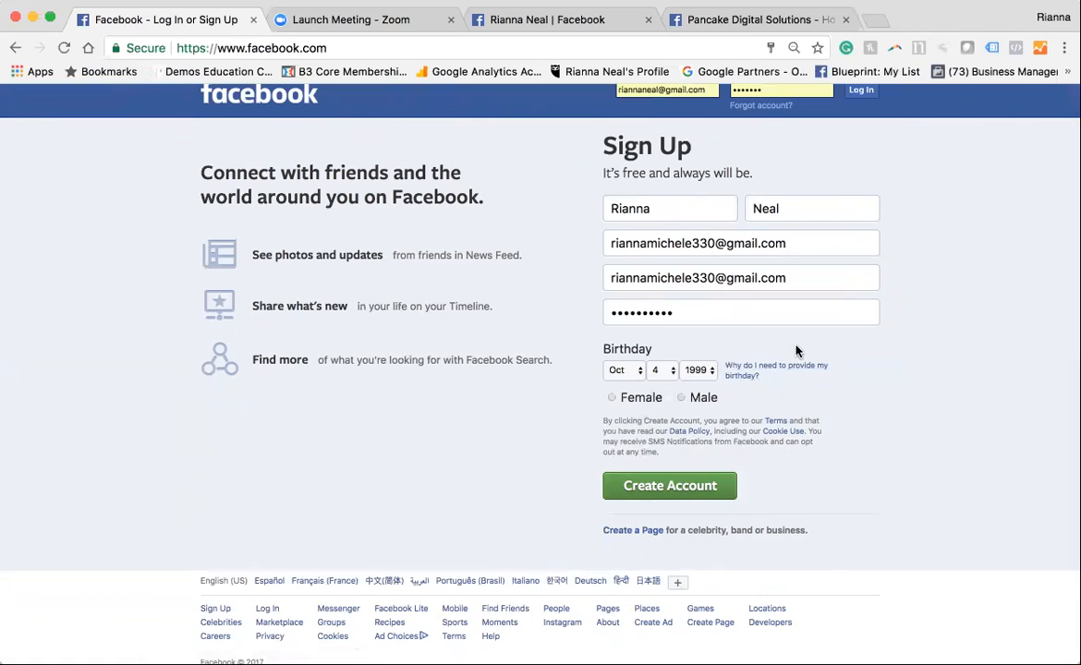
left_click(759, 370)
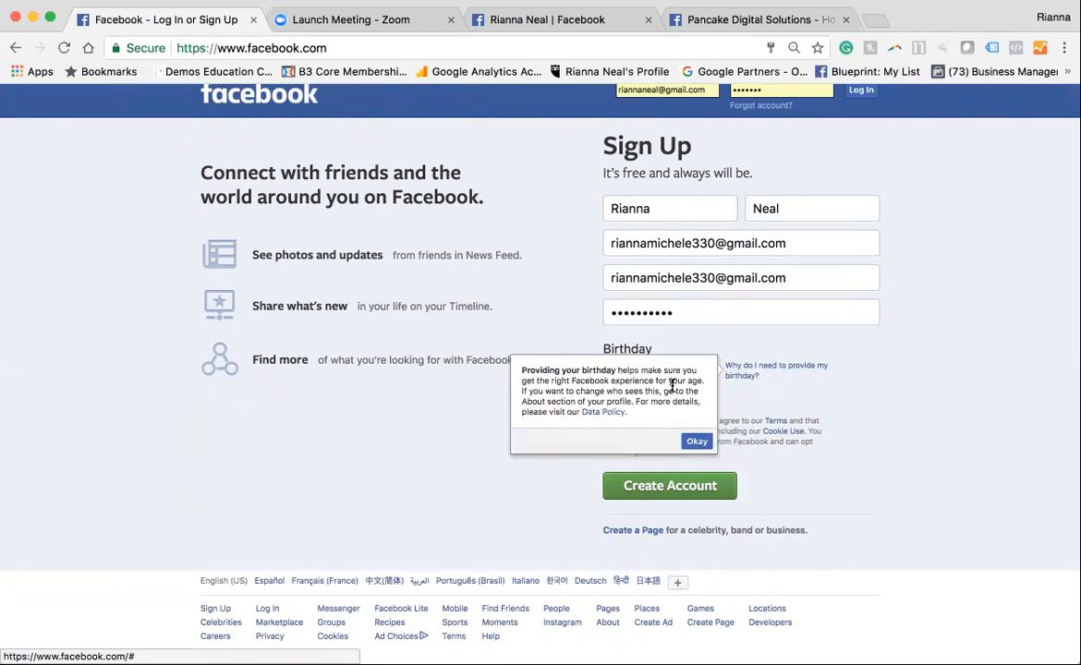
left_click_drag(571, 381, 673, 389)
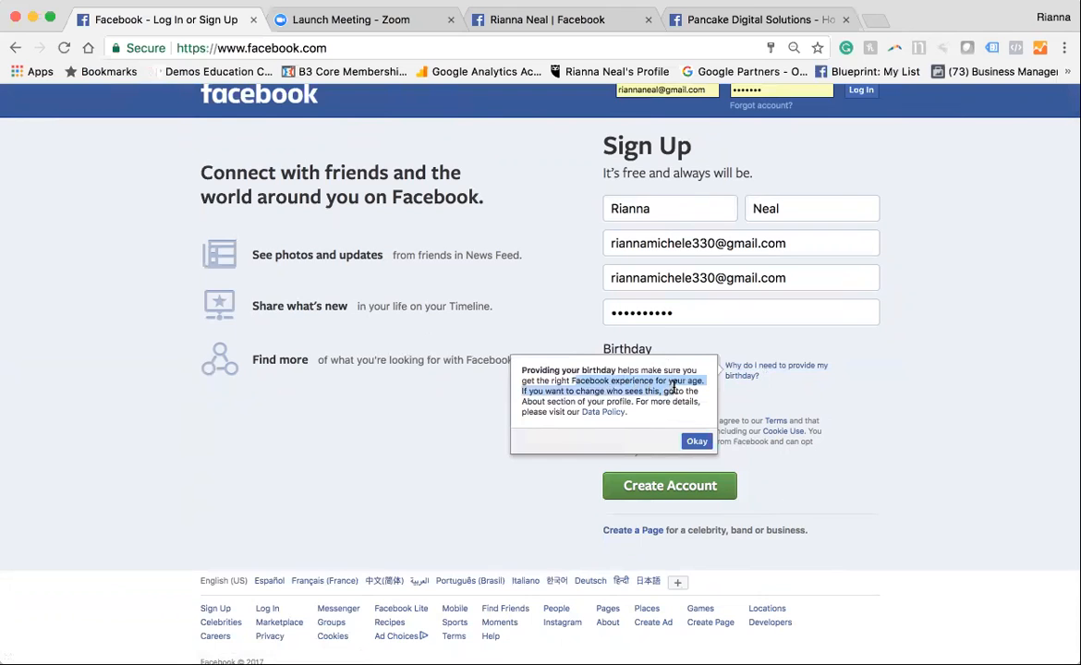
left_click(446, 403)
Set the month, day and year of the account holder's birthday
left_click(621, 370)
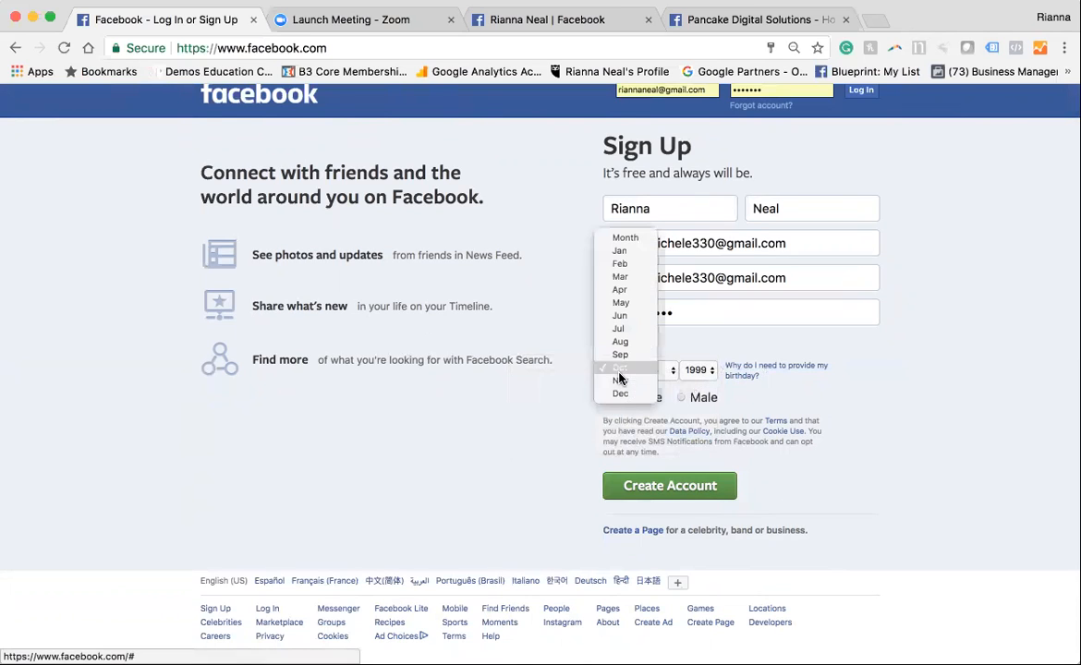
left_click(620, 328)
left_click(647, 372)
left_click(676, 562)
left_click(700, 369)
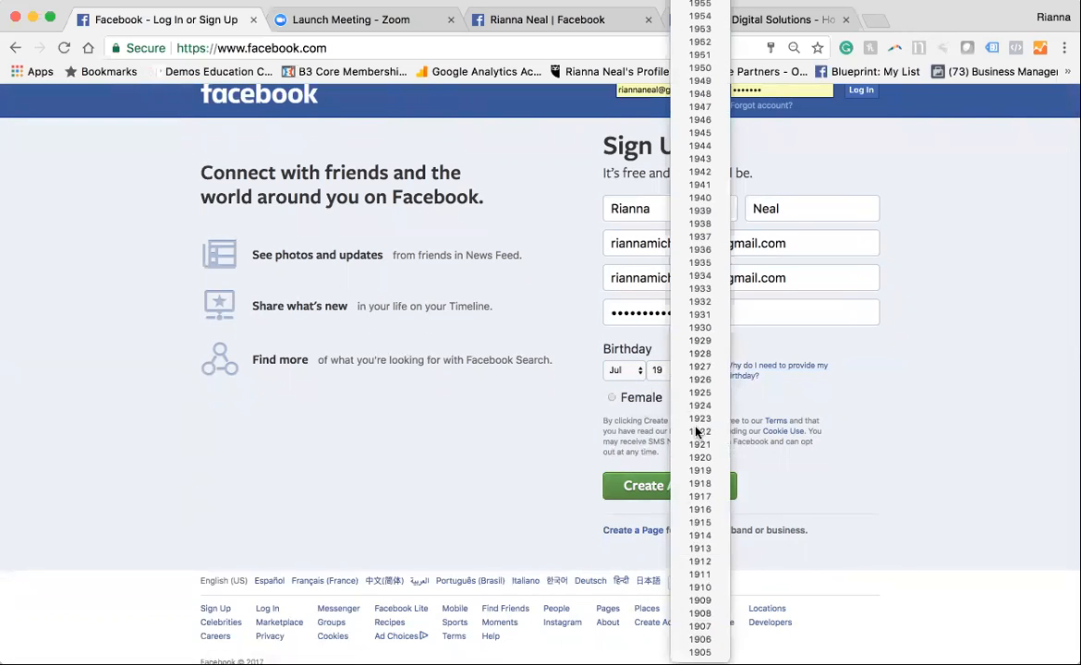
left_click(699, 146)
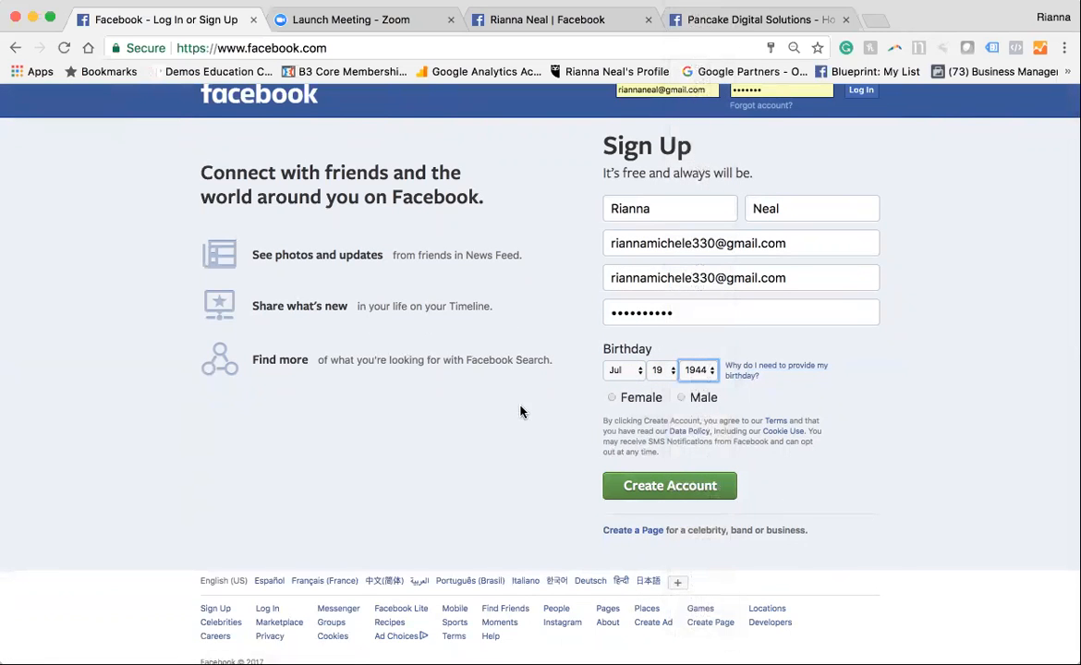
Set the gender to Female and submit the sign-up form, declining the browser's offer to update the saved password
scroll(591, 434, "down", 1)
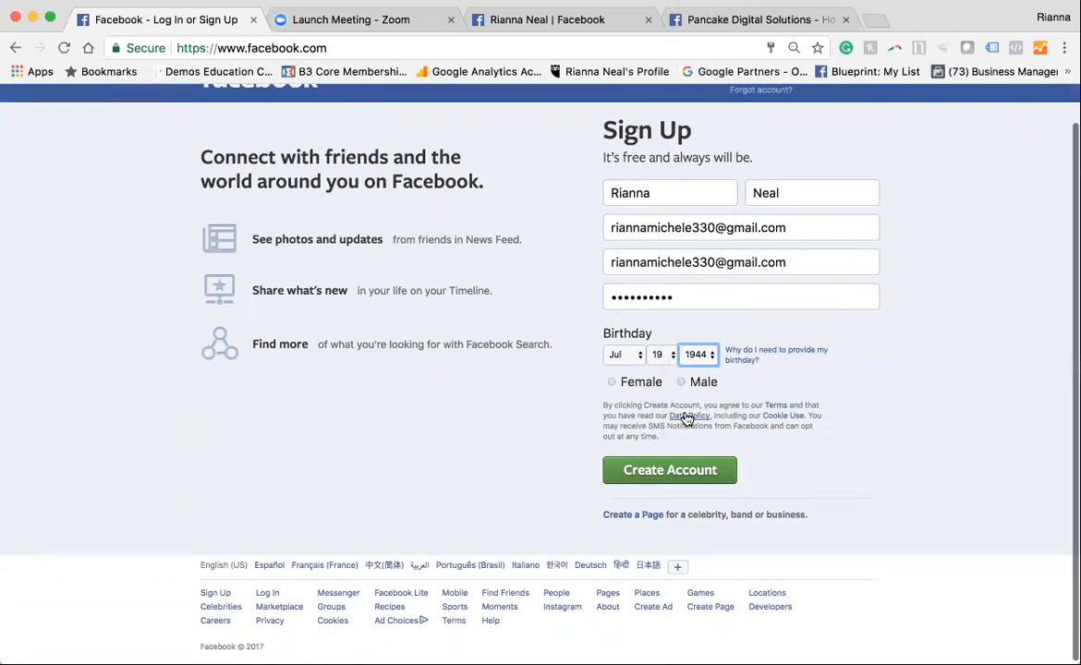
left_click(569, 406)
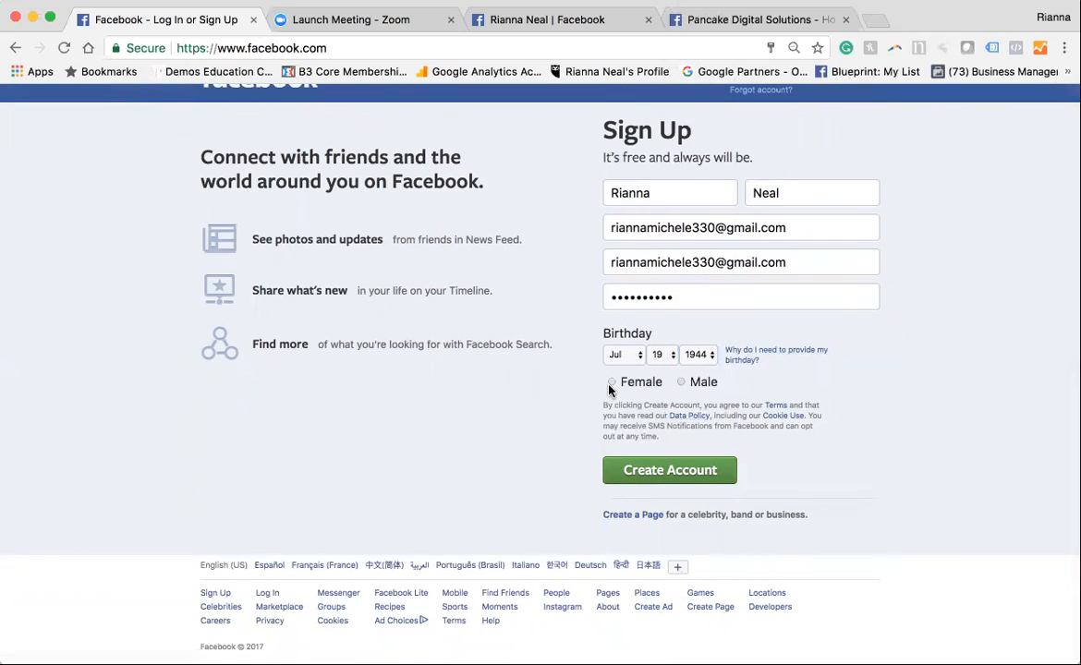
left_click(611, 383)
left_click(642, 471)
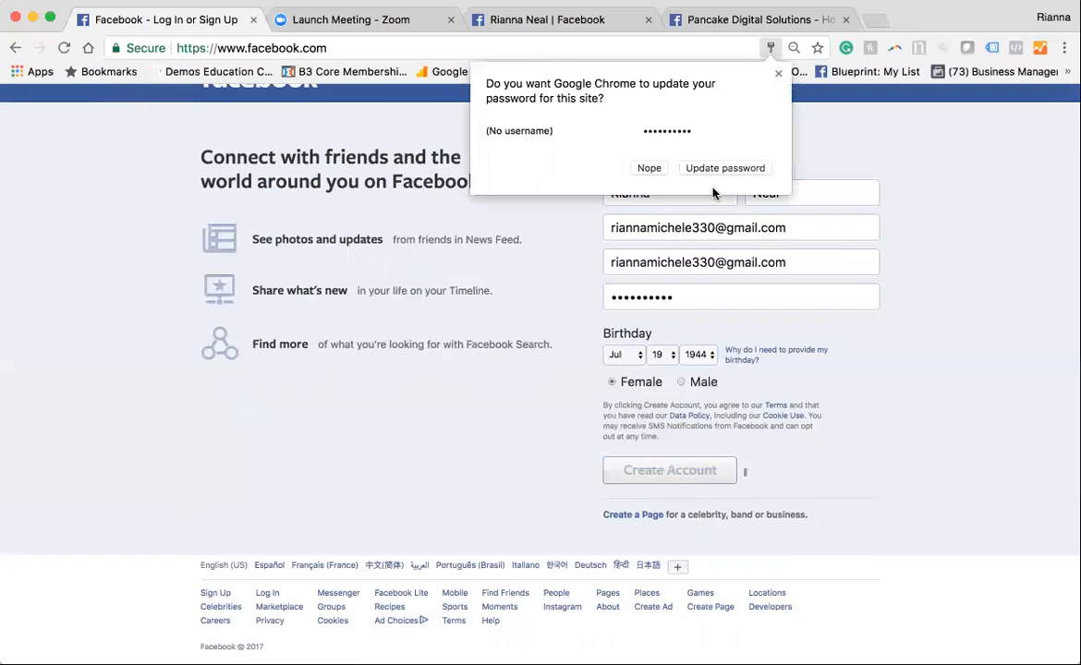
left_click(649, 168)
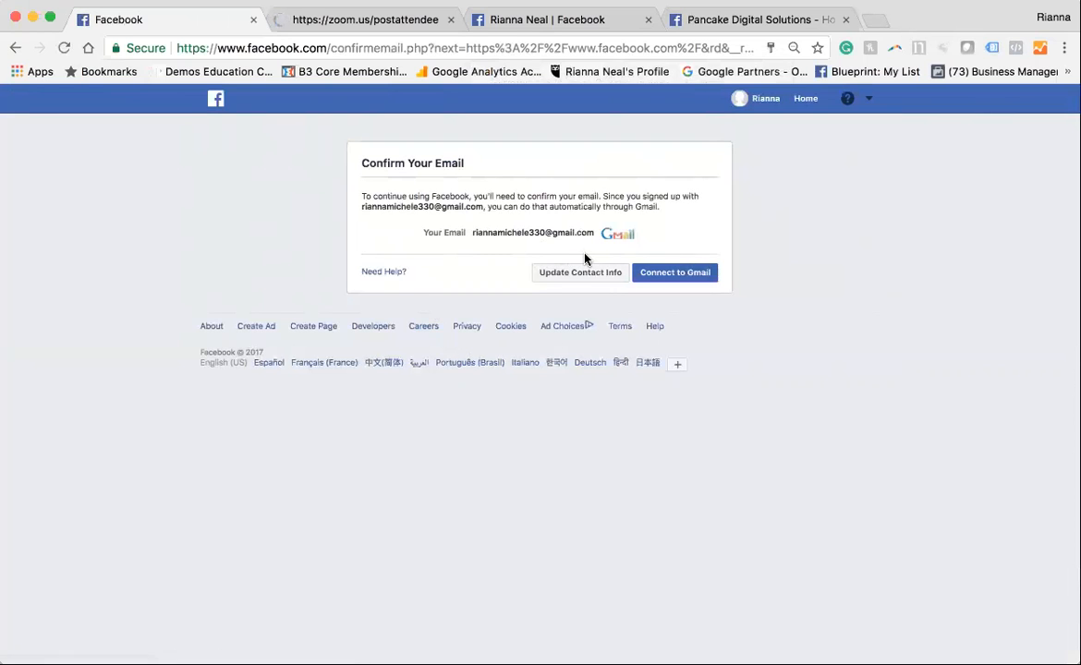
Confirm the new account's e-mail through Gmail and skip the Find your friends step
left_click(683, 276)
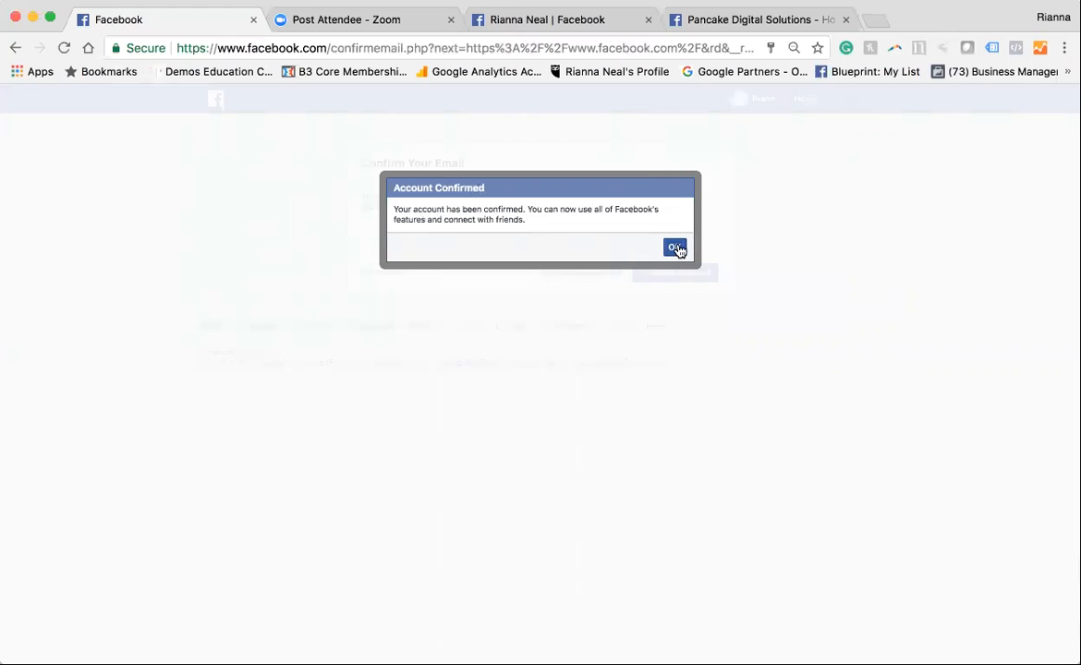
left_click(675, 247)
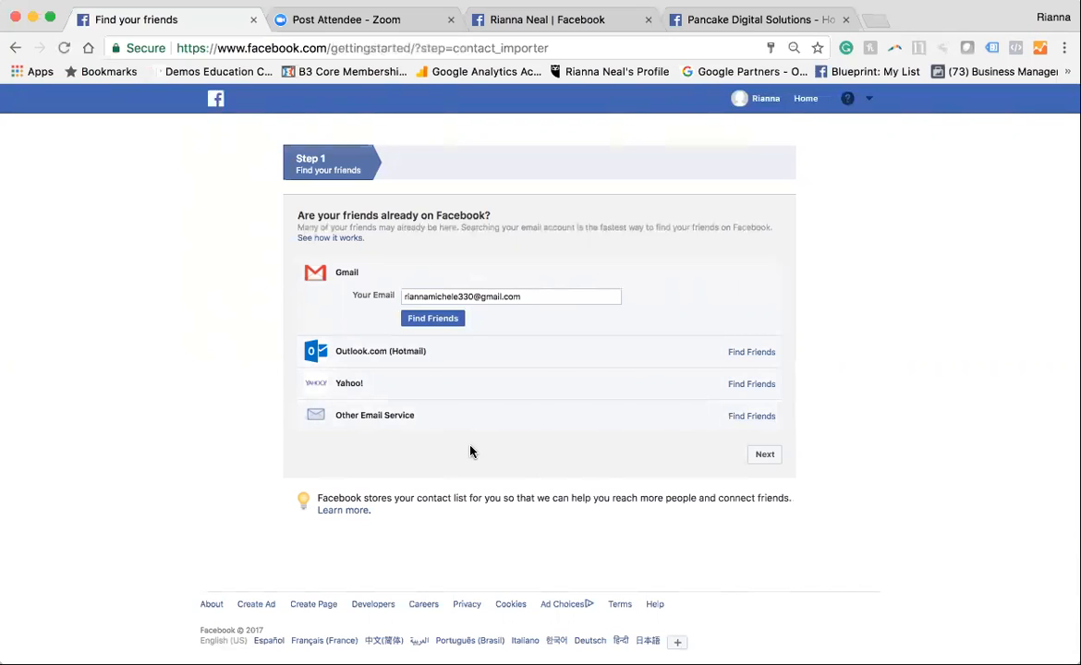
left_click(767, 458)
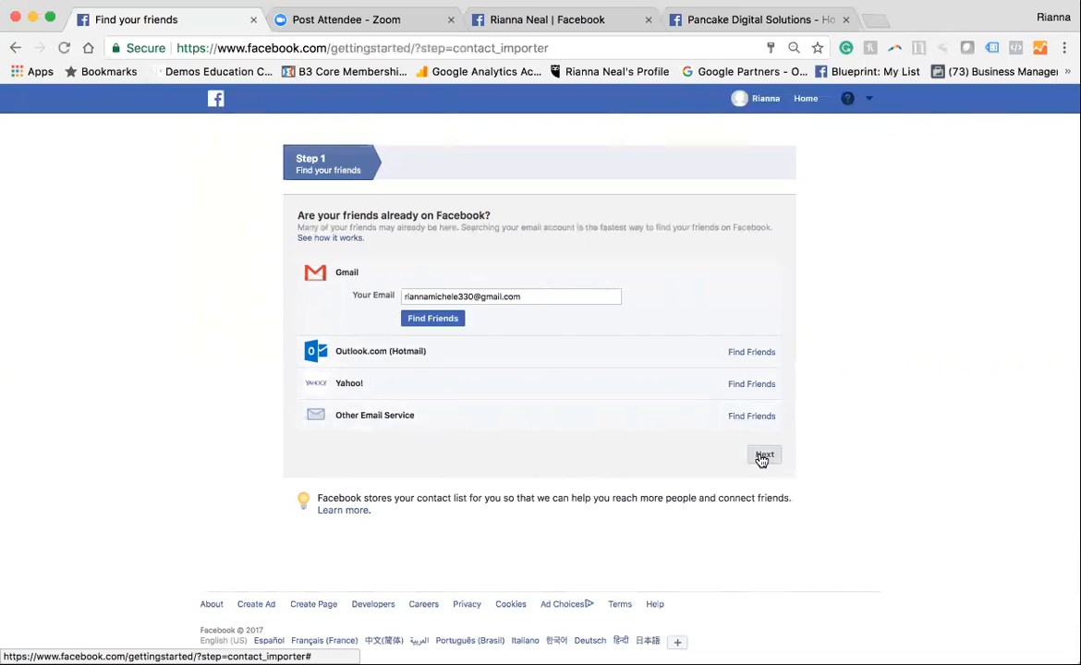
left_click(573, 332)
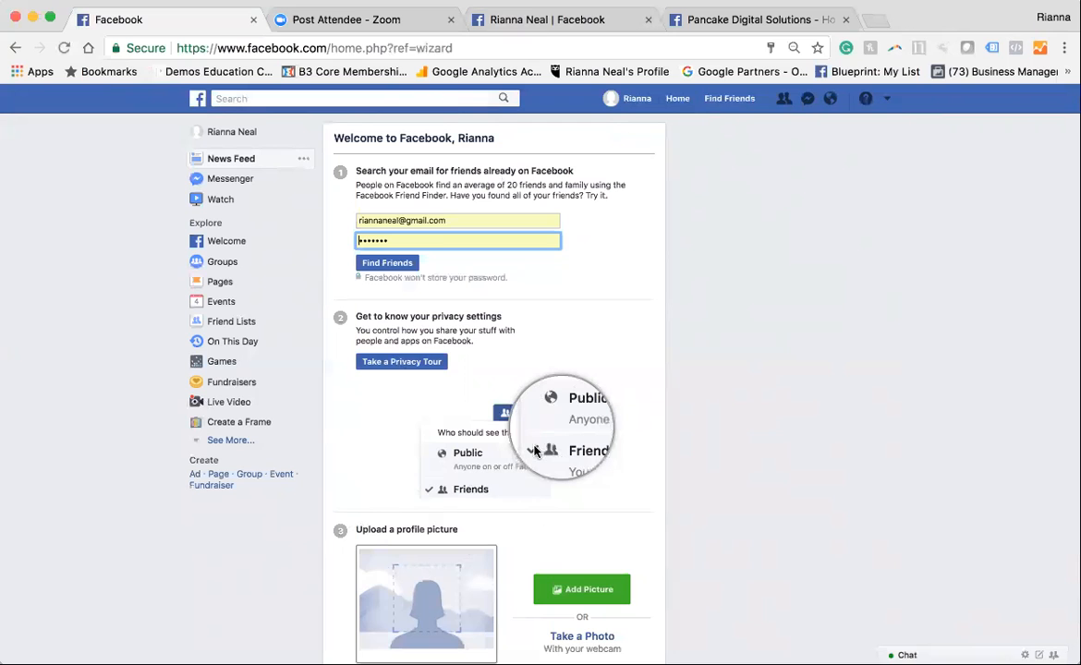
Review the welcome page's setup suggestions and the new account's home news feed
scroll(411, 591, "down", 3)
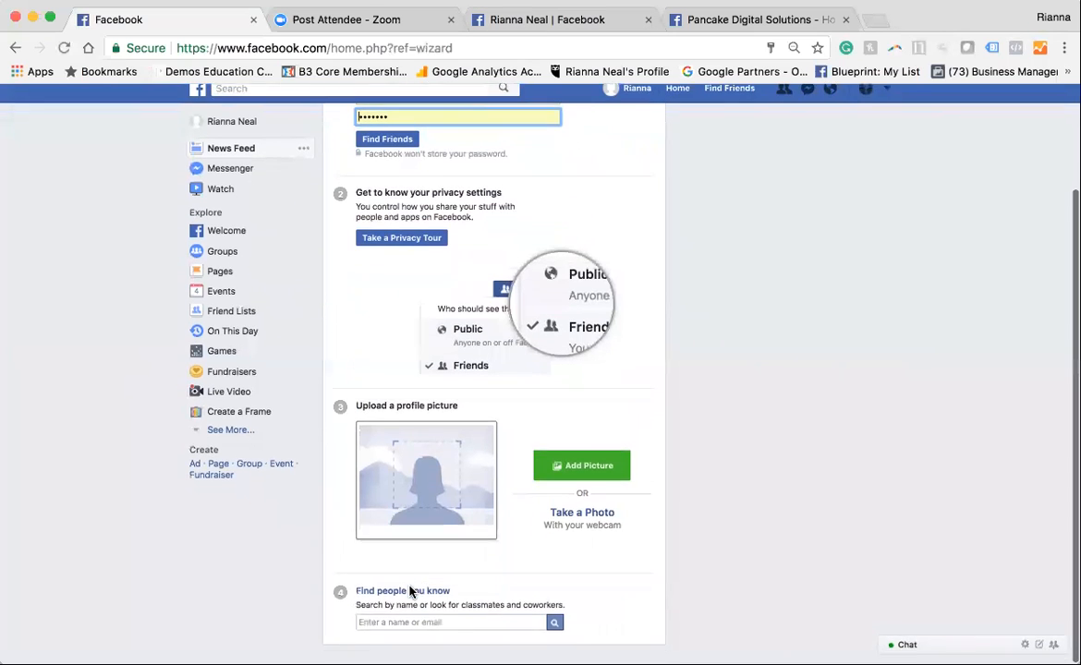
scroll(411, 592, "up", 3)
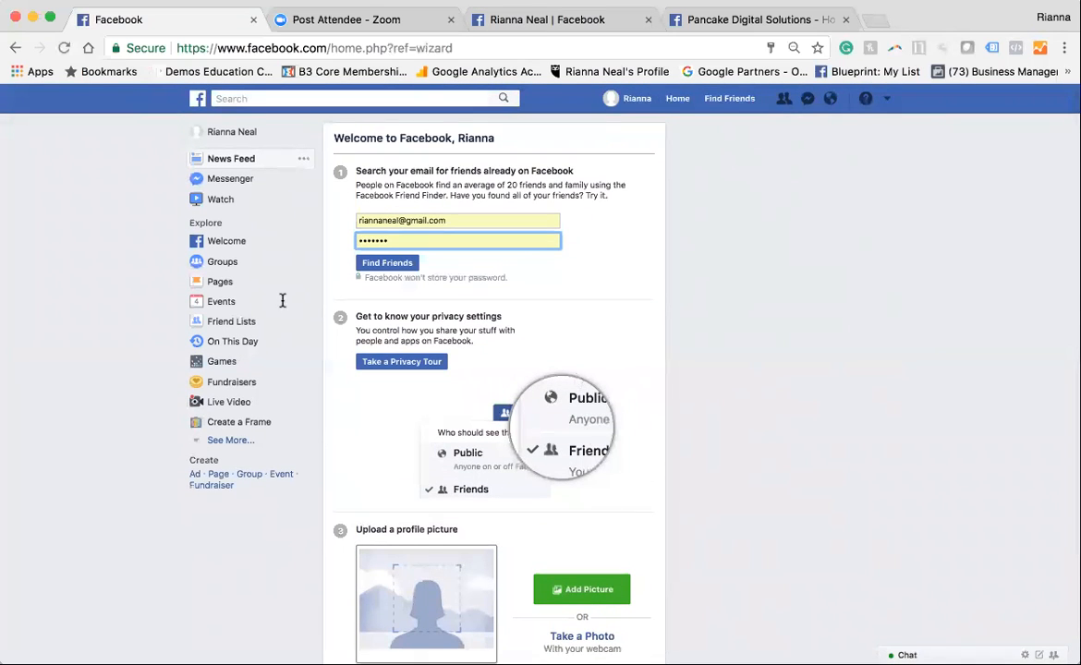
left_click(198, 99)
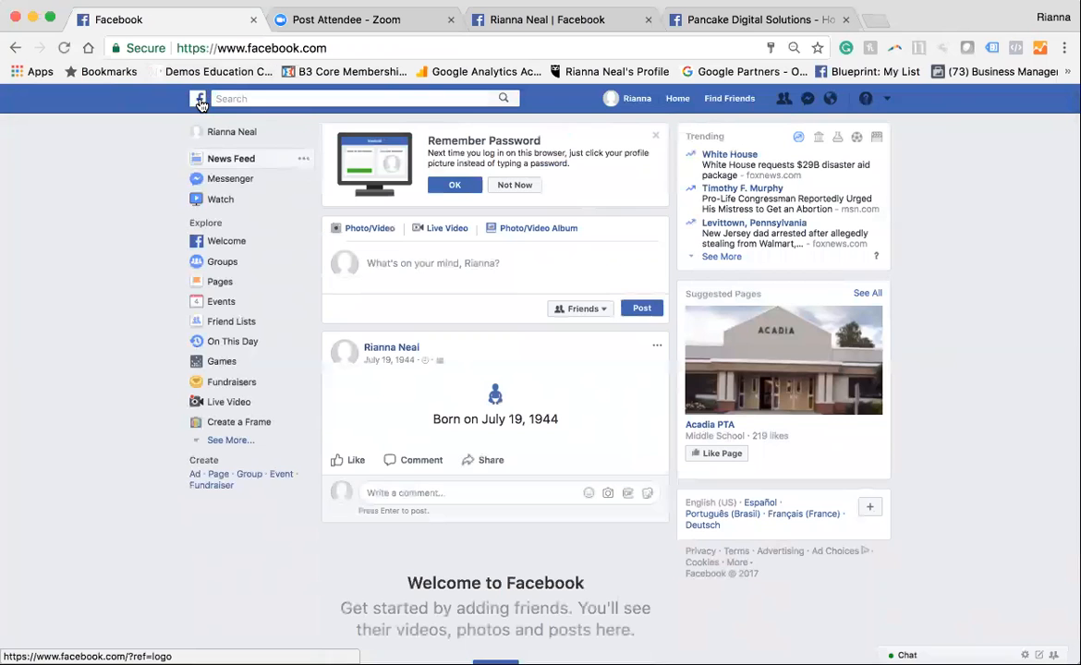
scroll(465, 482, "down", 5)
scroll(465, 482, "down", 3)
scroll(465, 482, "up", 10)
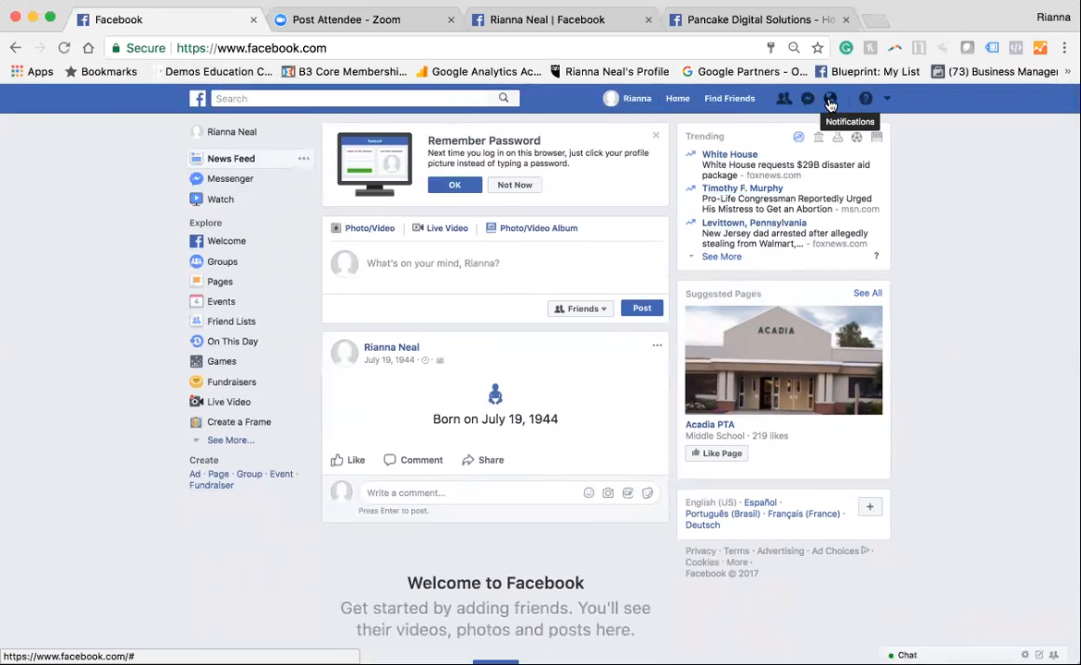
Start creating a new Facebook Page from the new account
left_click(887, 98)
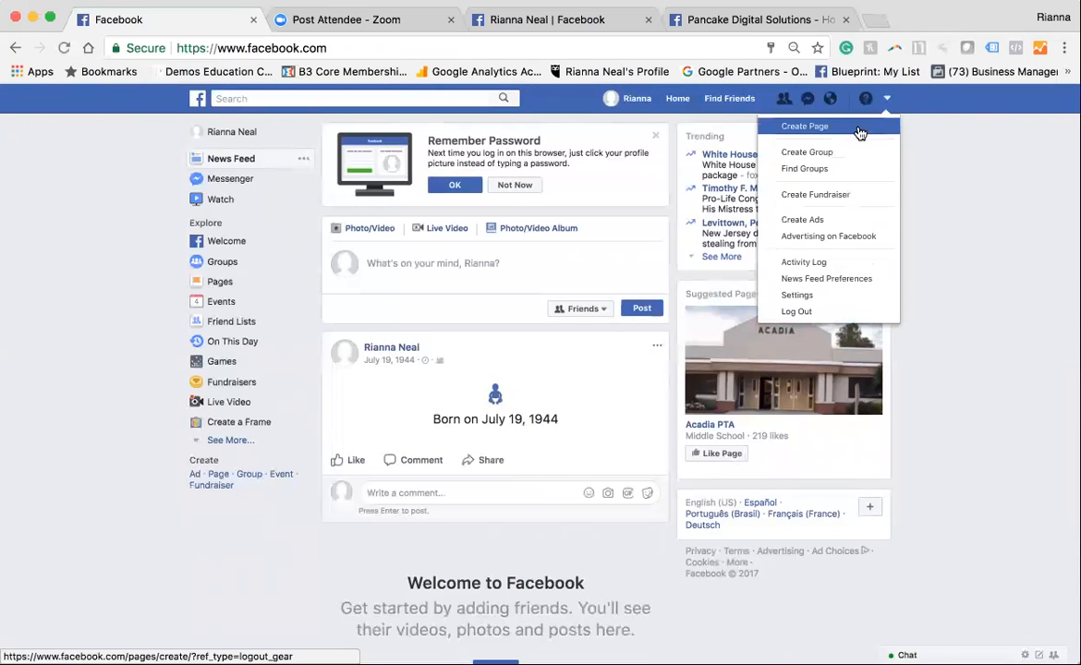
left_click(102, 398)
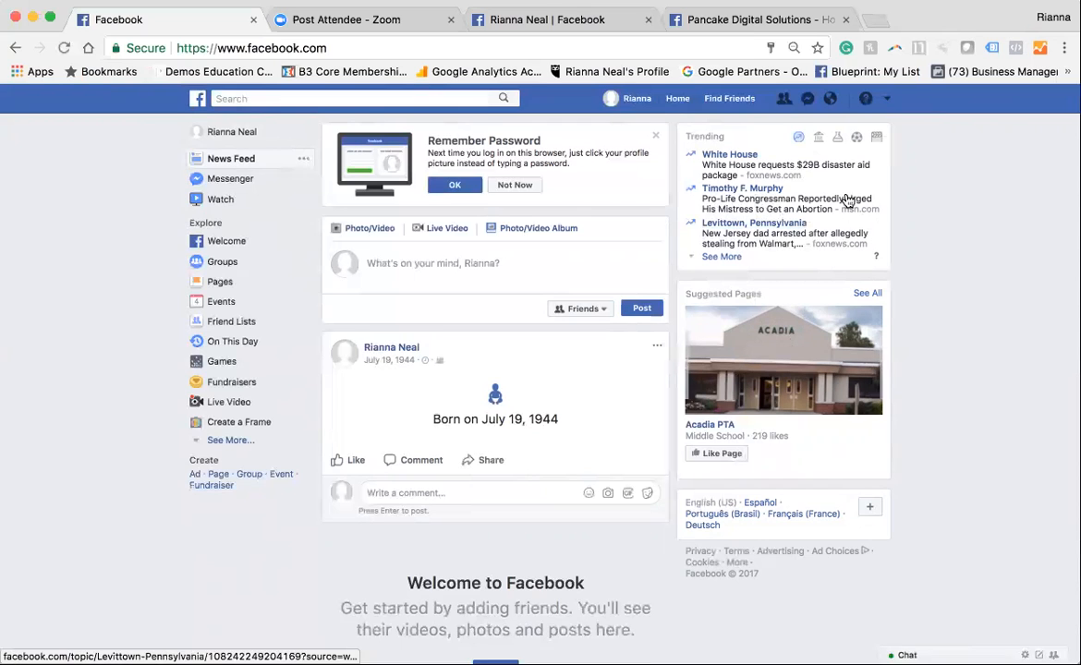
left_click(886, 101)
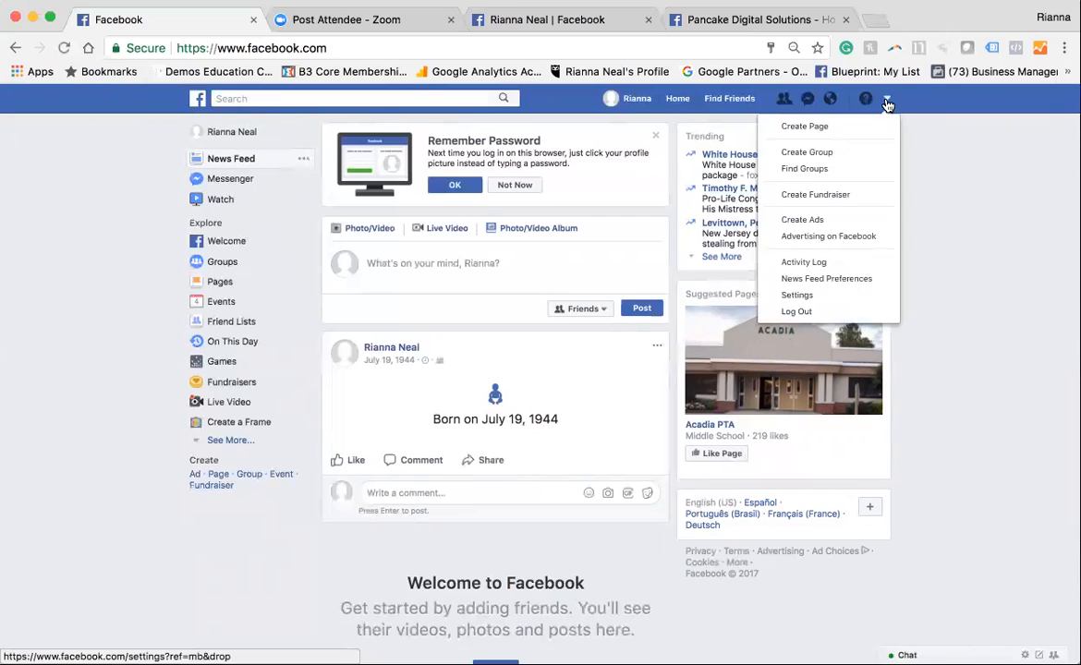
left_click(842, 133)
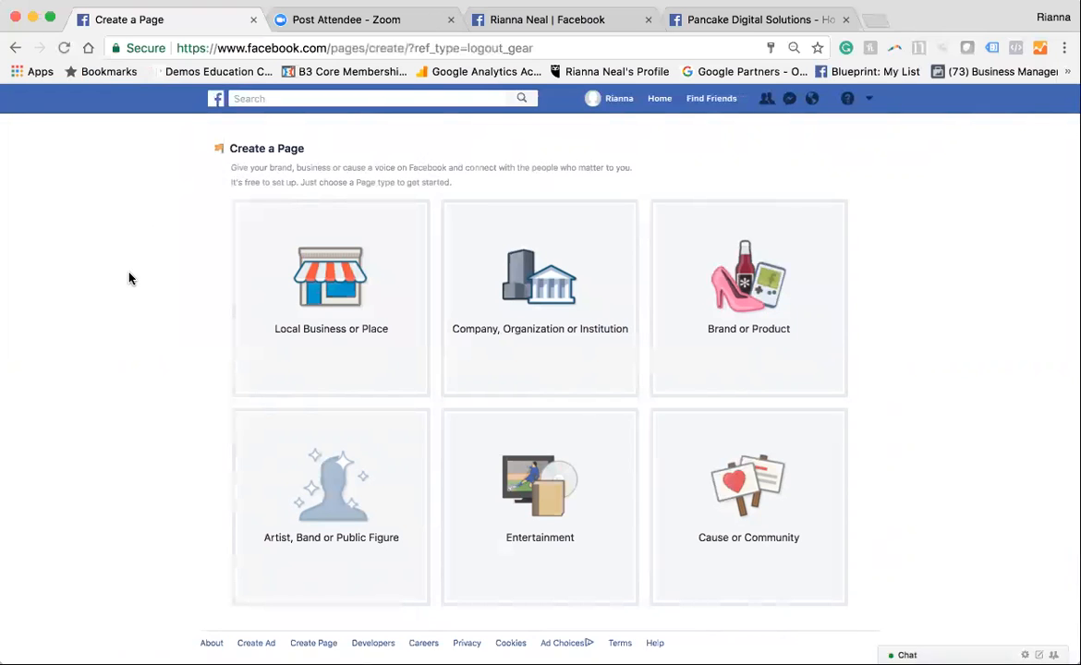
Examine the Local Business or Place form and the category list for Company, Organization or Institution
scroll(129, 277, "down", 1)
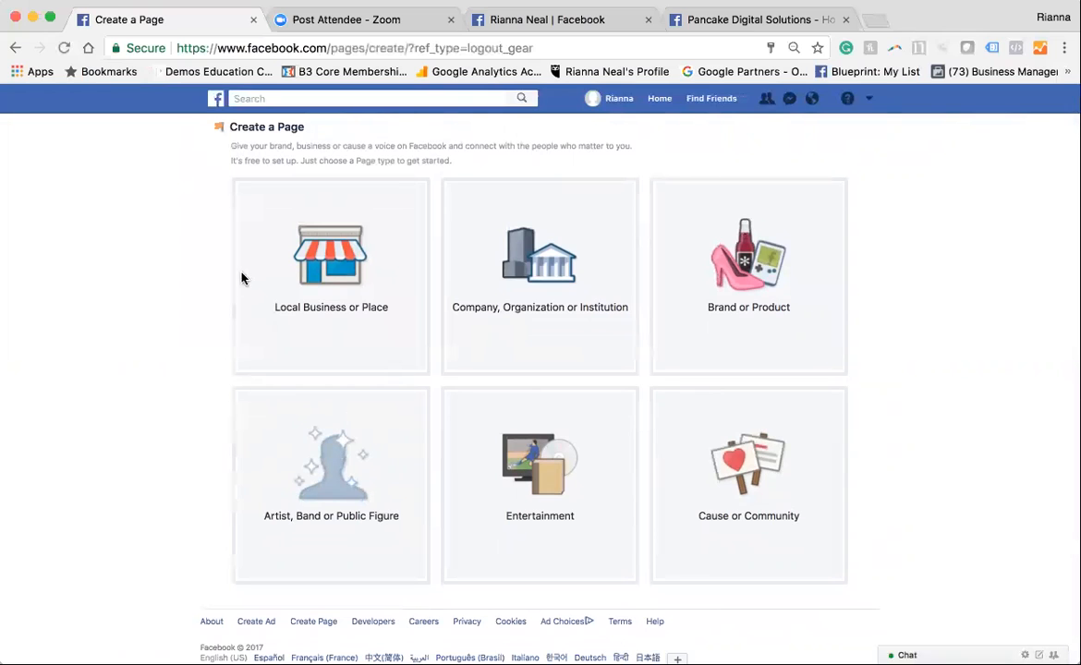
left_click(391, 317)
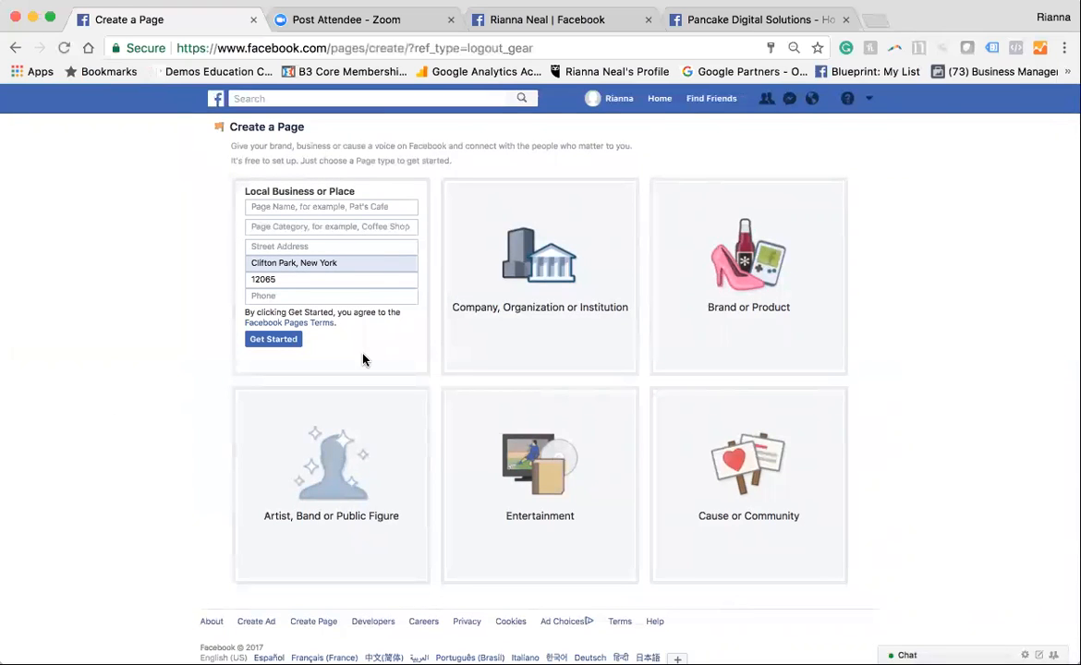
left_click(552, 344)
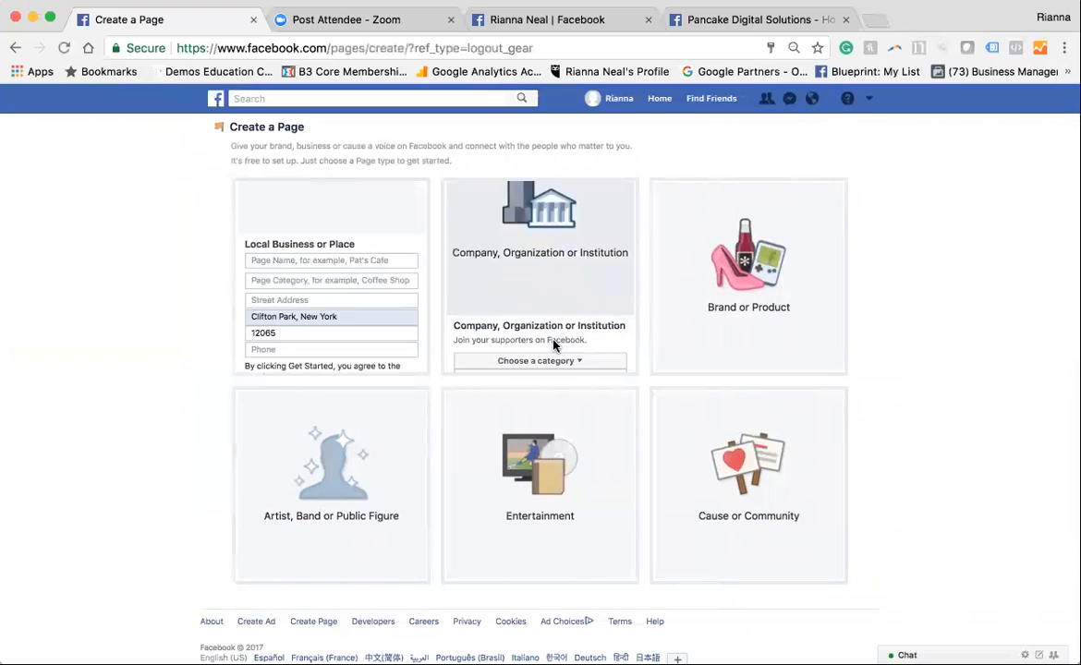
left_click(546, 234)
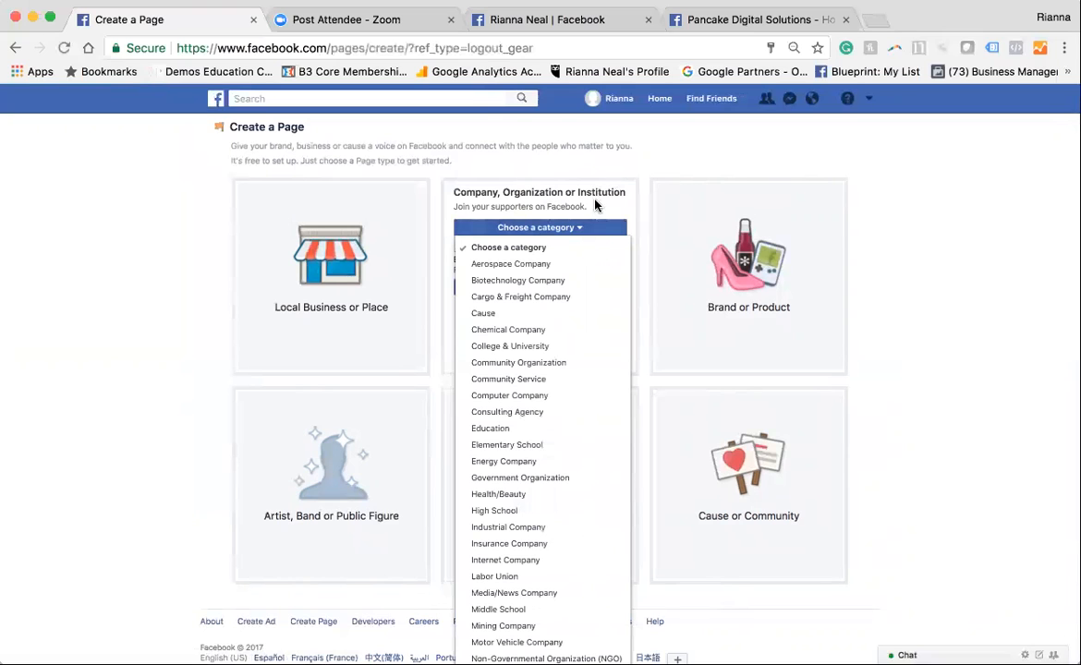
scroll(555, 481, "down", 1)
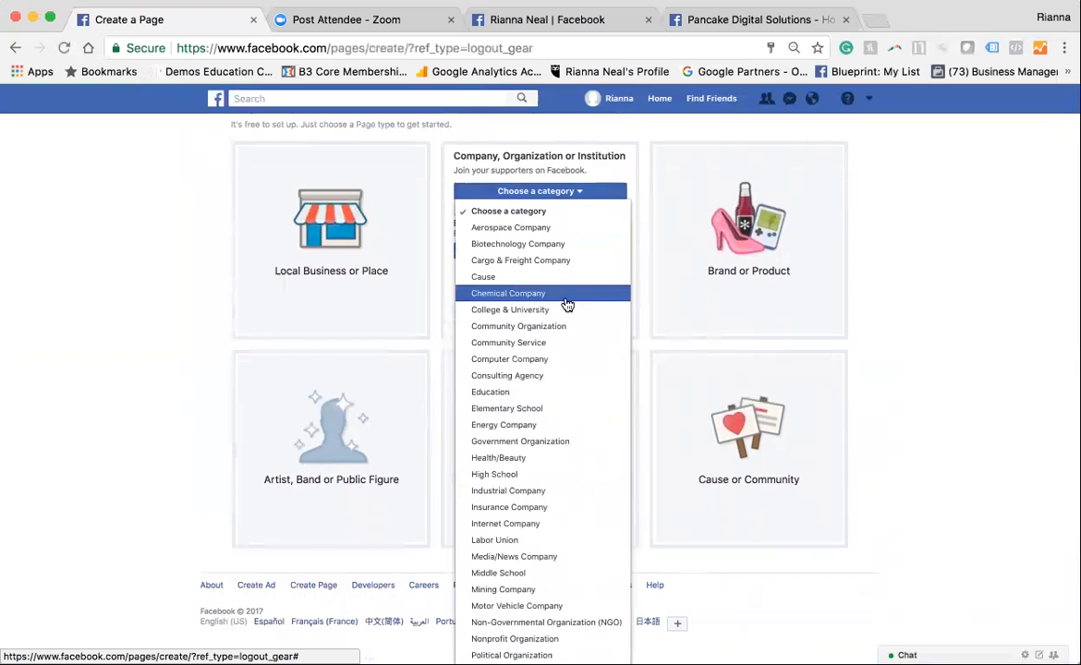
scroll(589, 501, "down", 1)
scroll(580, 578, "down", 3)
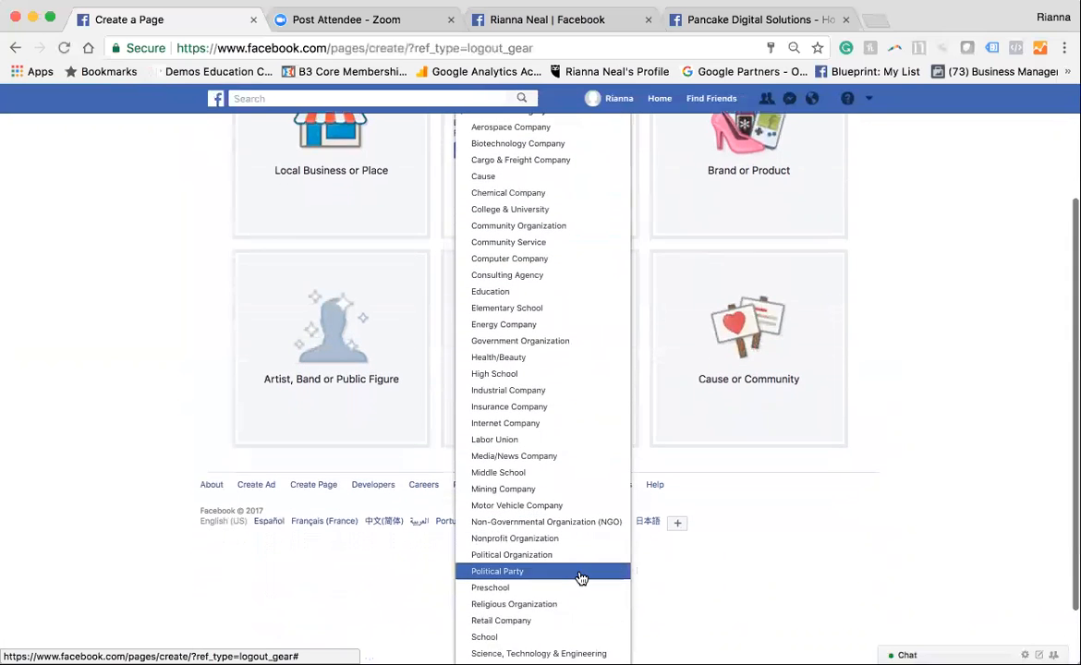
scroll(580, 579, "down", 1)
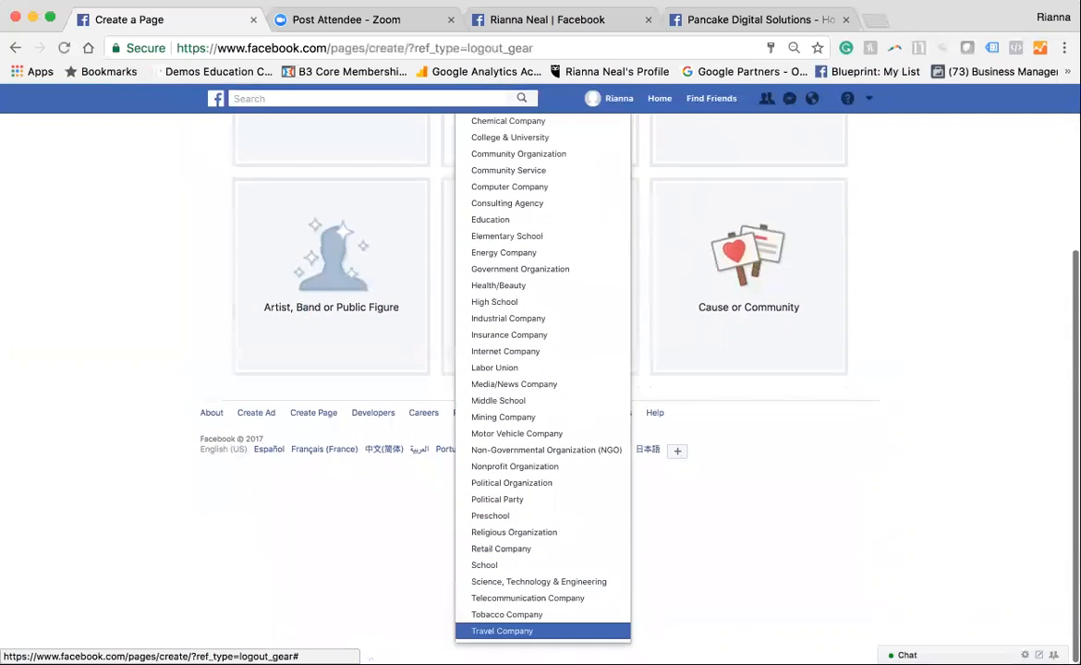
scroll(589, 570, "up", 5)
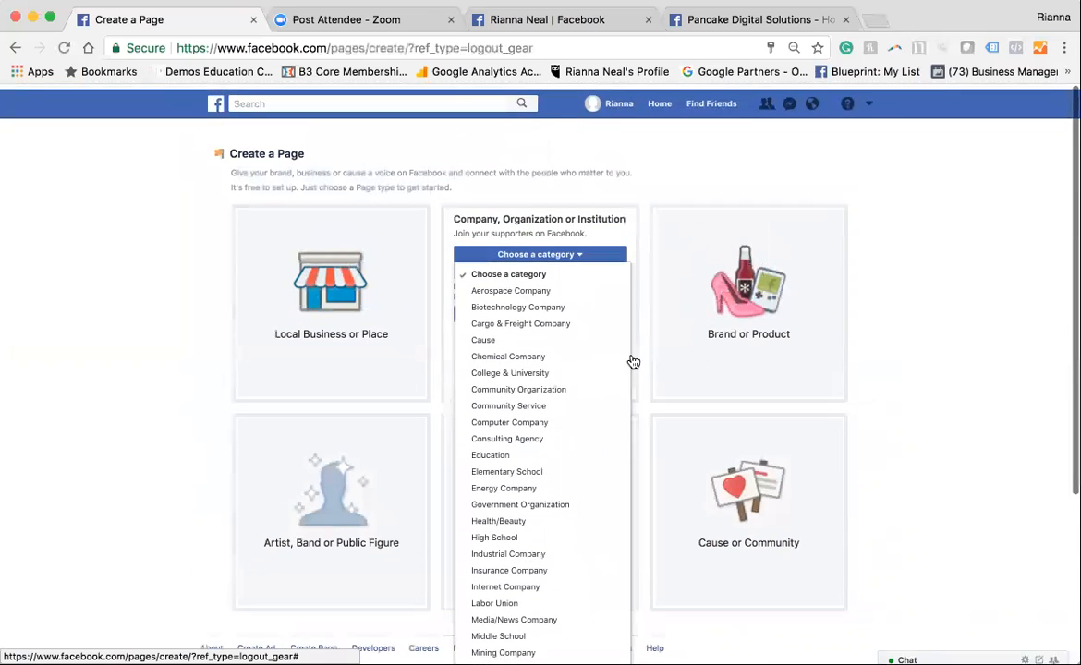
left_click(963, 320)
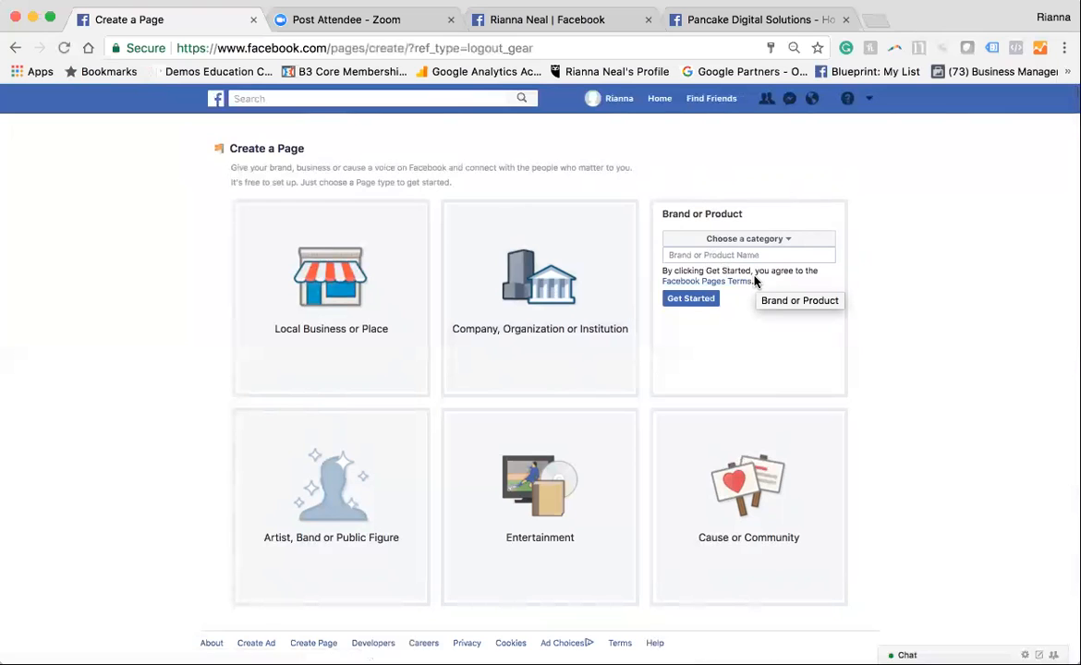
Browse the Brand or Product categories and set the new page's category to Product/Service
left_click(756, 238)
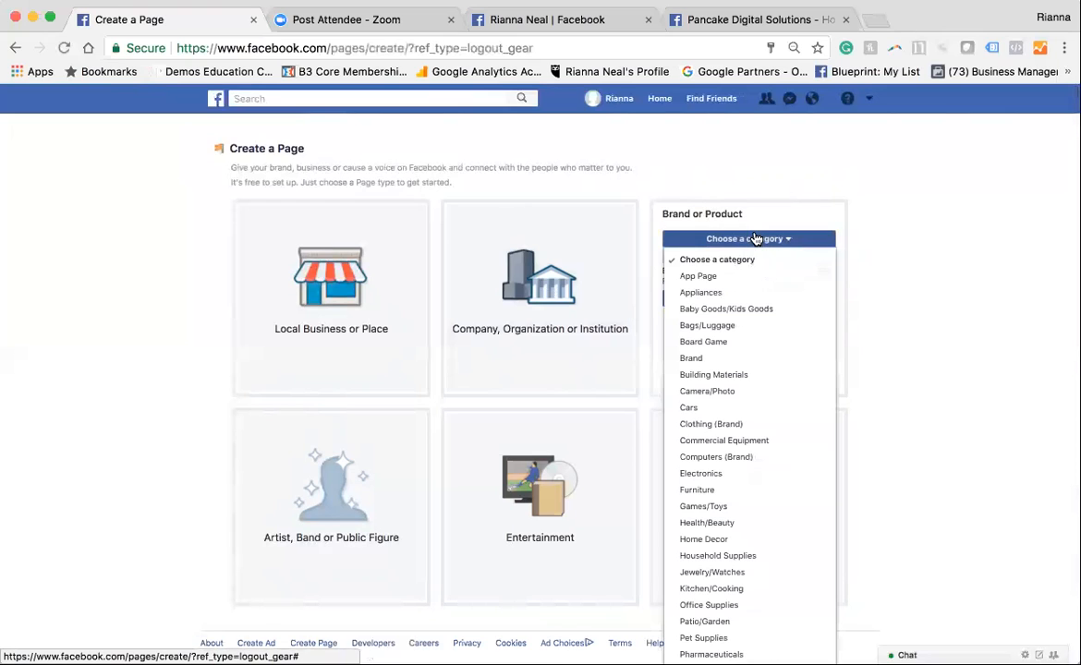
scroll(760, 441, "down", 2)
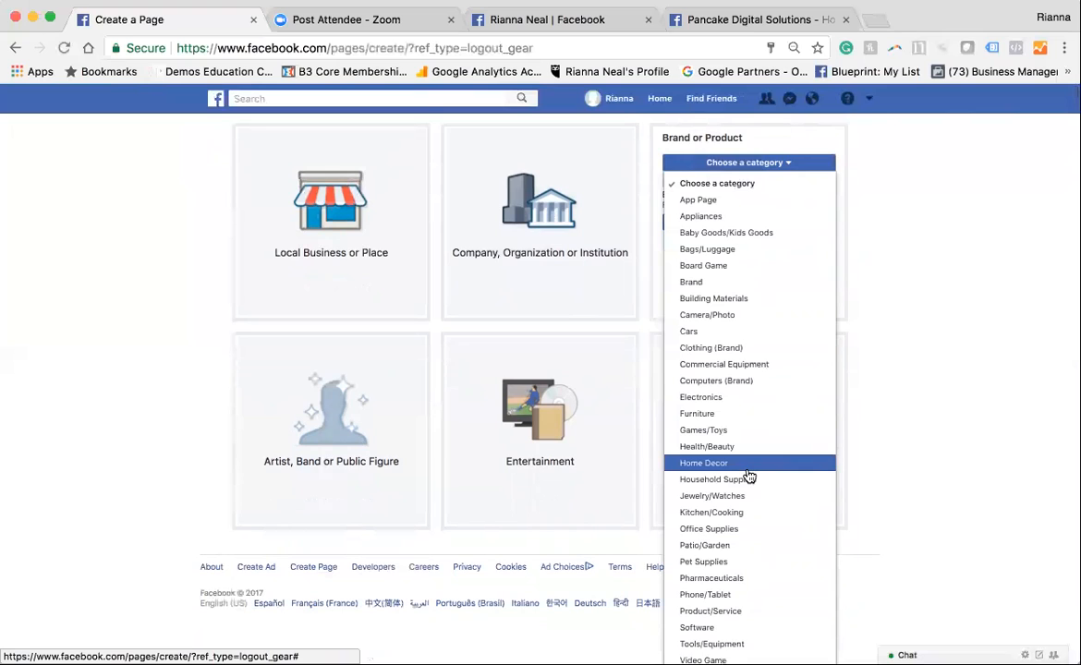
scroll(749, 477, "down", 2)
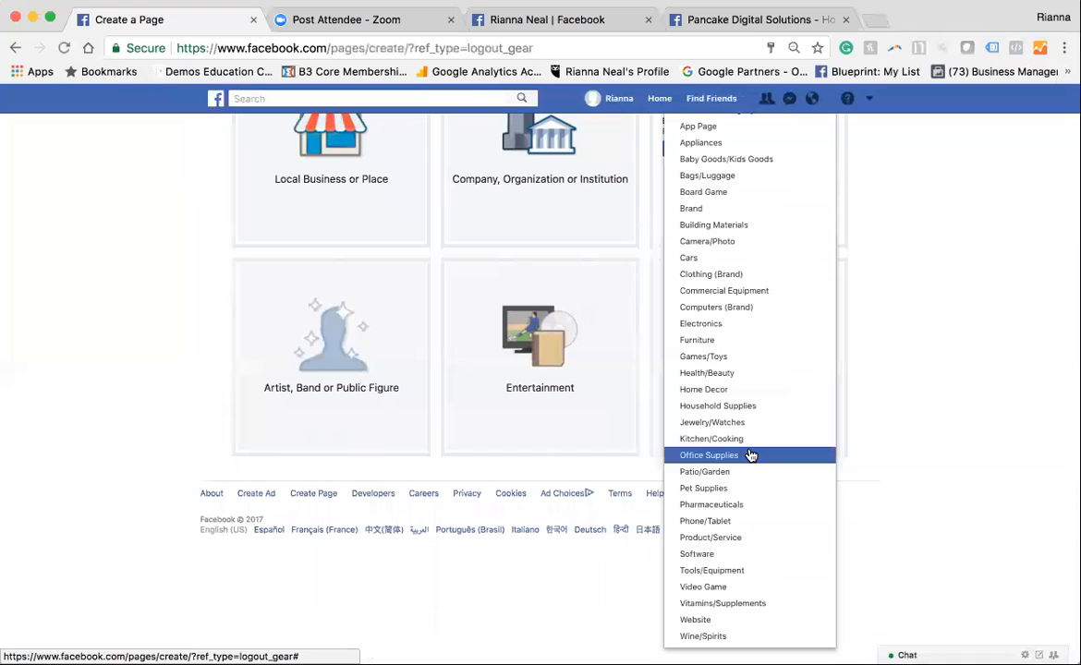
left_click(926, 319)
scroll(926, 318, "up", 2)
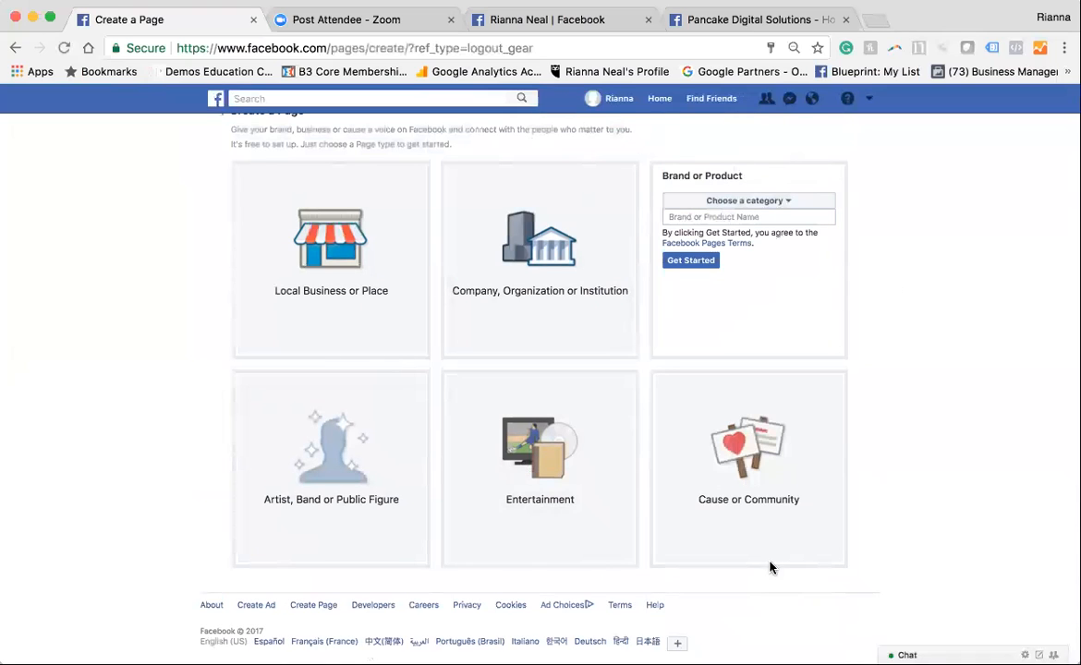
left_click(749, 200)
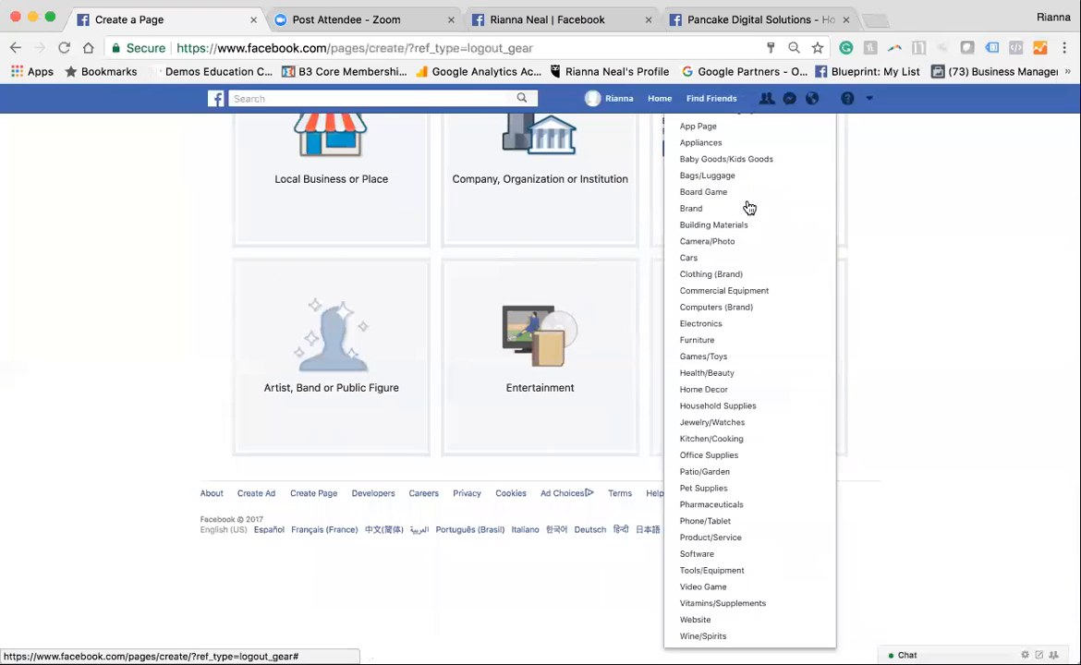
scroll(748, 207, "up", 2)
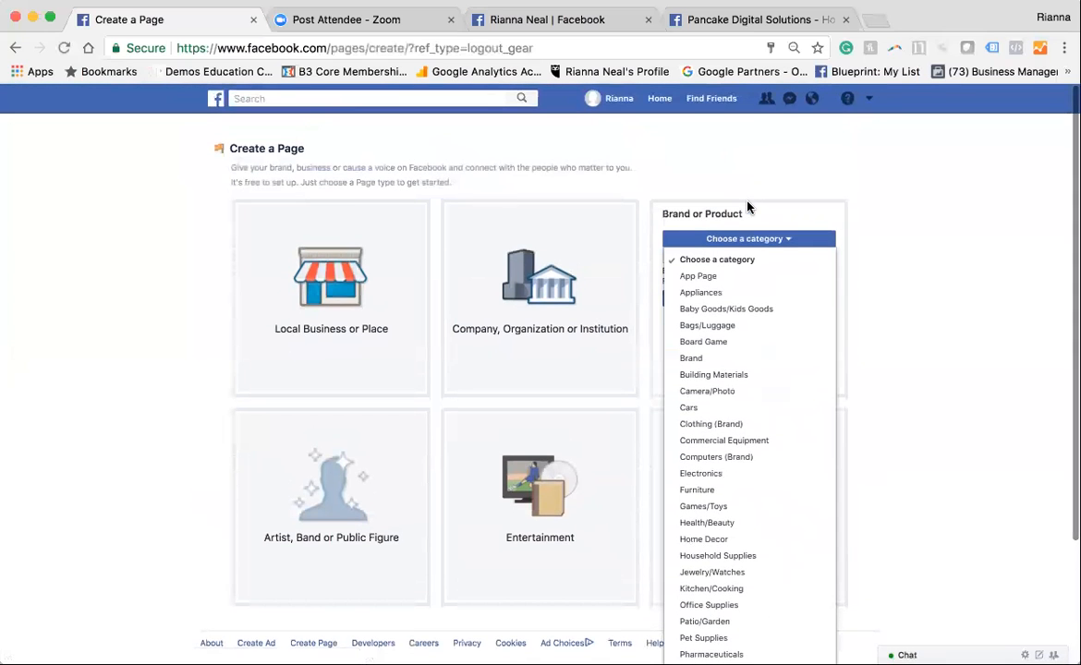
scroll(752, 370, "down", 4)
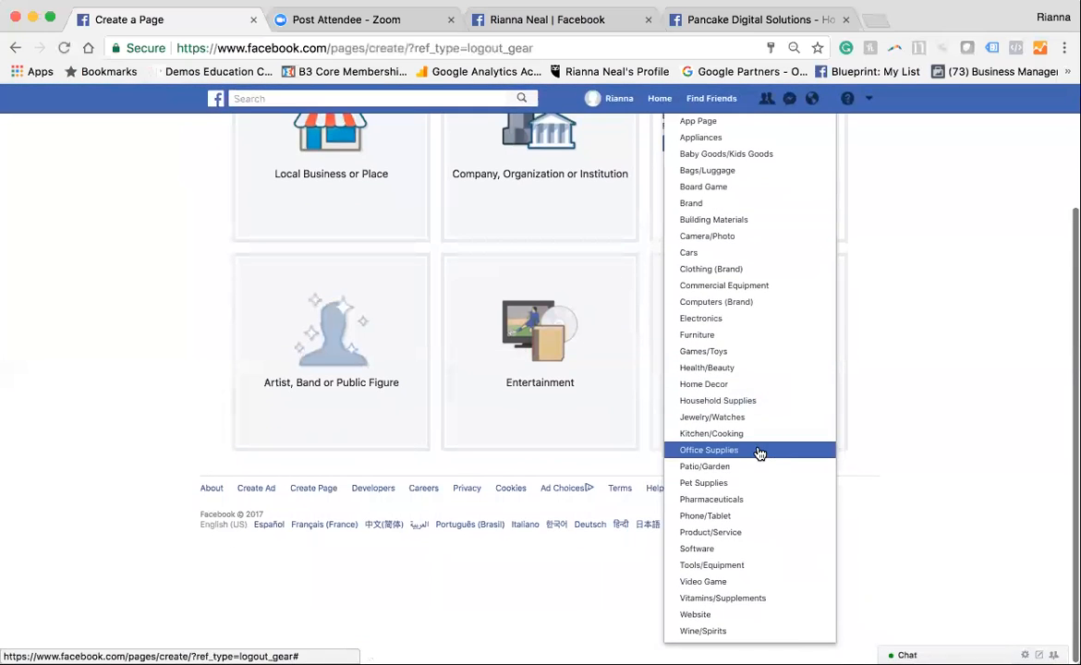
left_click(741, 531)
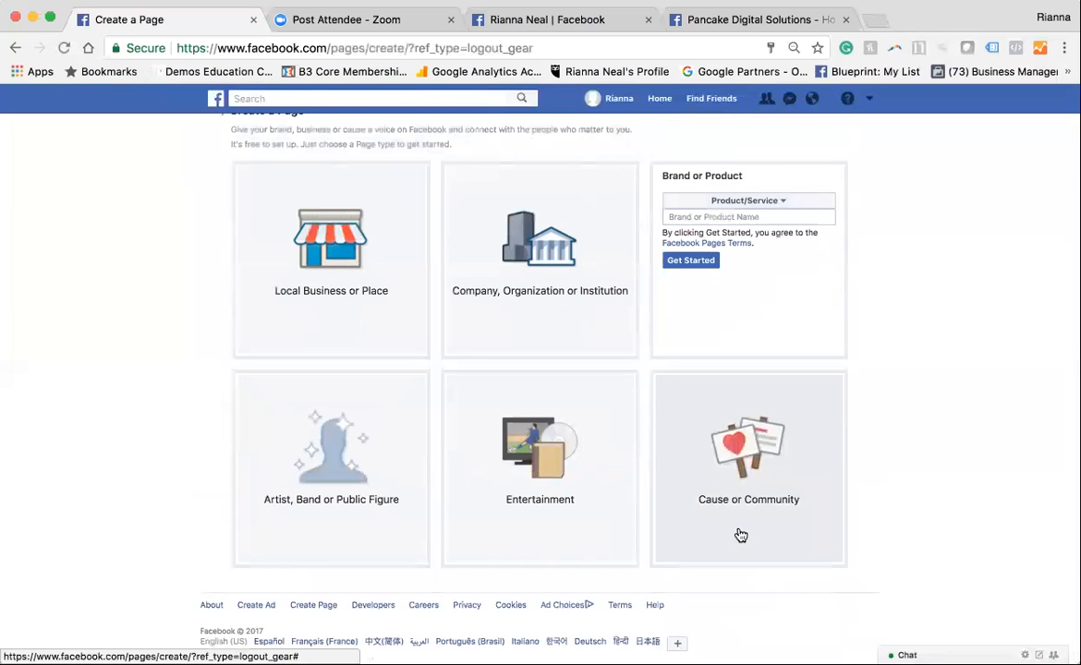
Check the existing Pancake Digital Solutions page, name the new page Buttermilk Pancakes and create it
left_click(678, 261)
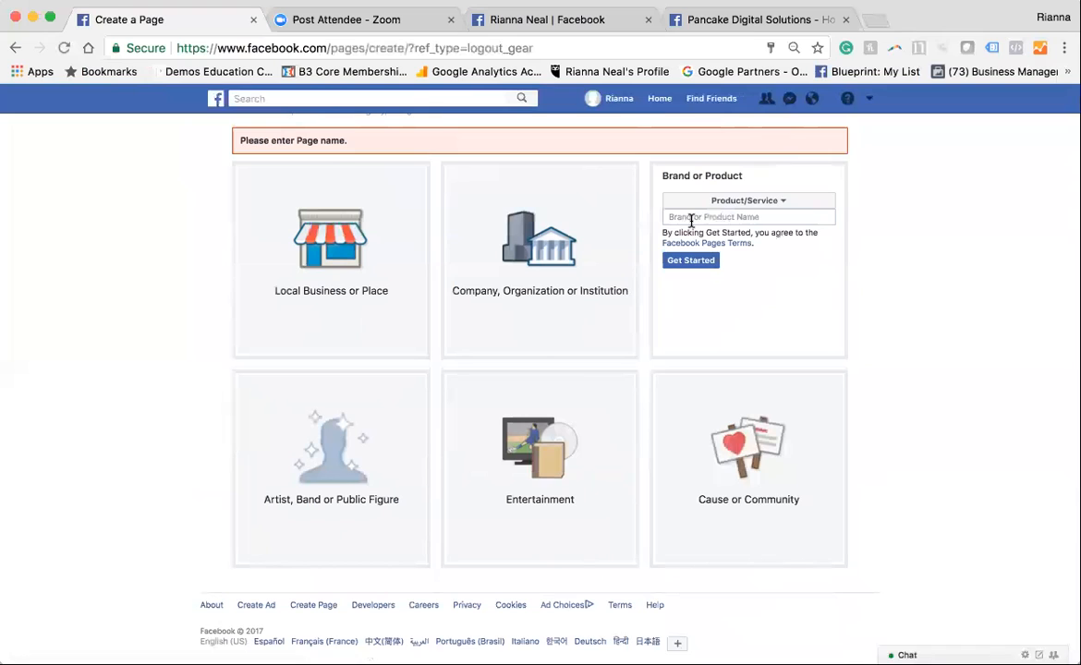
left_click(691, 218)
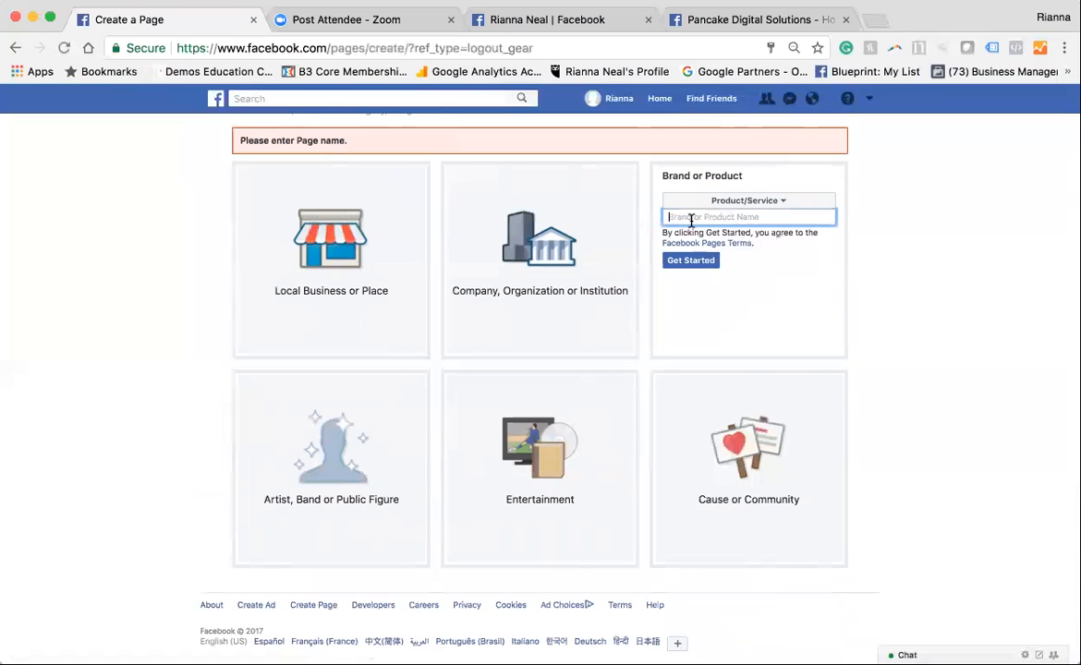
left_click(782, 24)
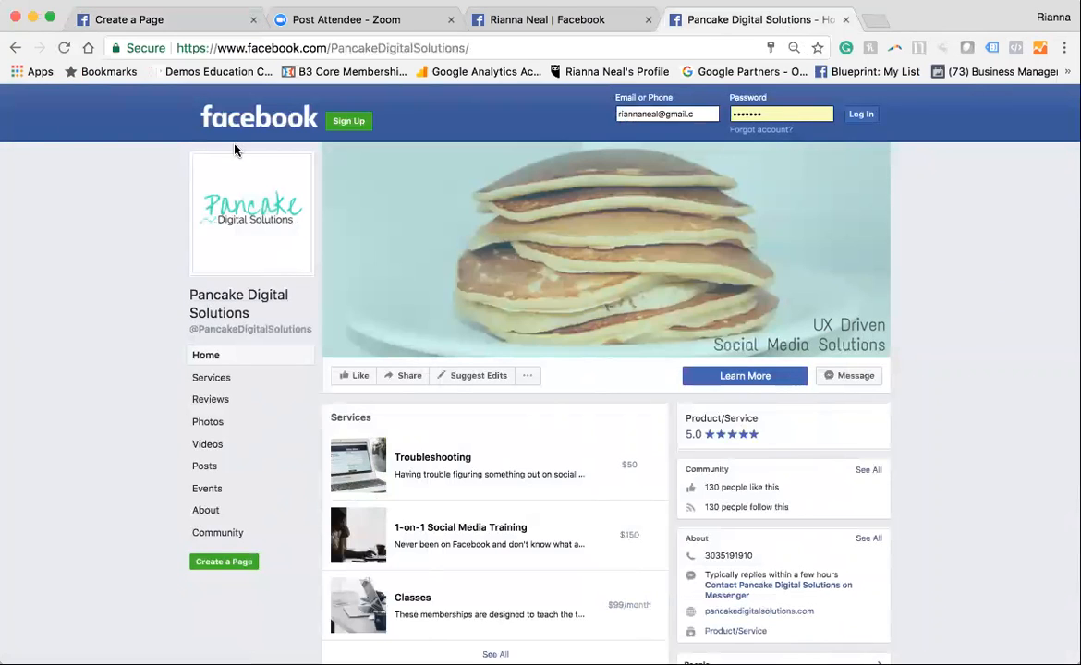
left_click(194, 28)
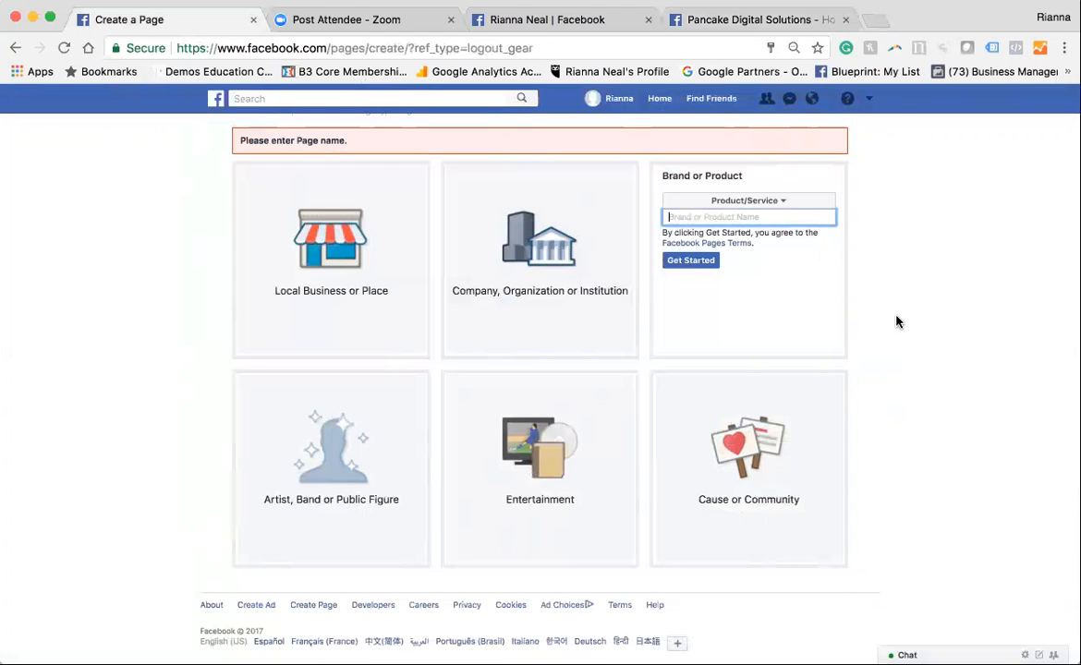
type("Buttermilk Pancakes")
left_click(692, 262)
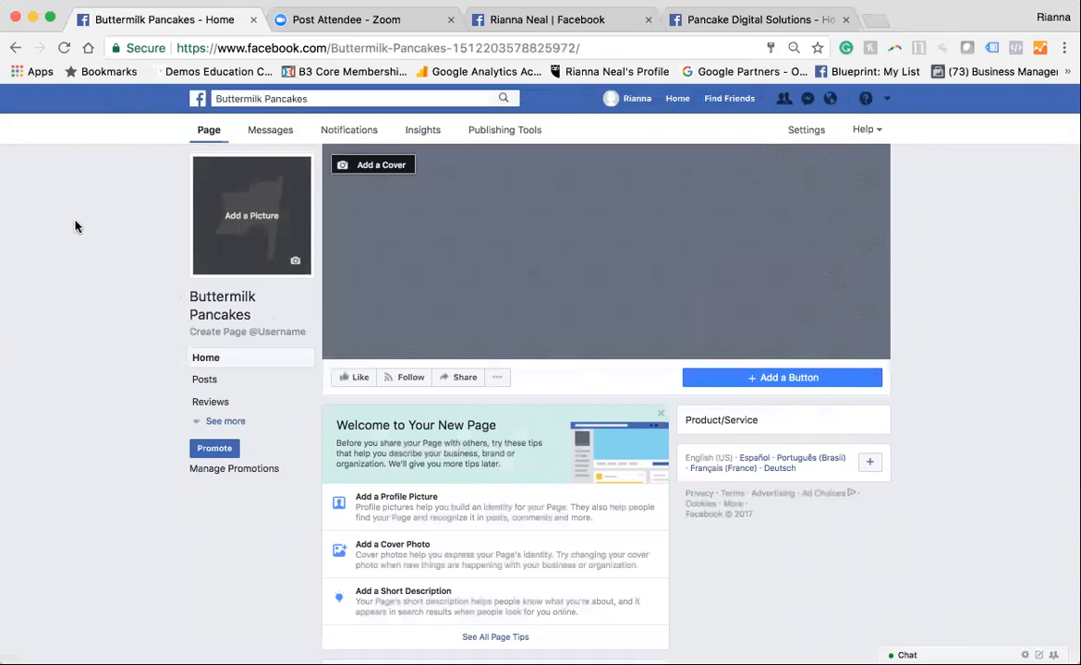
Reopen the Buttermilk Pancakes page from the news feed shortcuts and compare it with the existing personal profile and Pancake Digital Solutions page
left_click(198, 102)
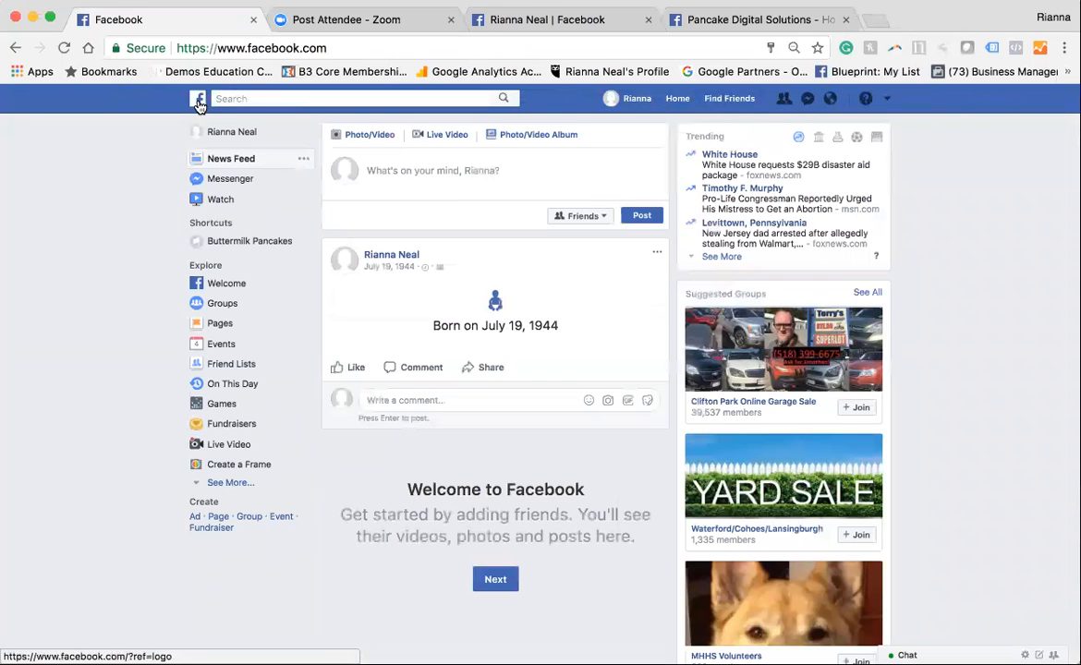
left_click(231, 242)
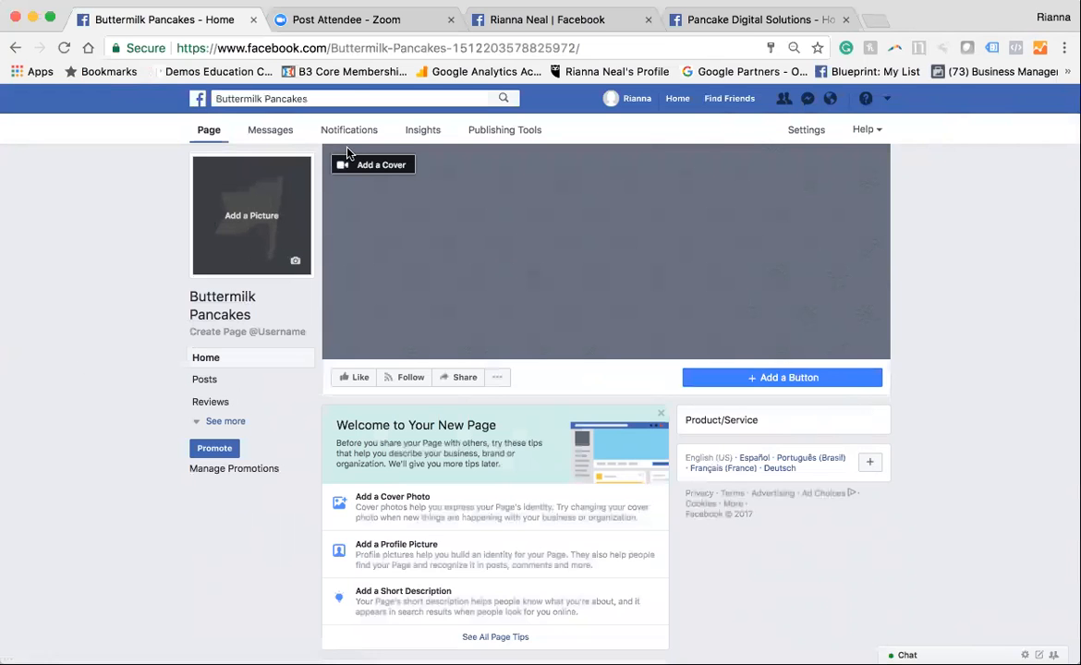
left_click(503, 31)
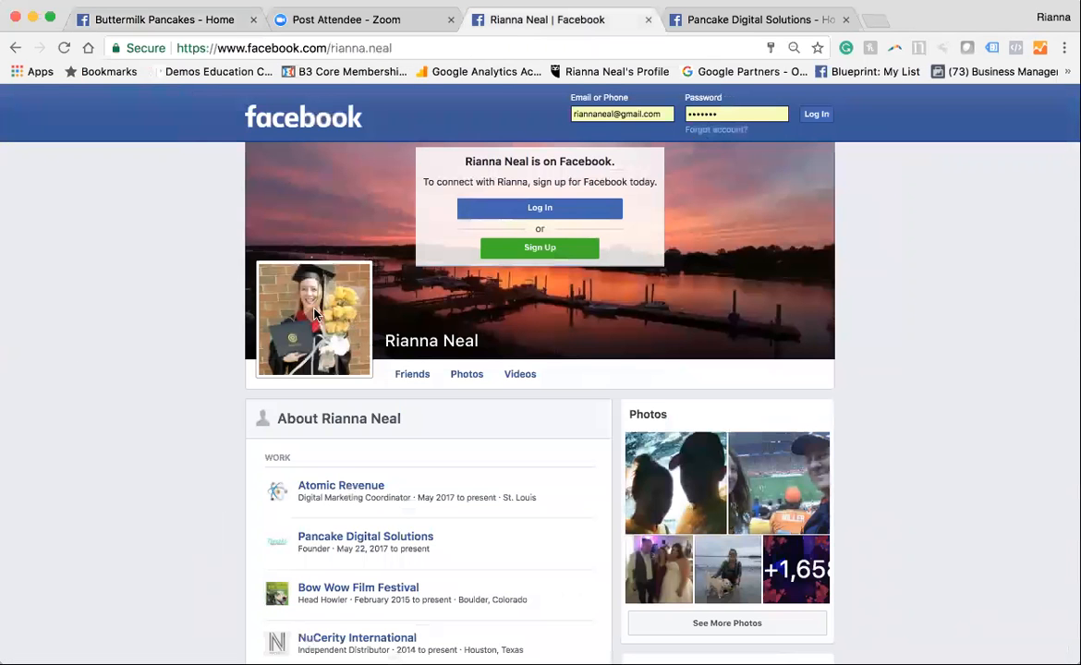
left_click(743, 18)
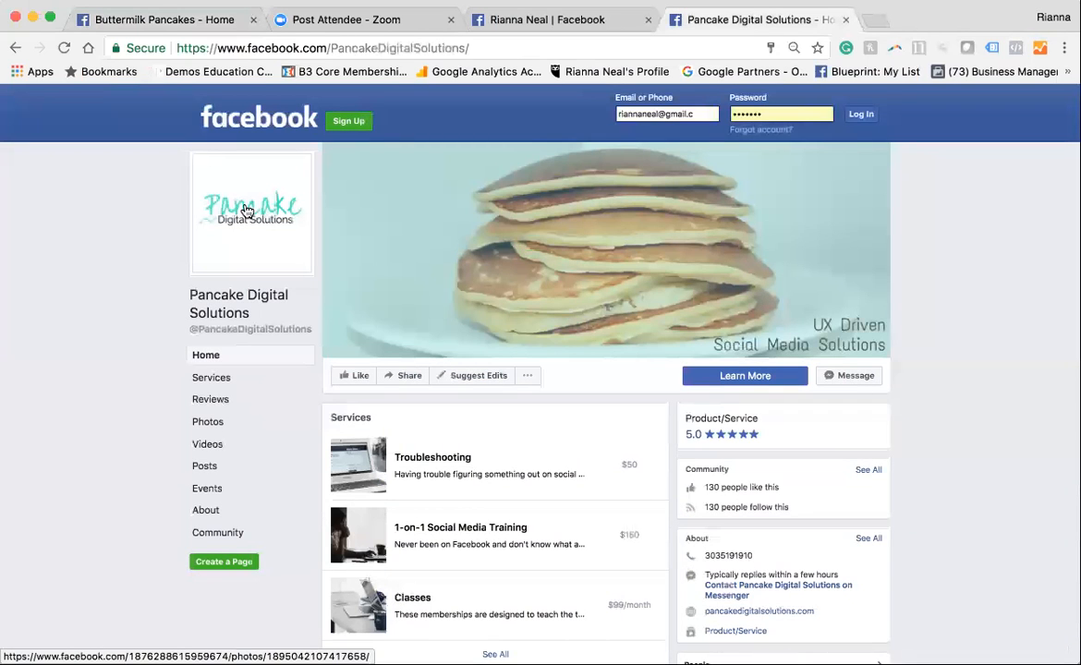
left_click(175, 26)
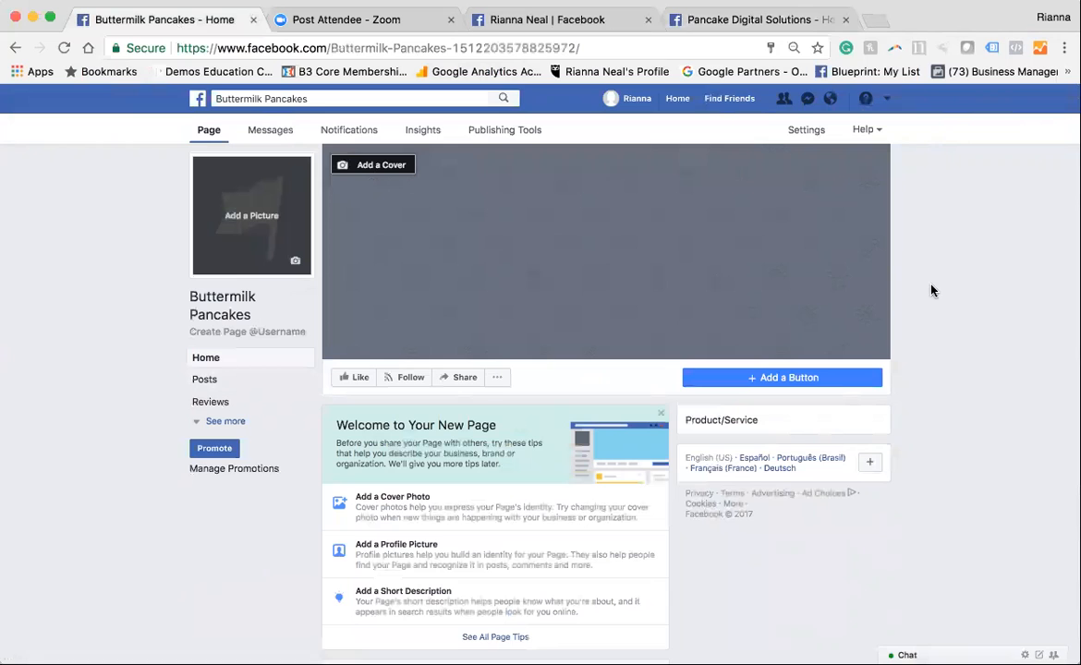
left_click(800, 20)
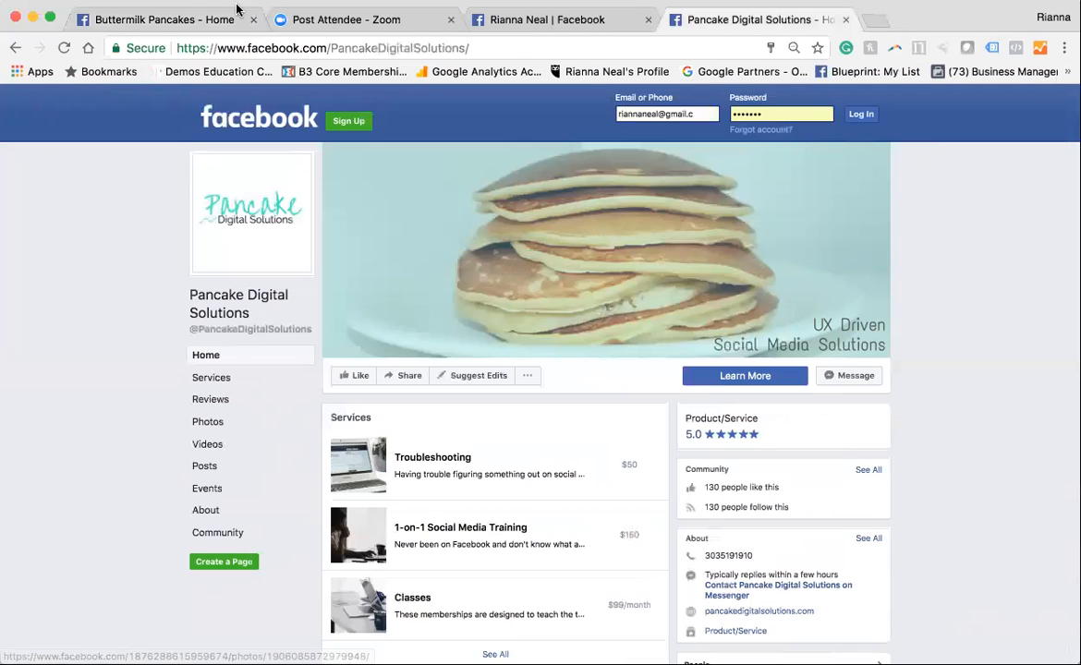
left_click(211, 19)
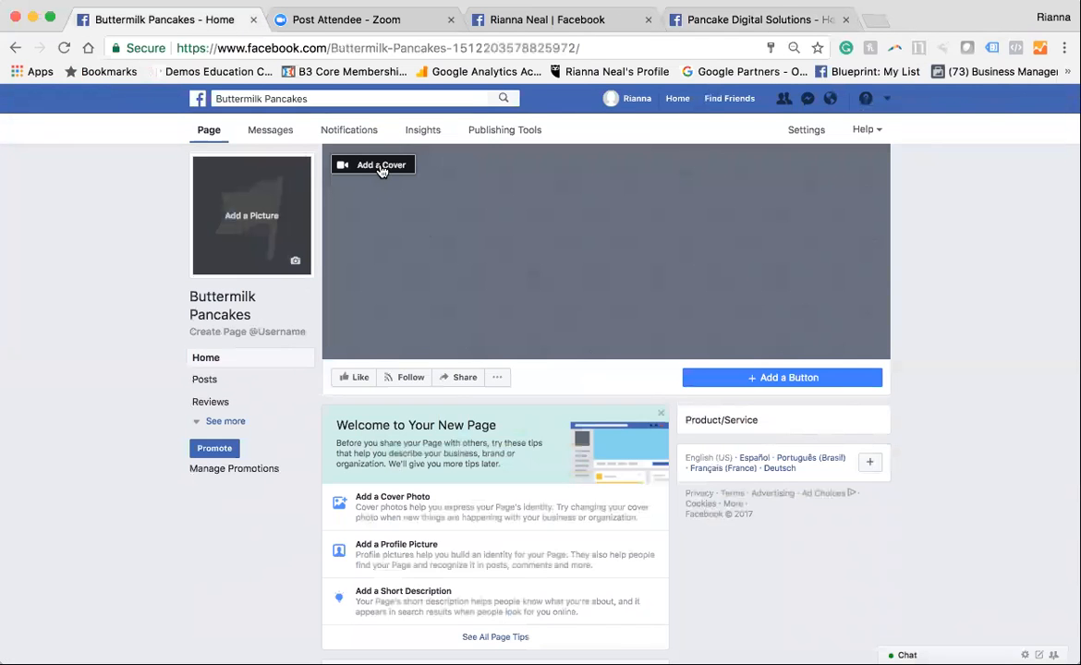
Review the page's profile picture and cover upload options, and compare the layout with the existing personal profile
left_click(296, 265)
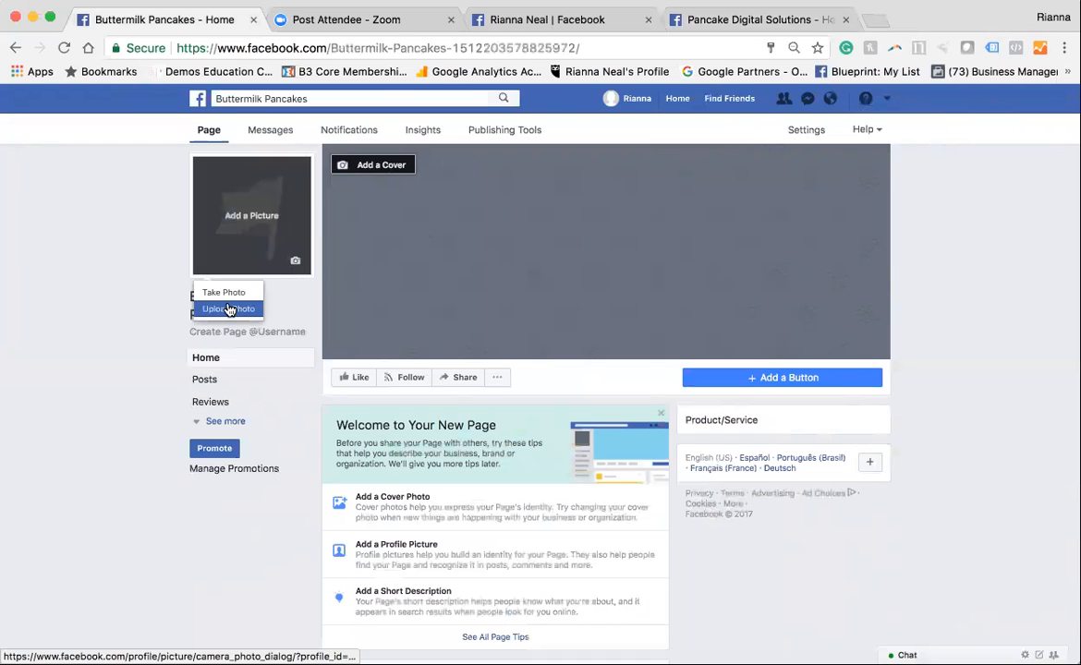
left_click(342, 167)
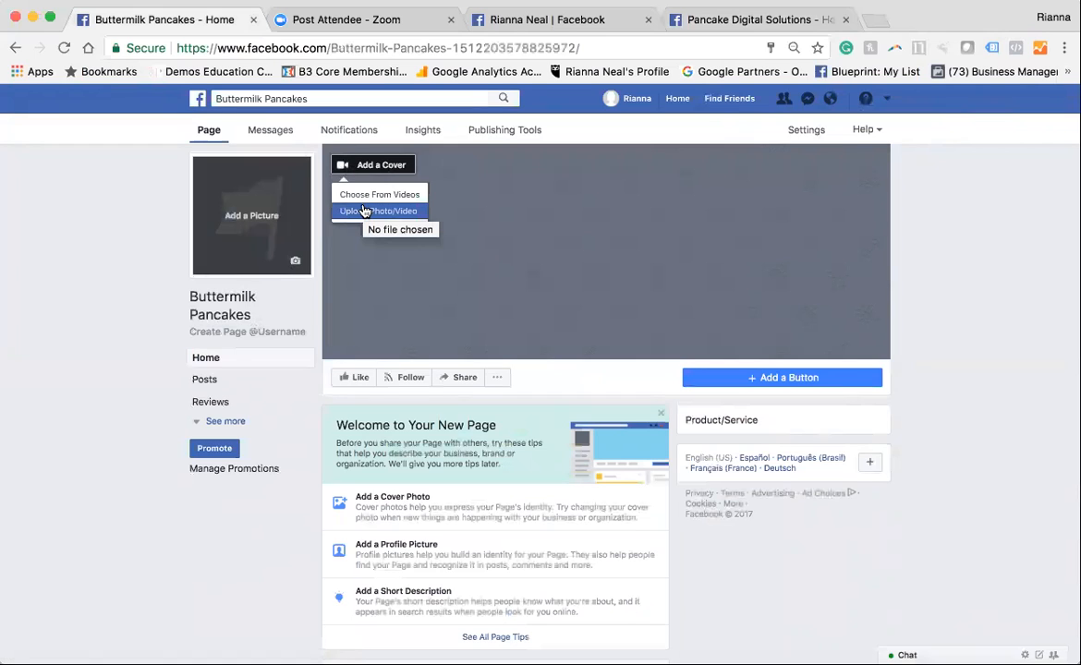
left_click(977, 492)
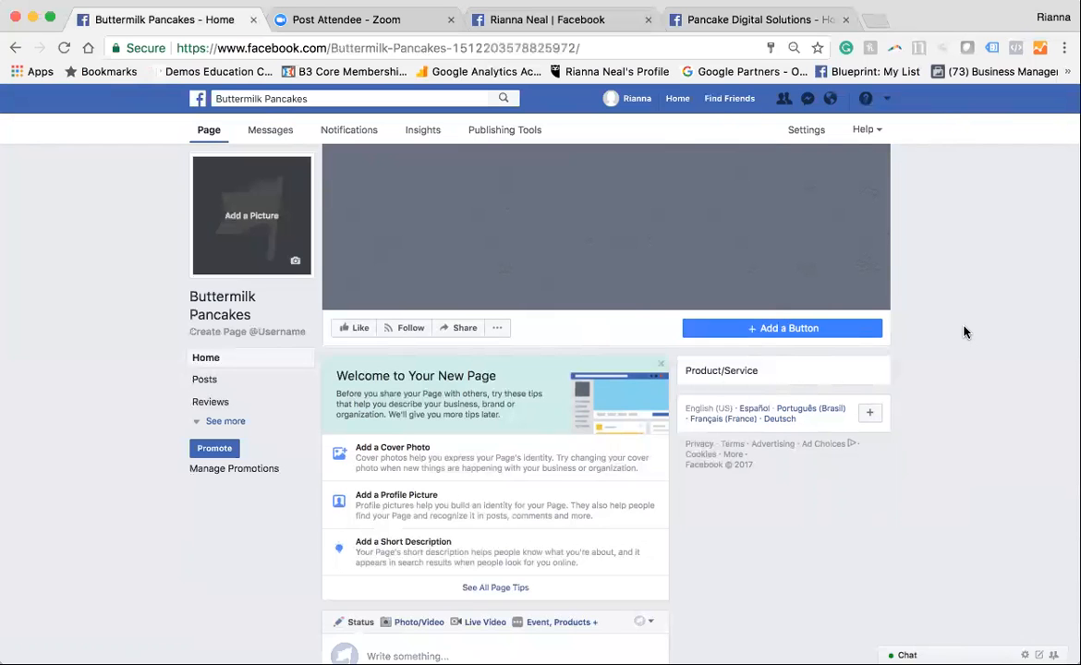
left_click(617, 20)
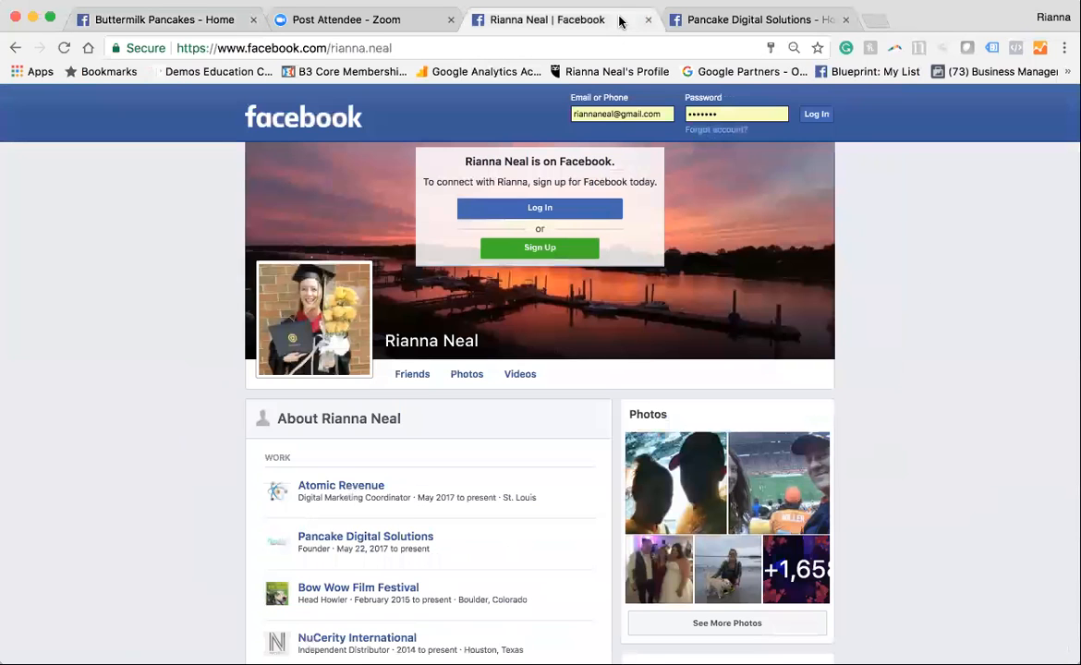
left_click(134, 19)
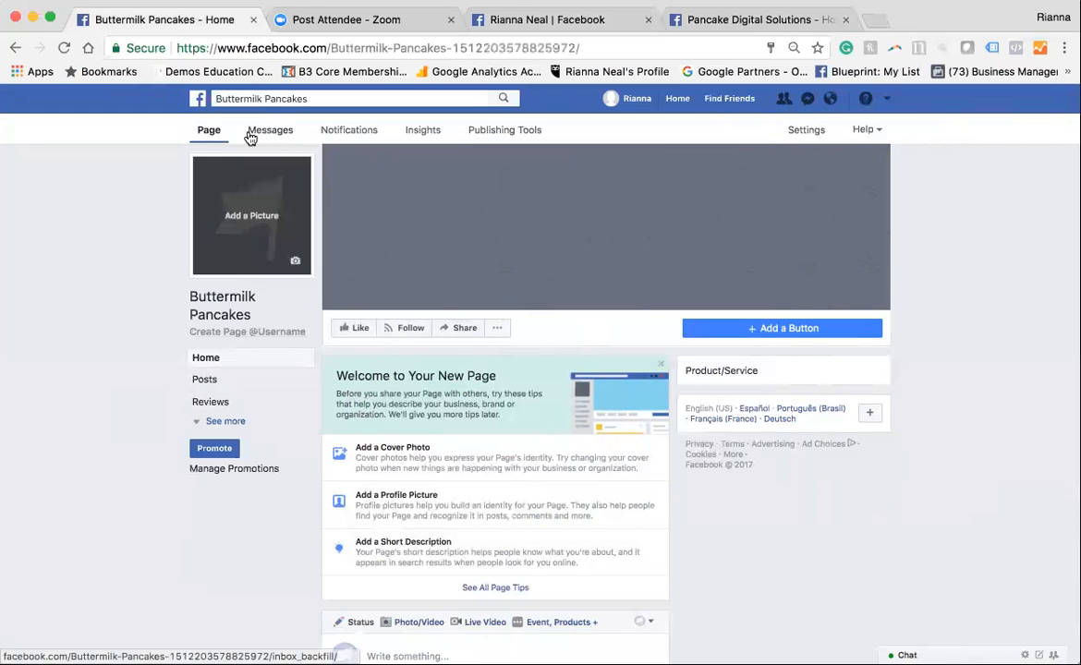
Expand the full list of sections on the Buttermilk Pancakes page and look over the page home
scroll(268, 314, "down", 1)
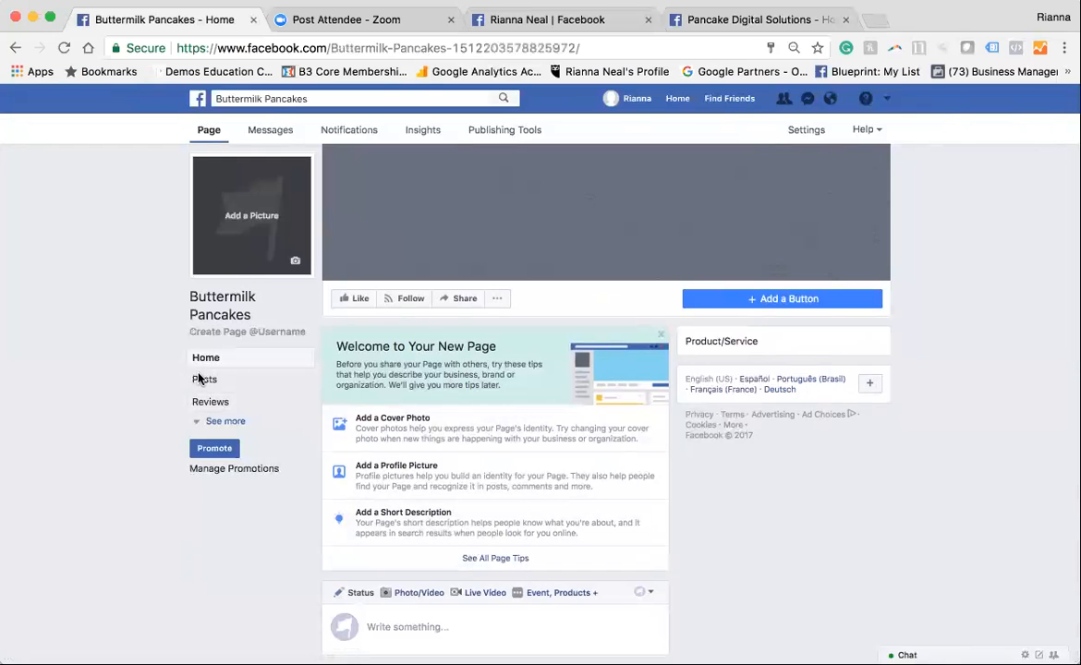
left_click(214, 422)
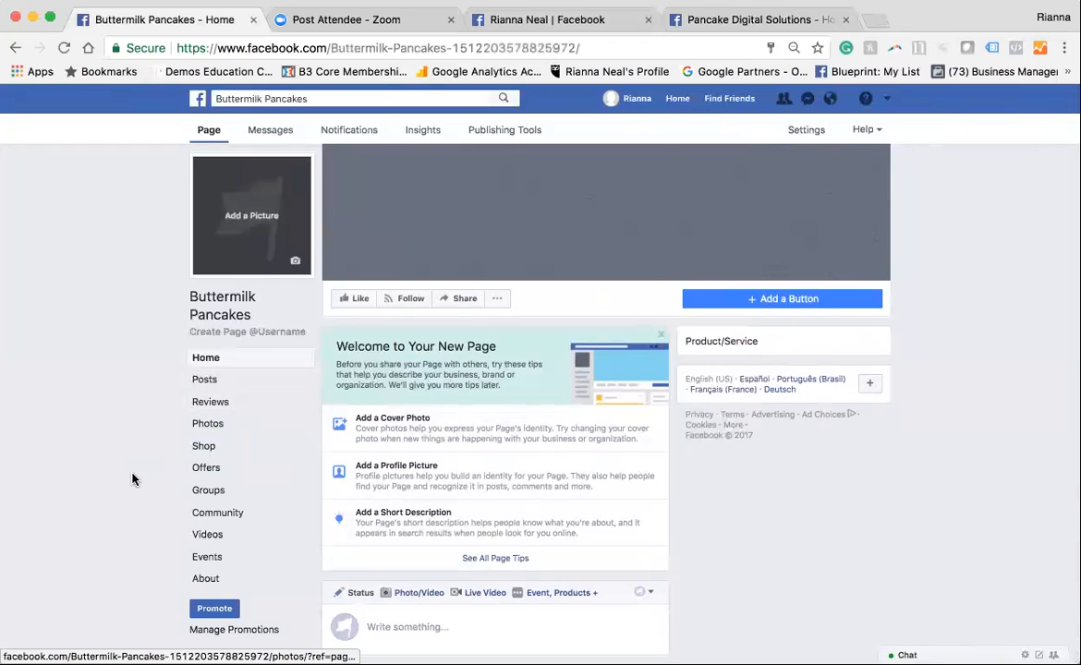
scroll(135, 480, "down", 3)
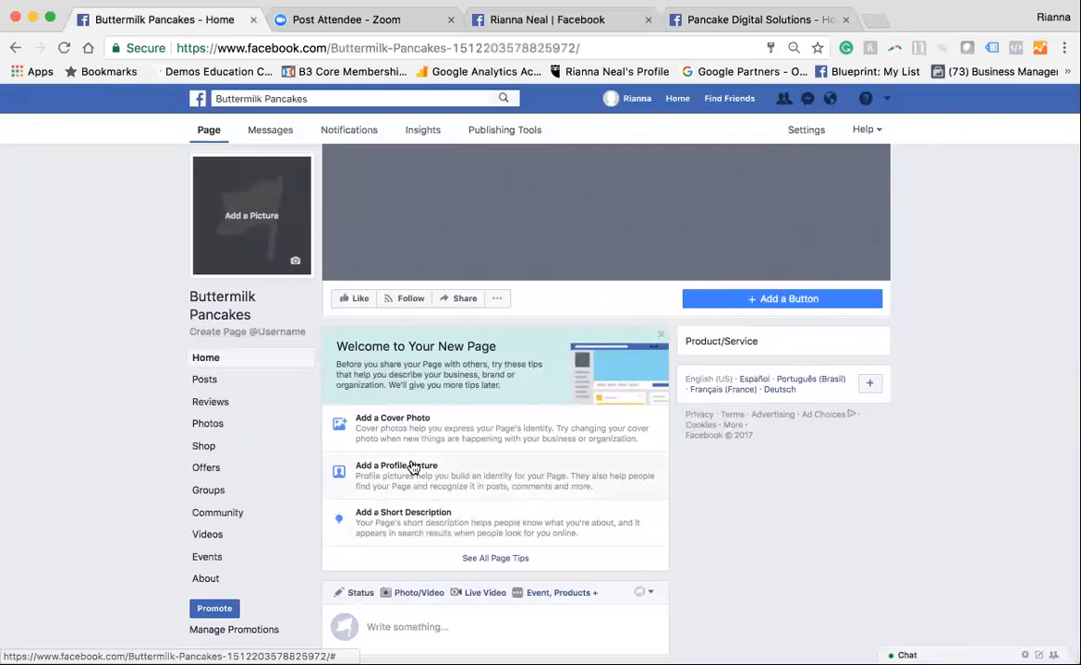
Publish the status post "Hello World!" as Buttermilk Pancakes and view it on the page's timeline
left_click(396, 624)
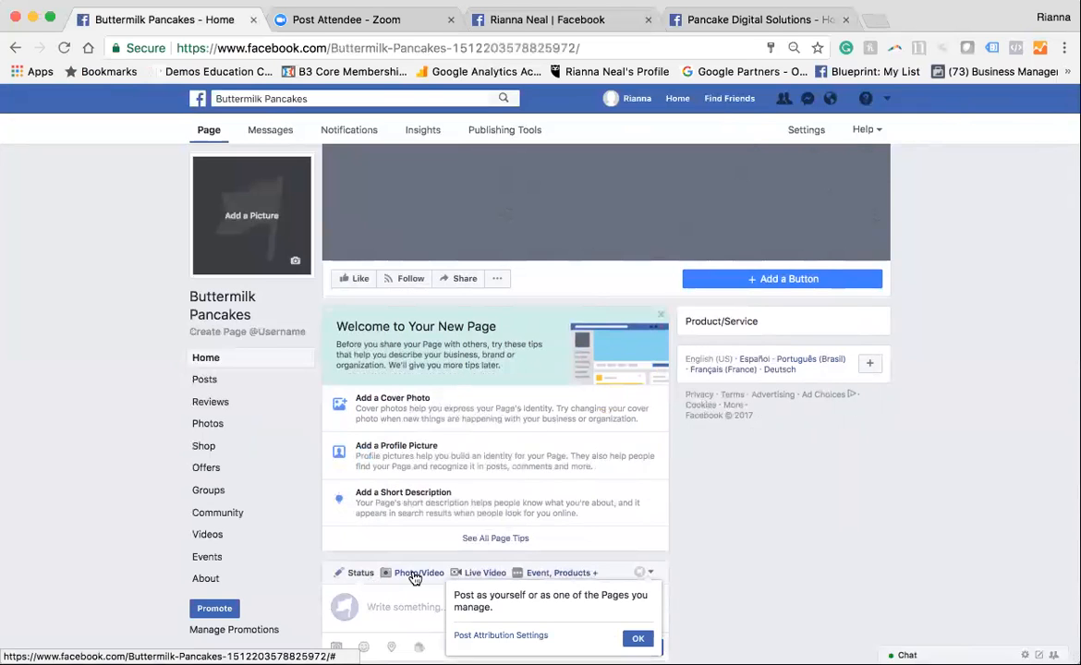
type("Hello Worl")
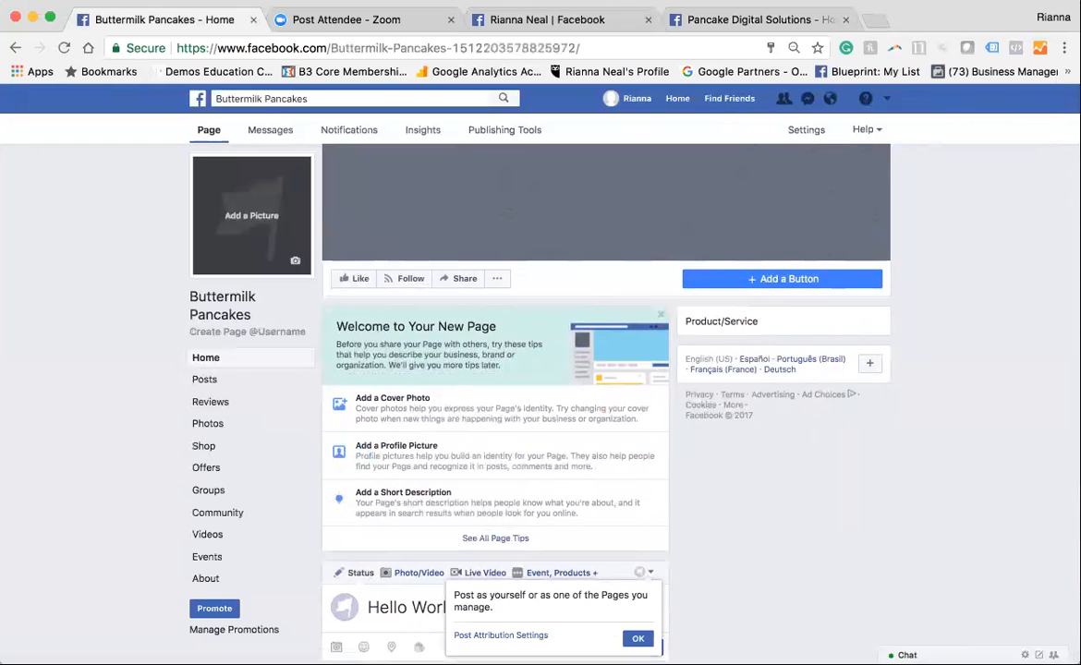
type("d!")
left_click(630, 640)
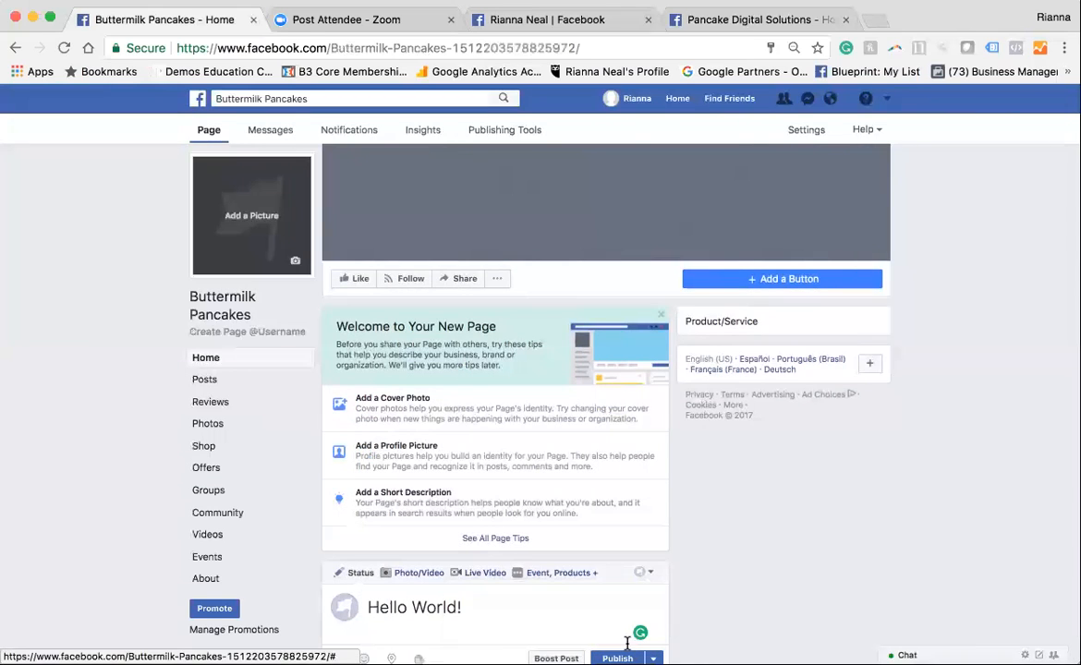
scroll(506, 613, "down", 1)
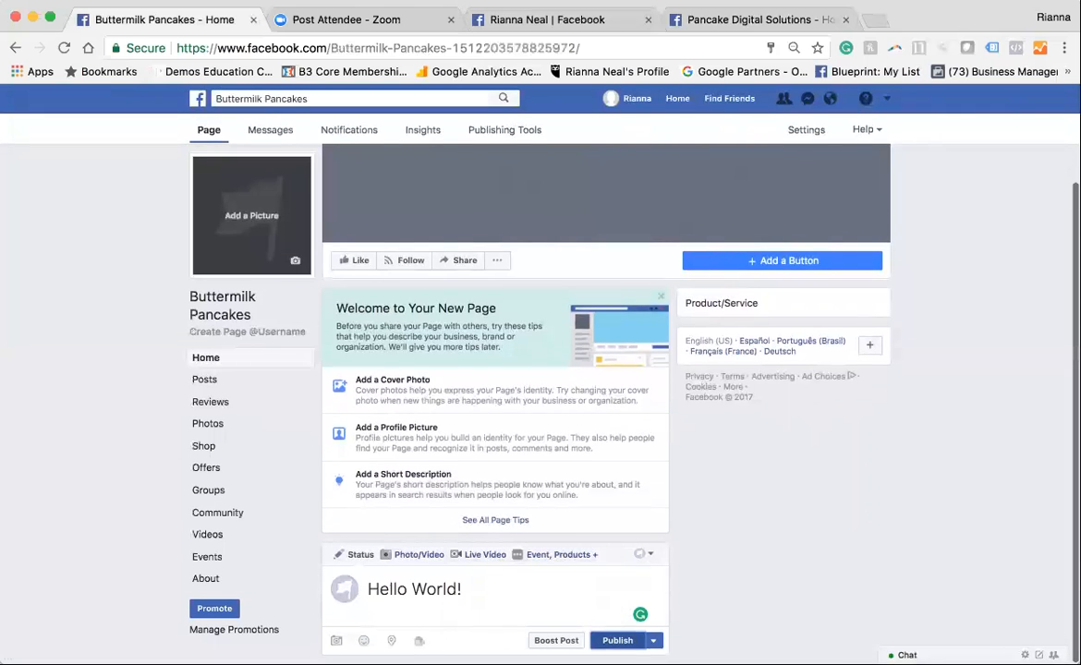
left_click(617, 640)
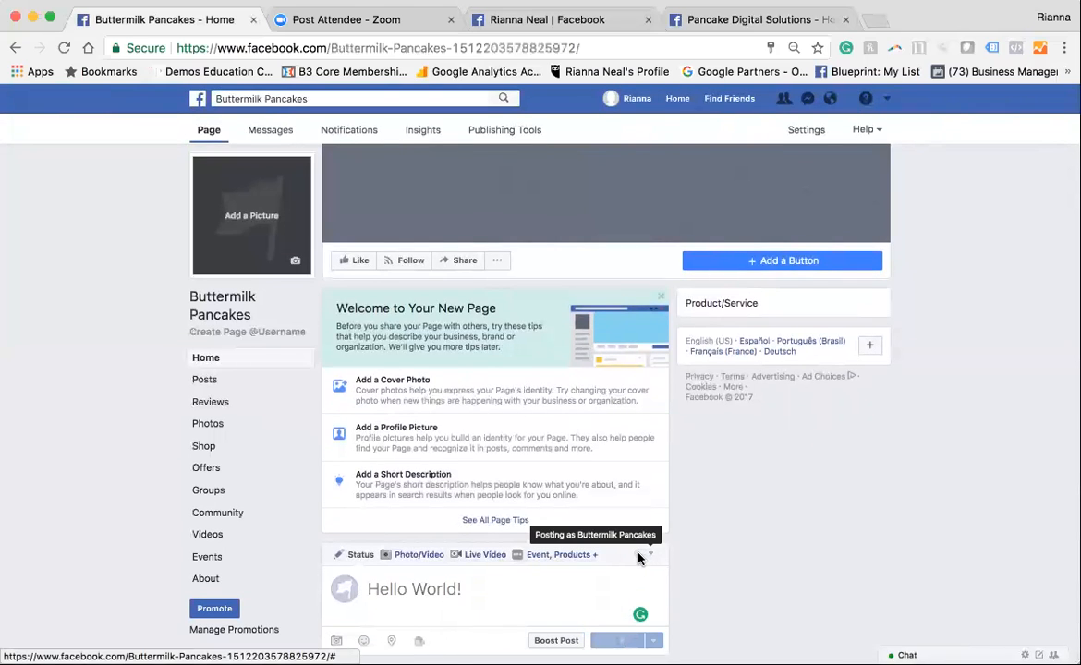
scroll(661, 562, "down", 3)
scroll(413, 511, "down", 1)
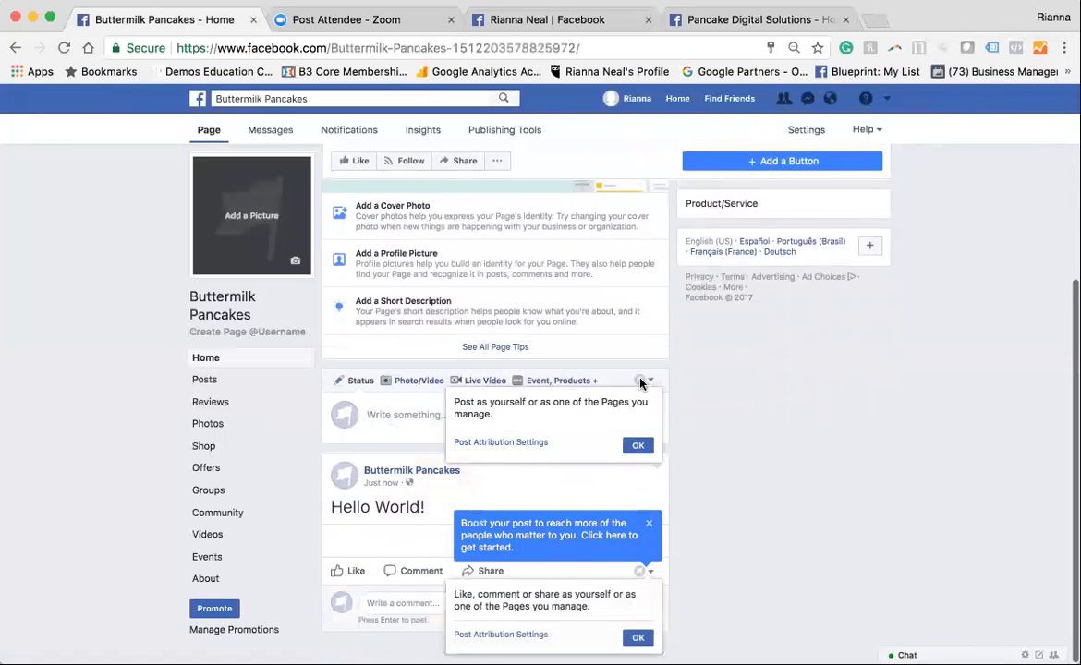
Switch the posting identity from the page to the personal profile and post "Howdy!" on the page
left_click(637, 445)
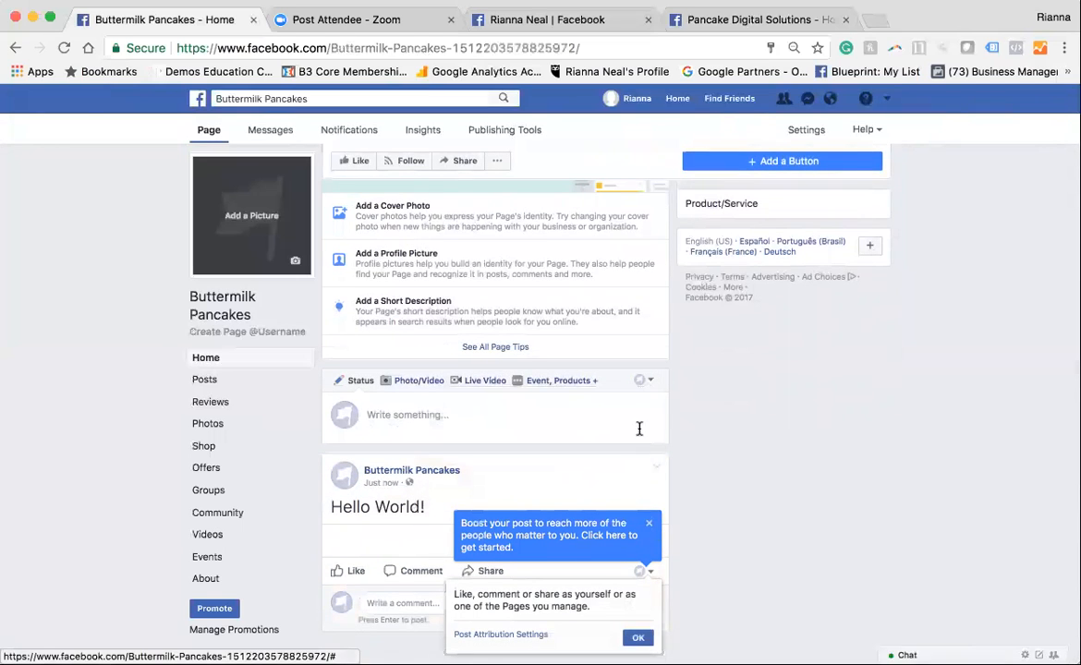
left_click(647, 384)
left_click(561, 412)
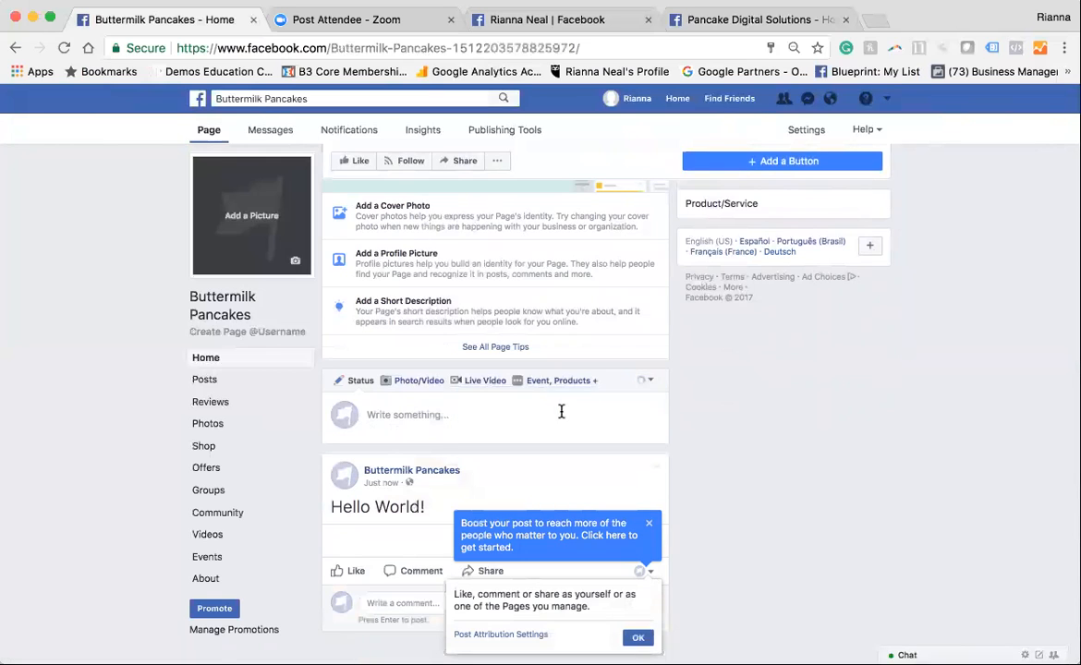
left_click(458, 422)
type("Howdy")
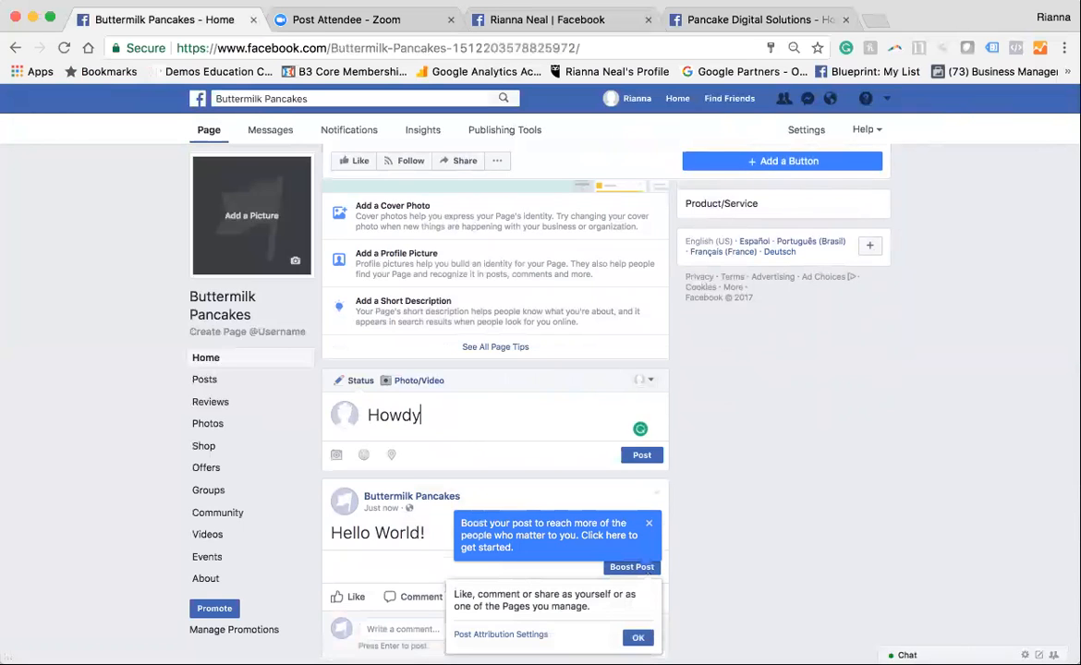
type("!")
left_click(647, 457)
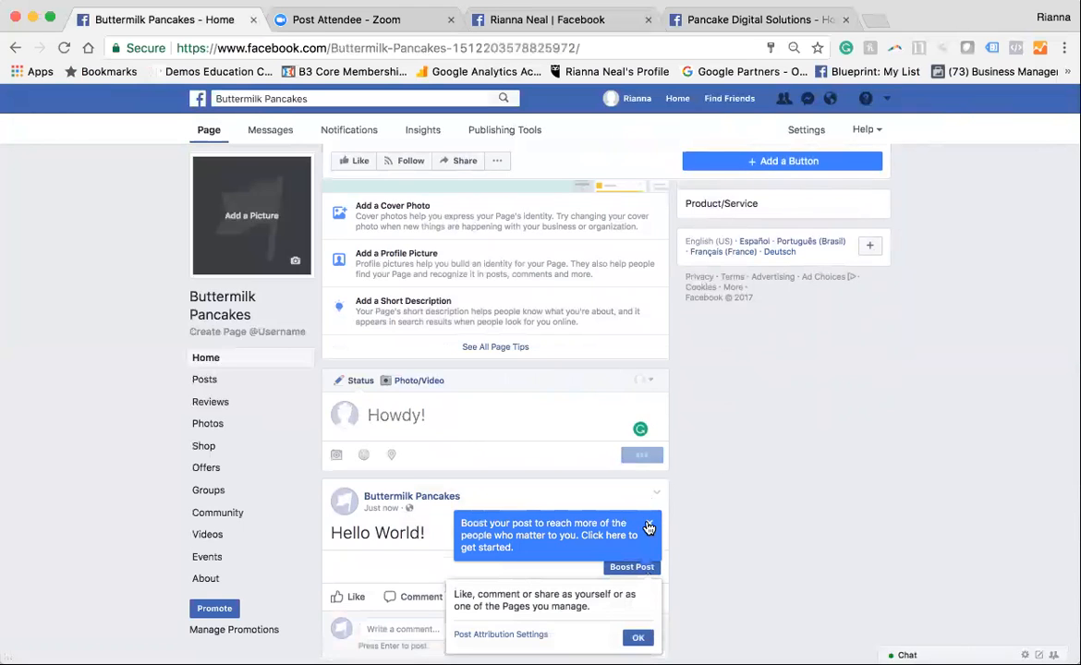
scroll(632, 494, "down", 2)
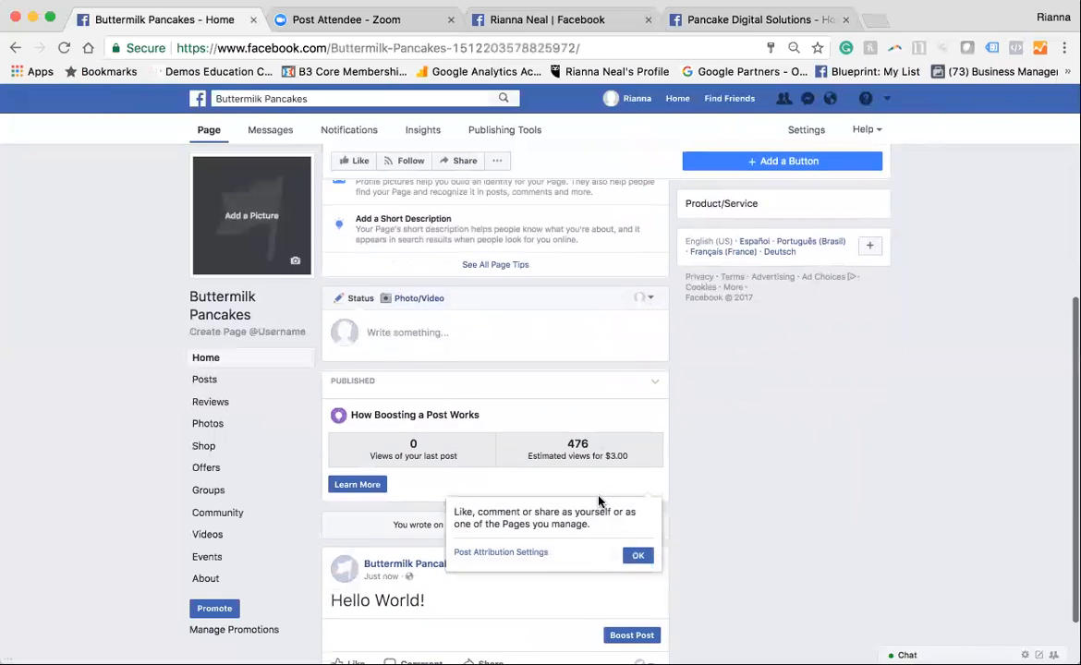
scroll(598, 502, "down", 2)
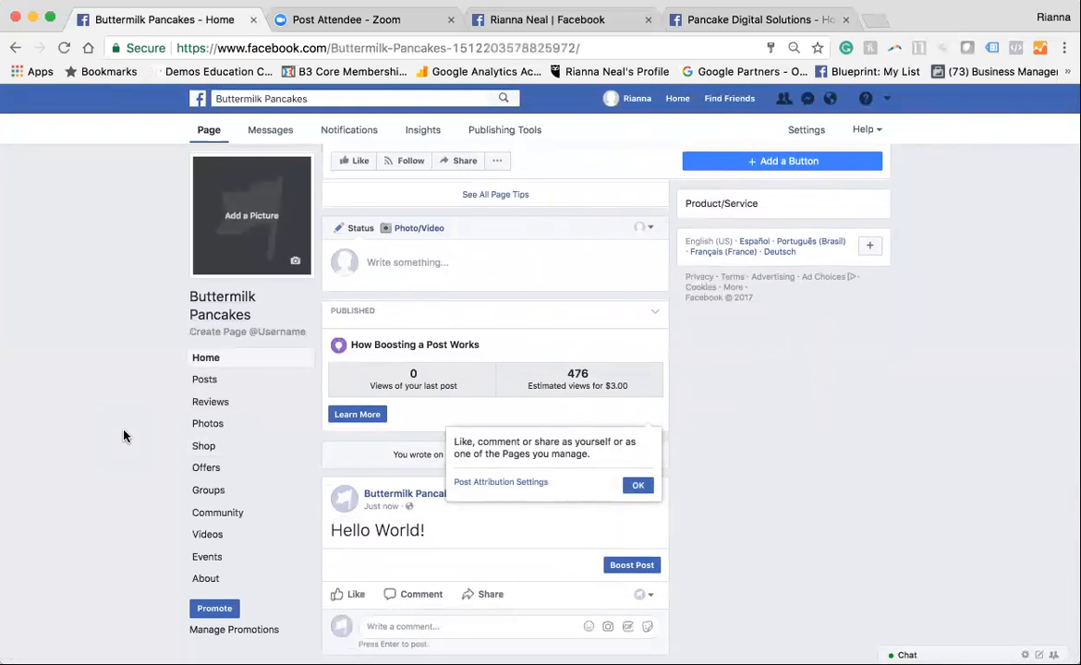
Check the Buttermilk Pancakes page's message inbox and its list of all notifications
scroll(125, 436, "up", 3)
scroll(125, 434, "down", 1)
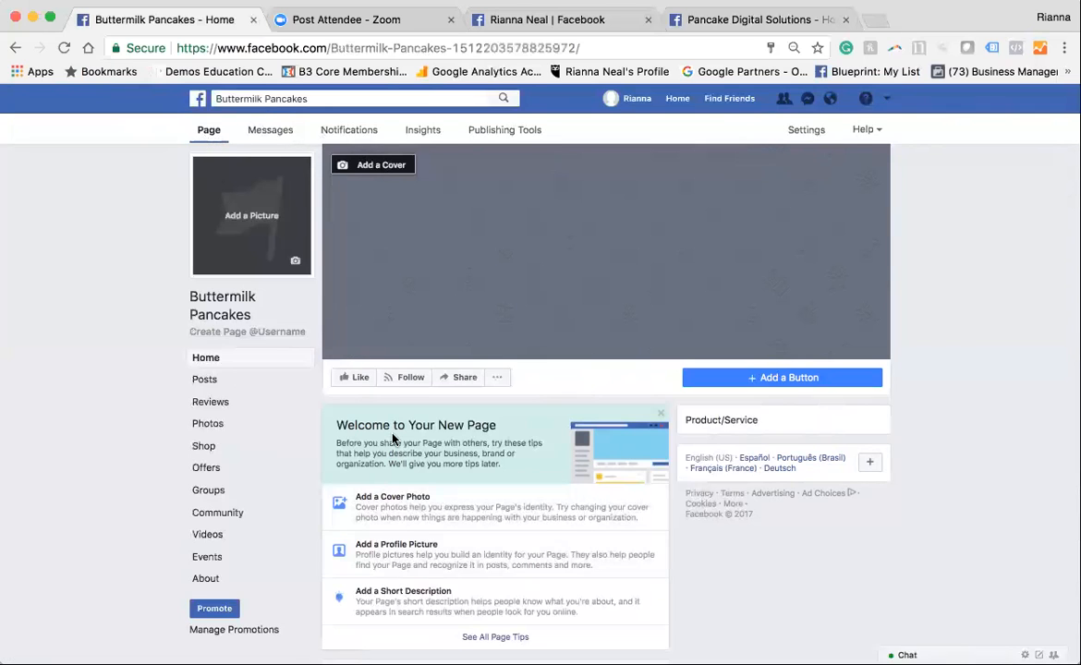
left_click(269, 139)
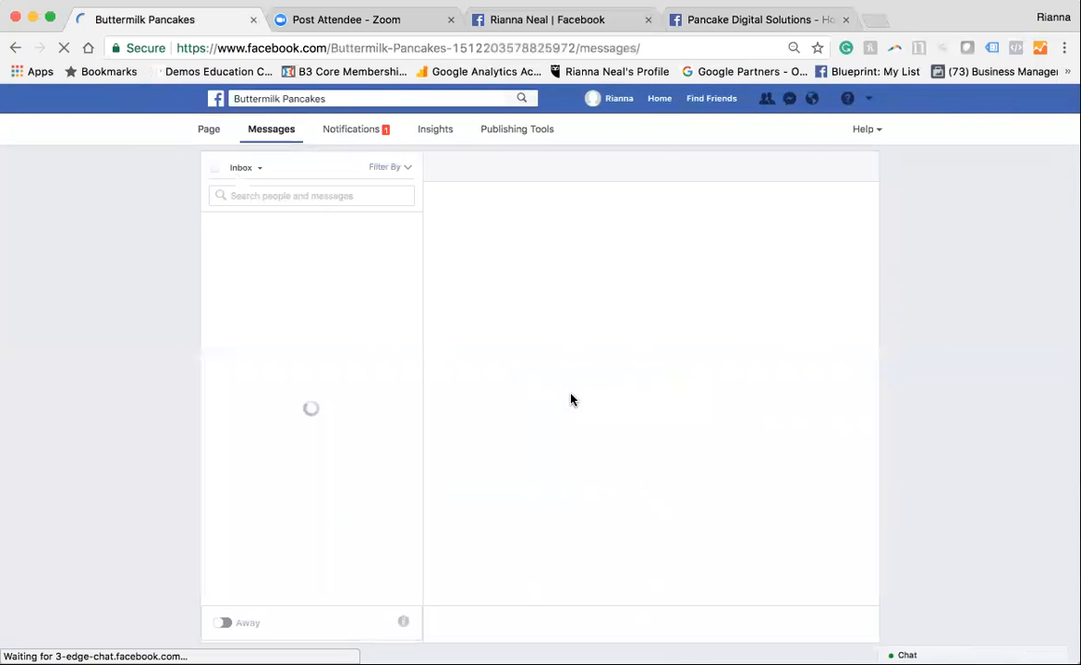
left_click(331, 132)
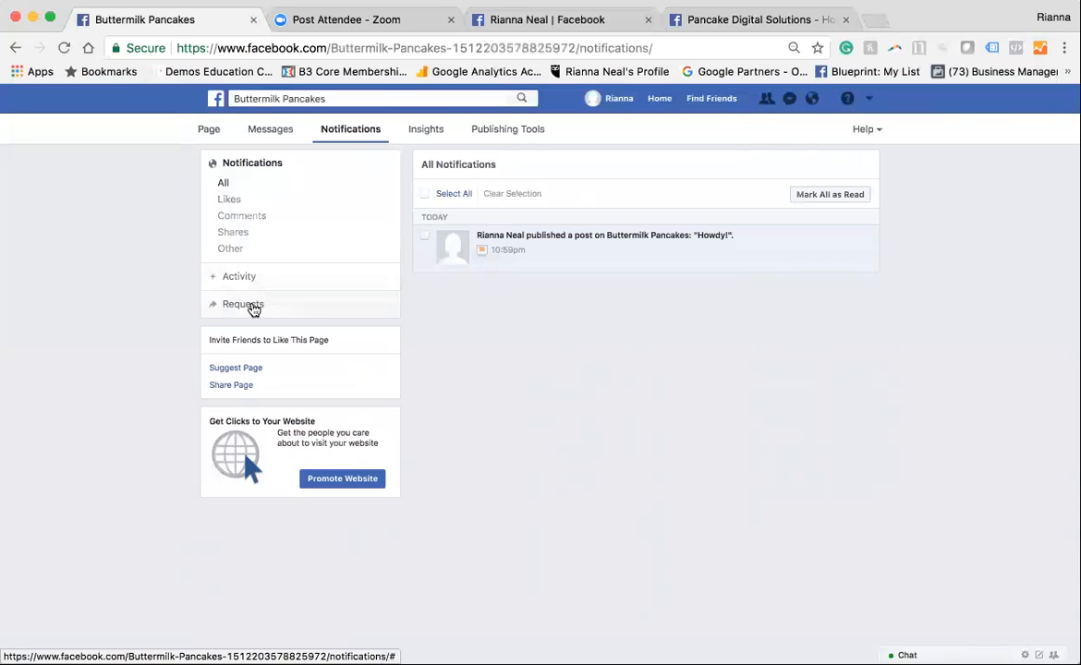
Review the page's Insights overview with its date range options, and view the published posts in Publishing Tools
left_click(415, 142)
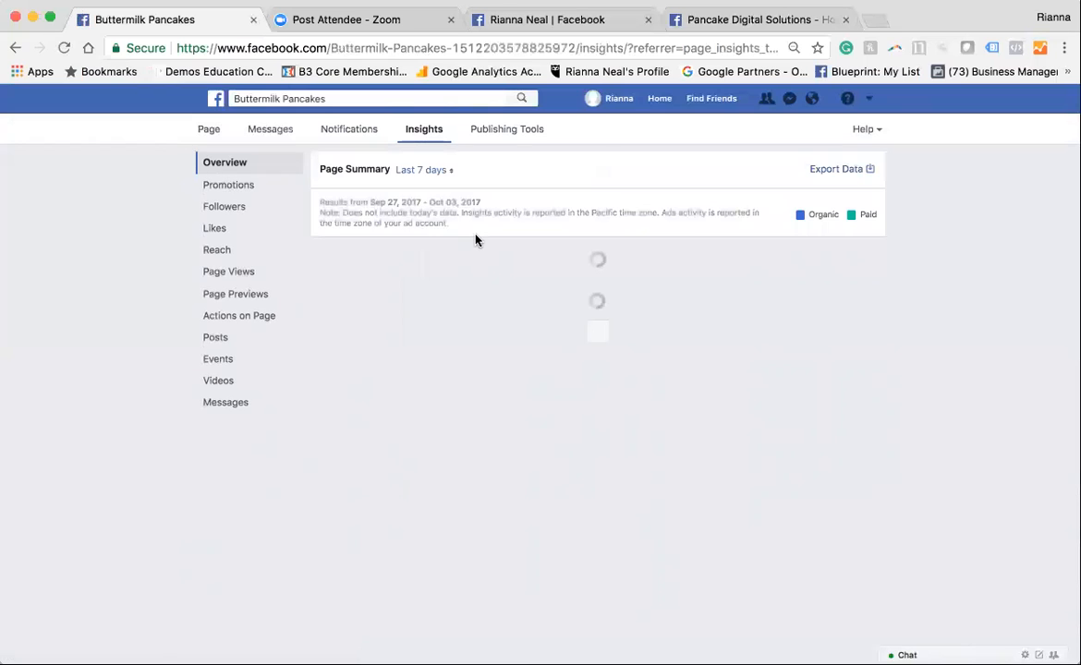
scroll(535, 344, "down", 1)
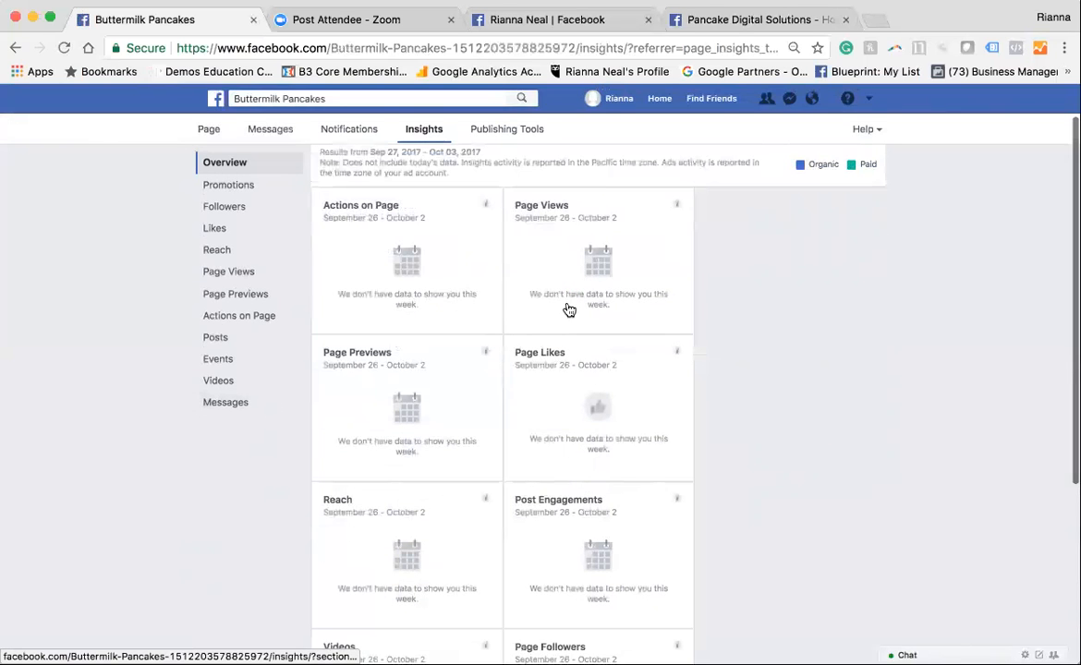
scroll(569, 309, "up", 1)
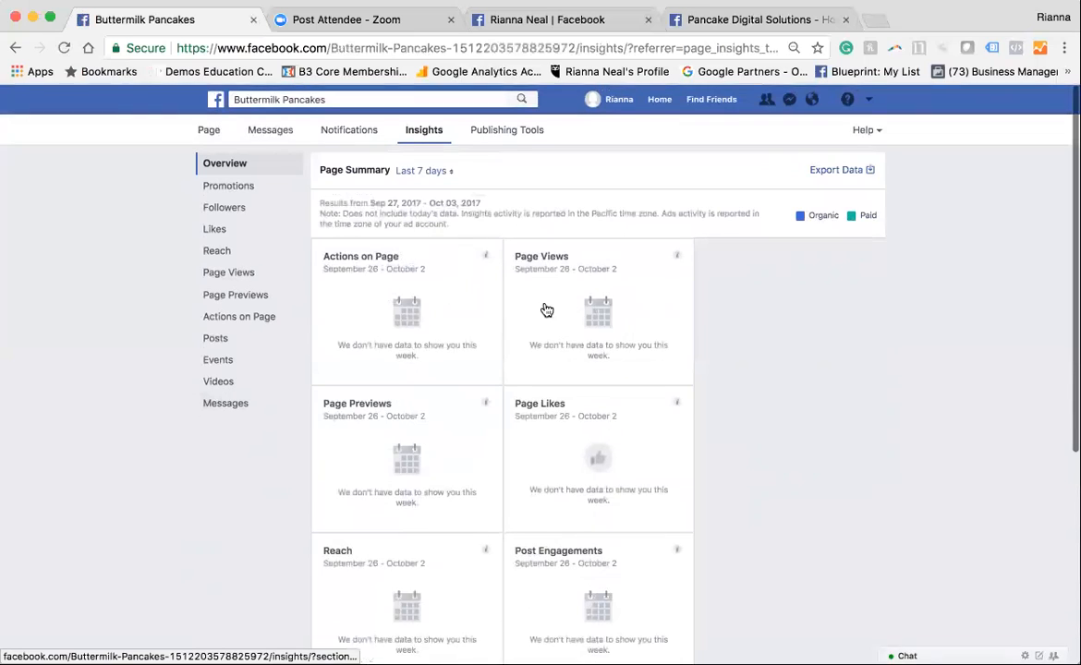
left_click(423, 171)
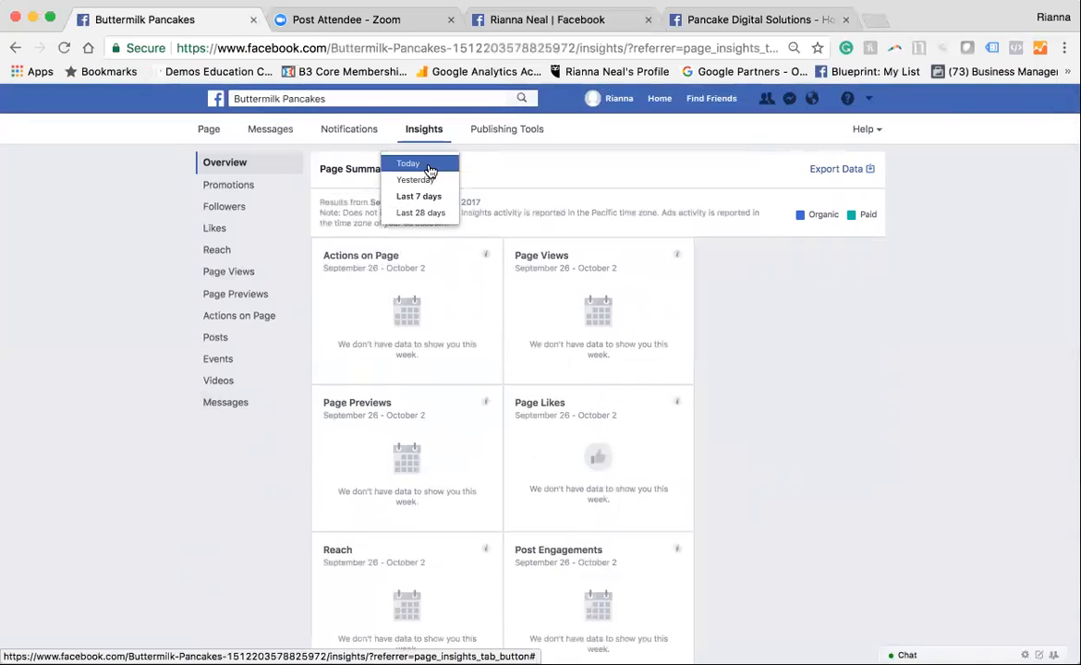
left_click(150, 264)
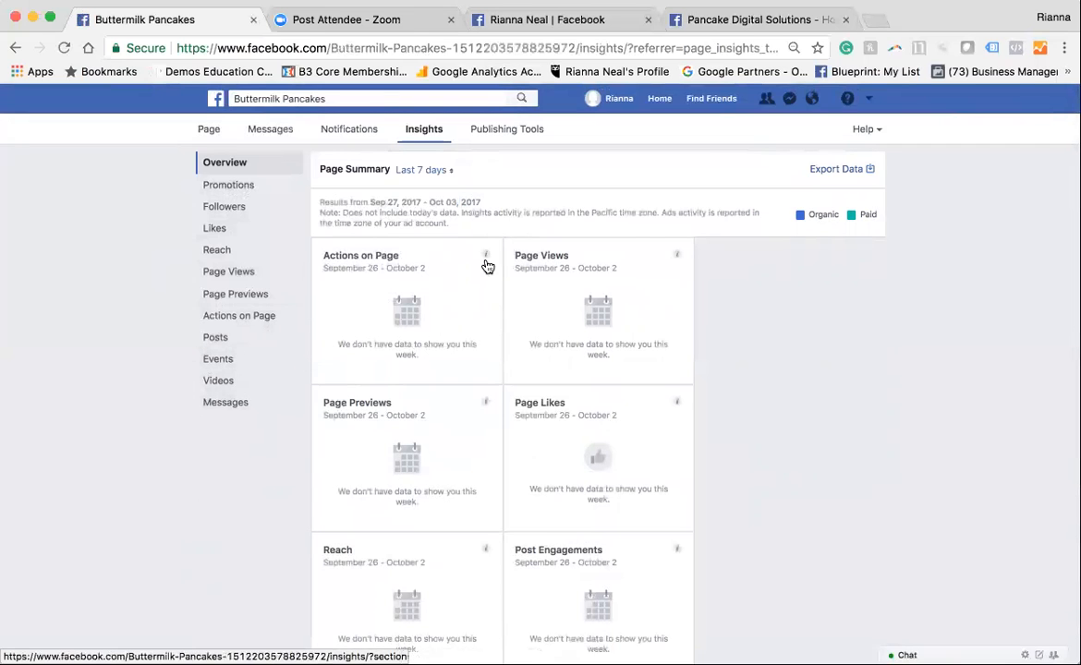
left_click(499, 130)
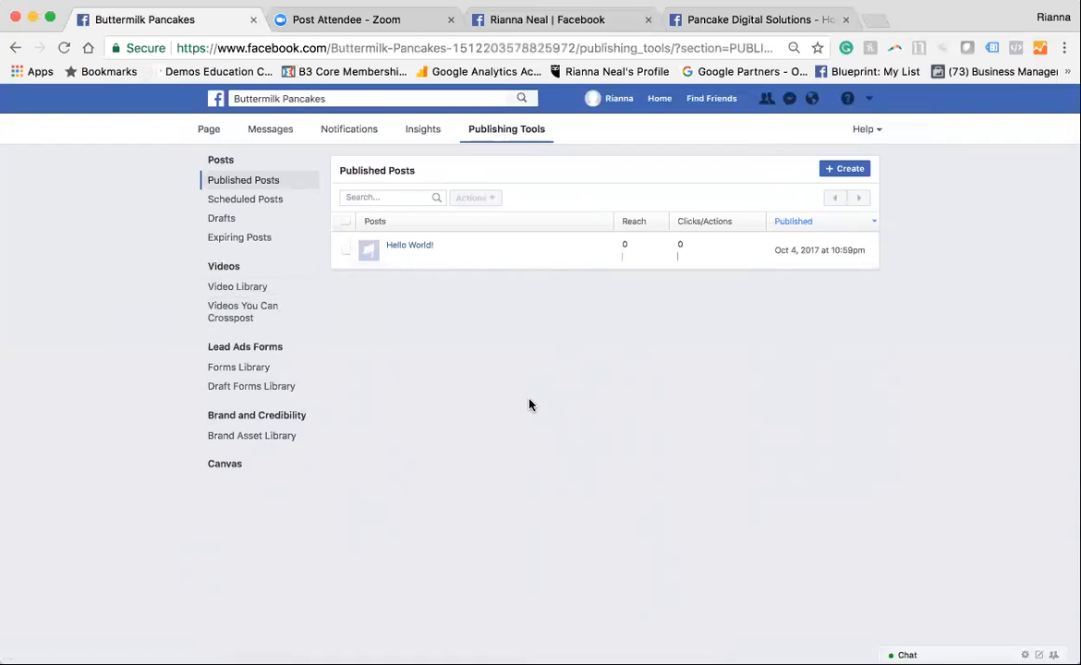
Return to the page's home view, look through its posts and expand the full list of page sections
left_click(219, 131)
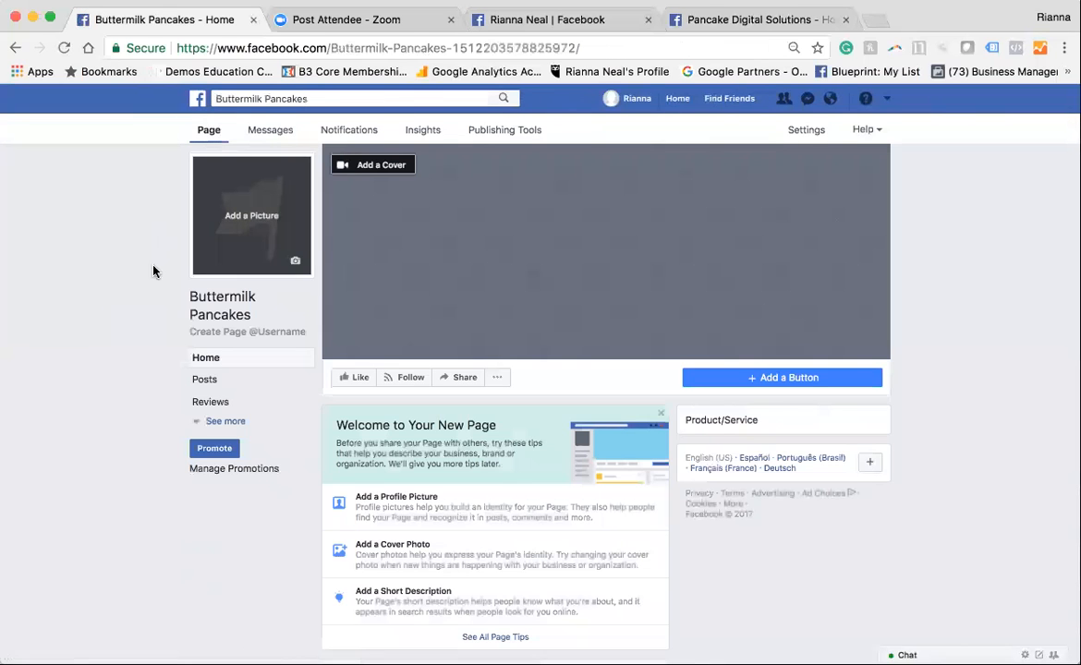
scroll(152, 277, "down", 3)
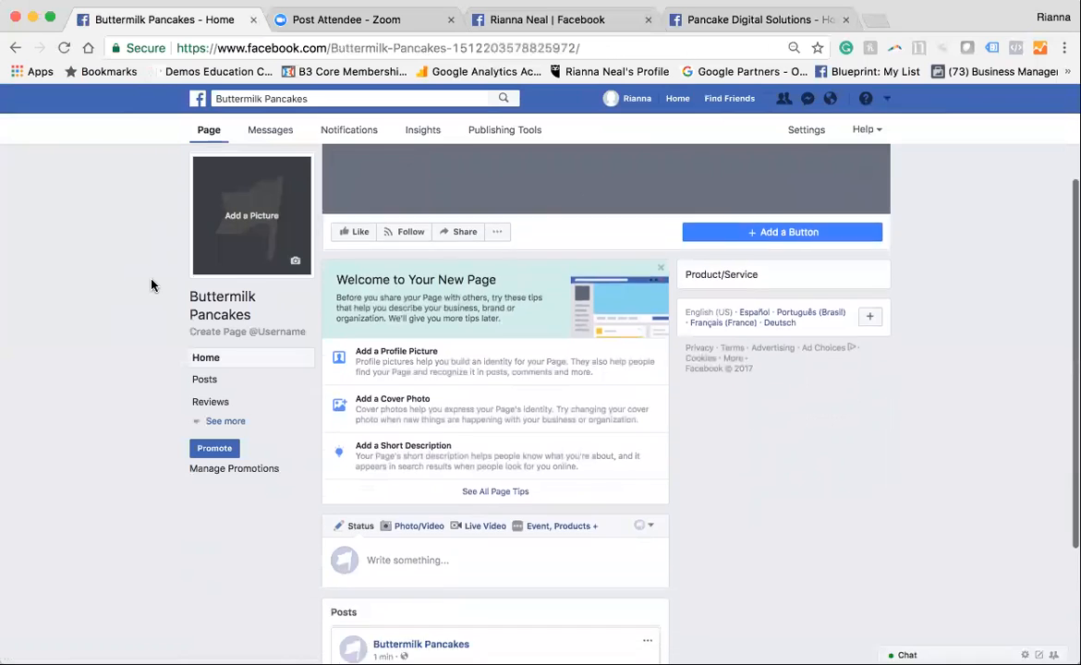
scroll(152, 285, "down", 3)
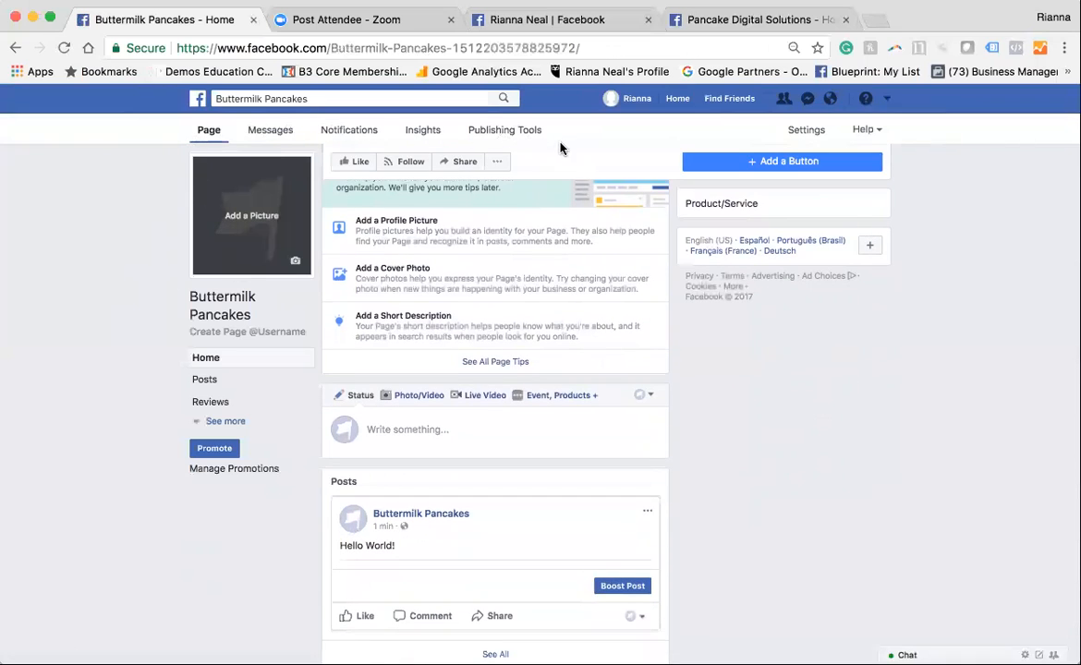
left_click(218, 421)
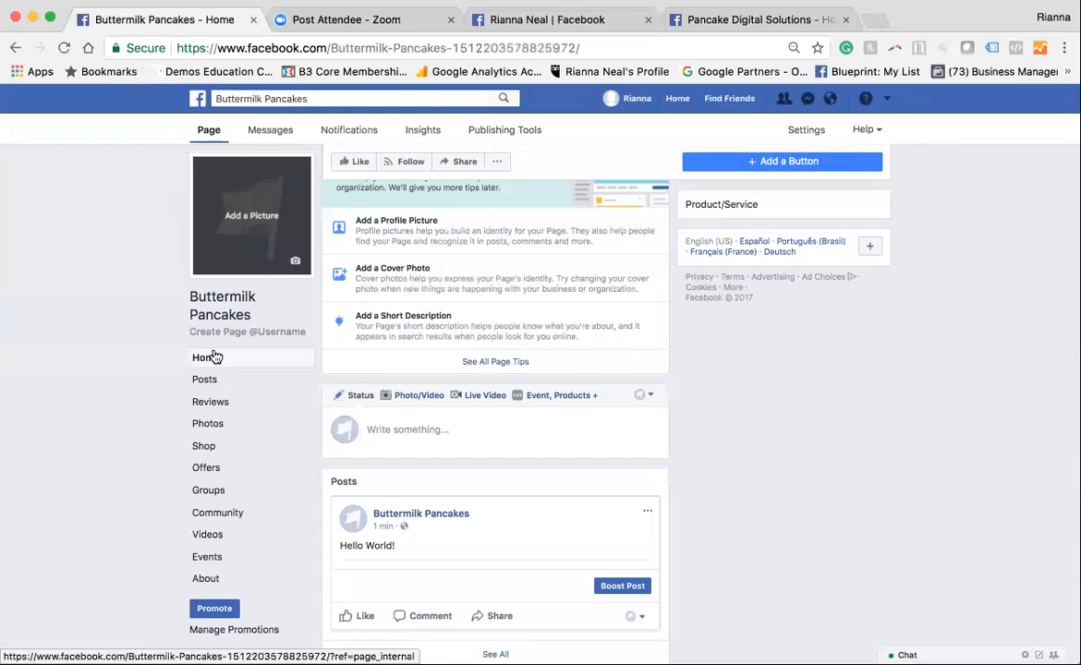
scroll(211, 365, "down", 1)
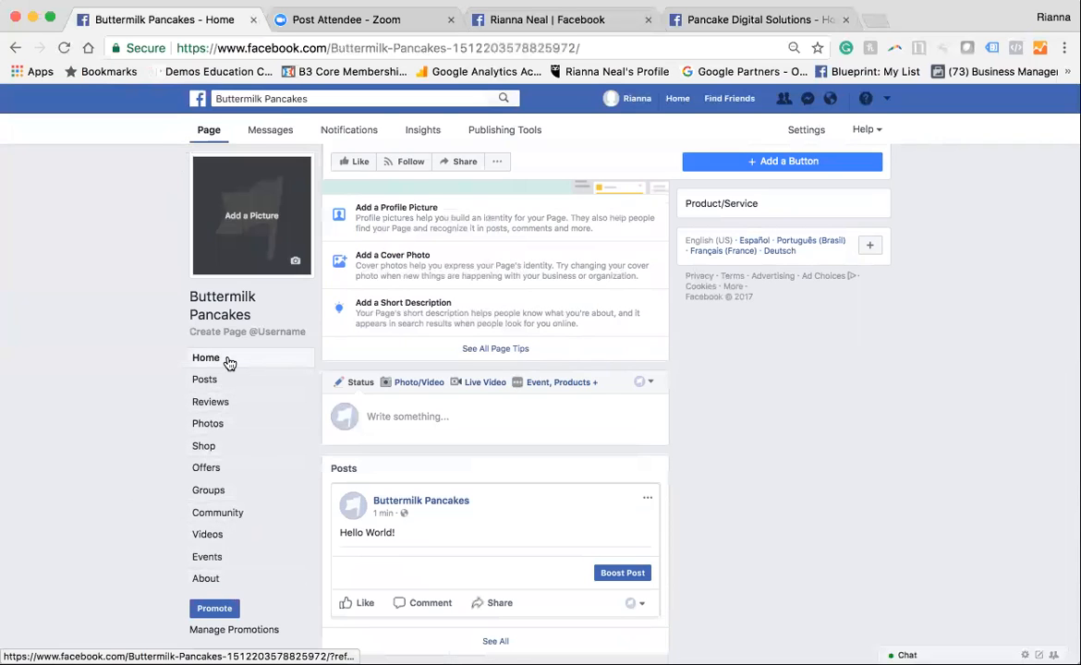
Review the editable fields in the page's About section and compare with the existing Pancake Digital Solutions page
left_click(211, 579)
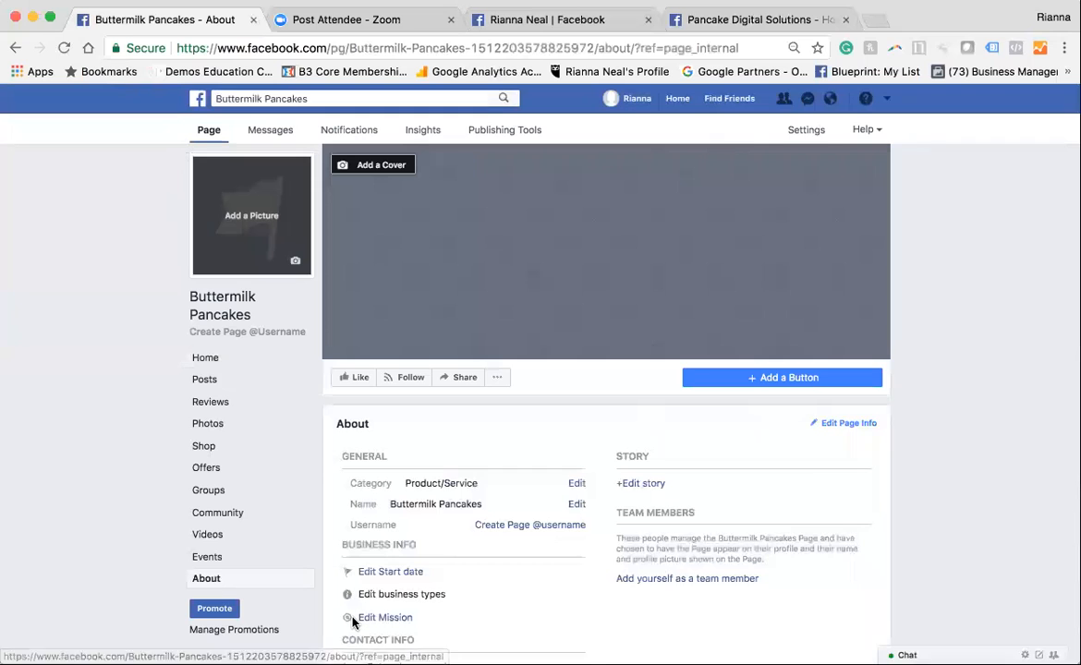
scroll(369, 617, "down", 2)
scroll(531, 614, "down", 1)
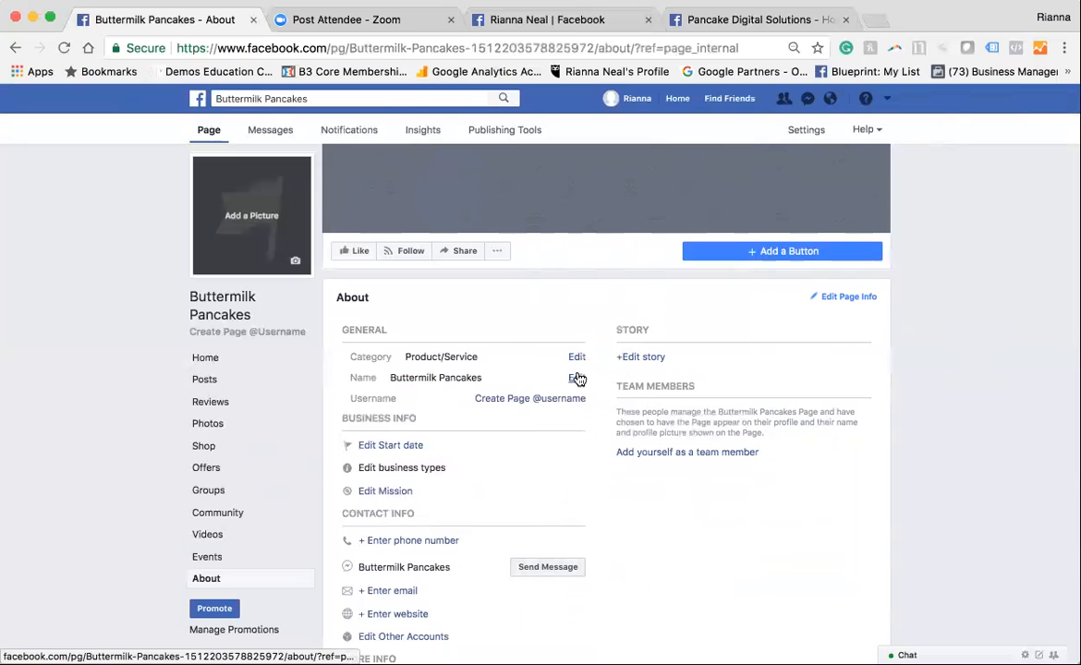
scroll(578, 382, "down", 1)
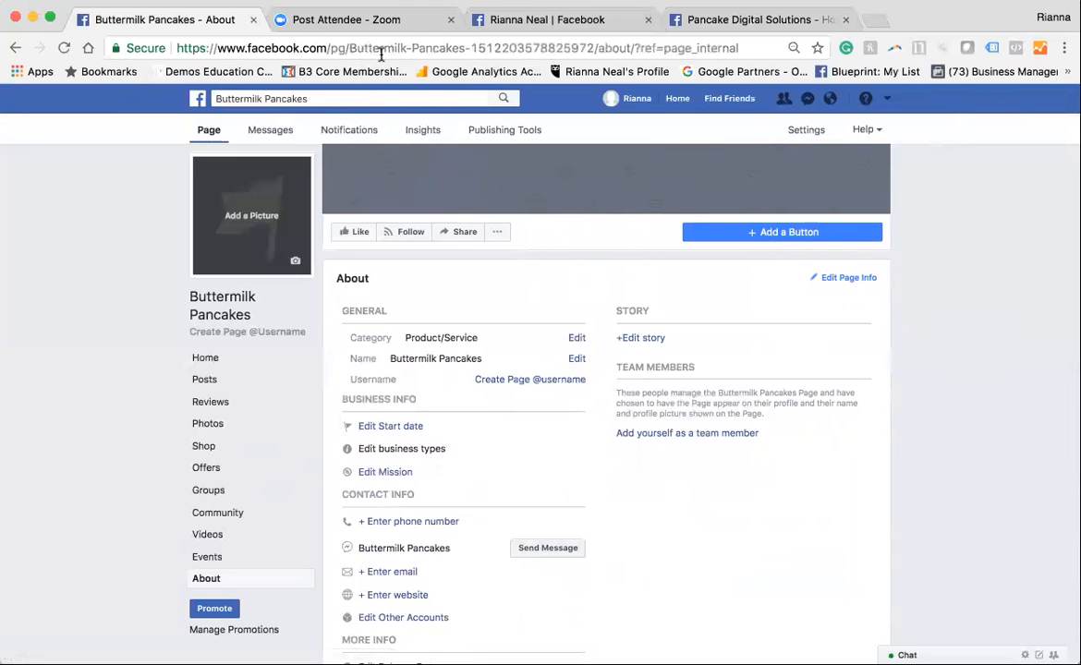
left_click(729, 16)
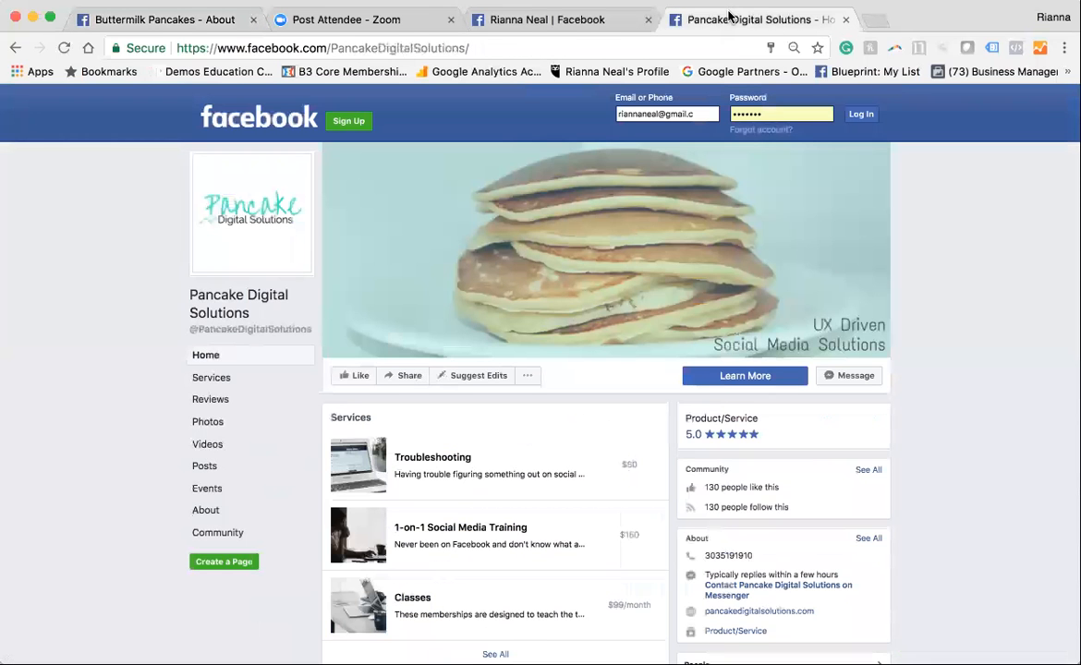
left_click(219, 23)
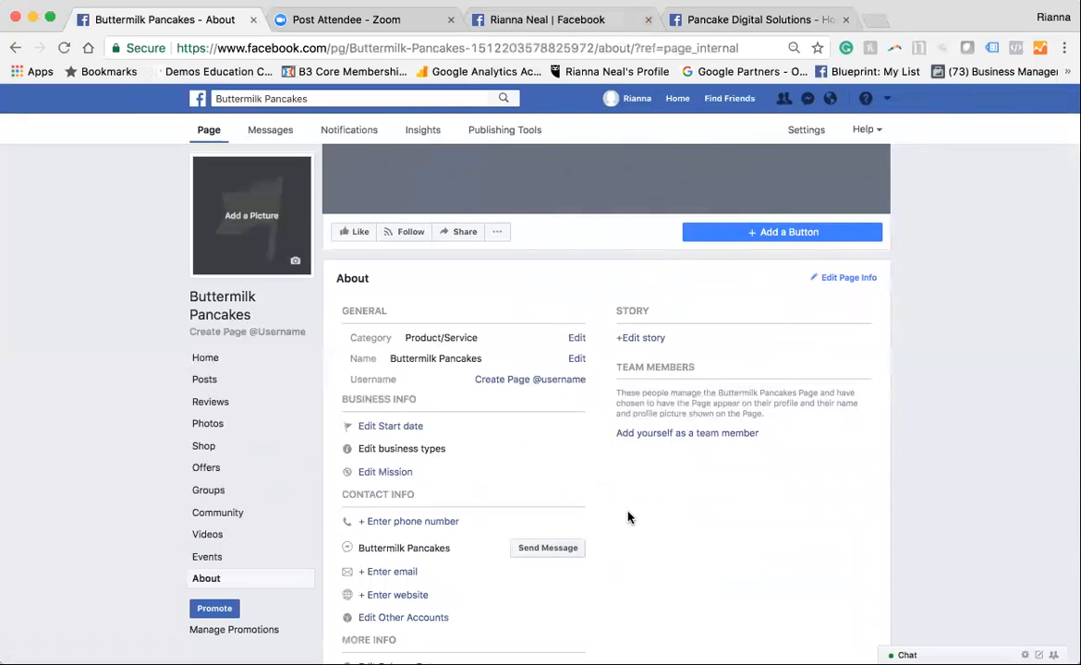
scroll(627, 517, "down", 2)
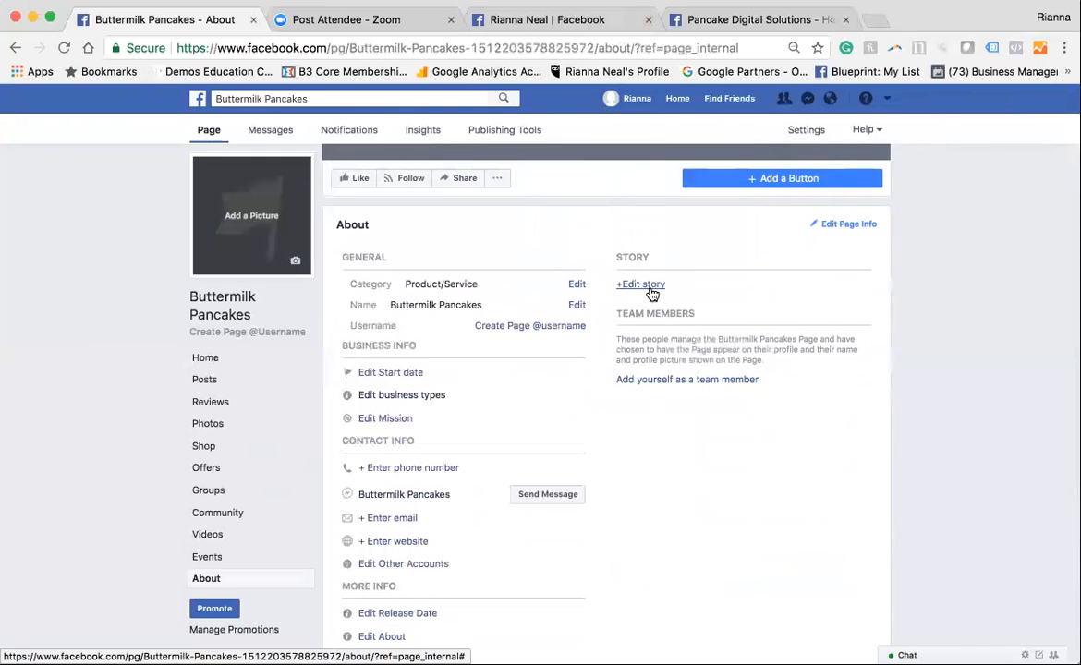
Review the story, team member, contact and additional information fields in the Buttermilk Pancakes page's About section
scroll(652, 294, "down", 1)
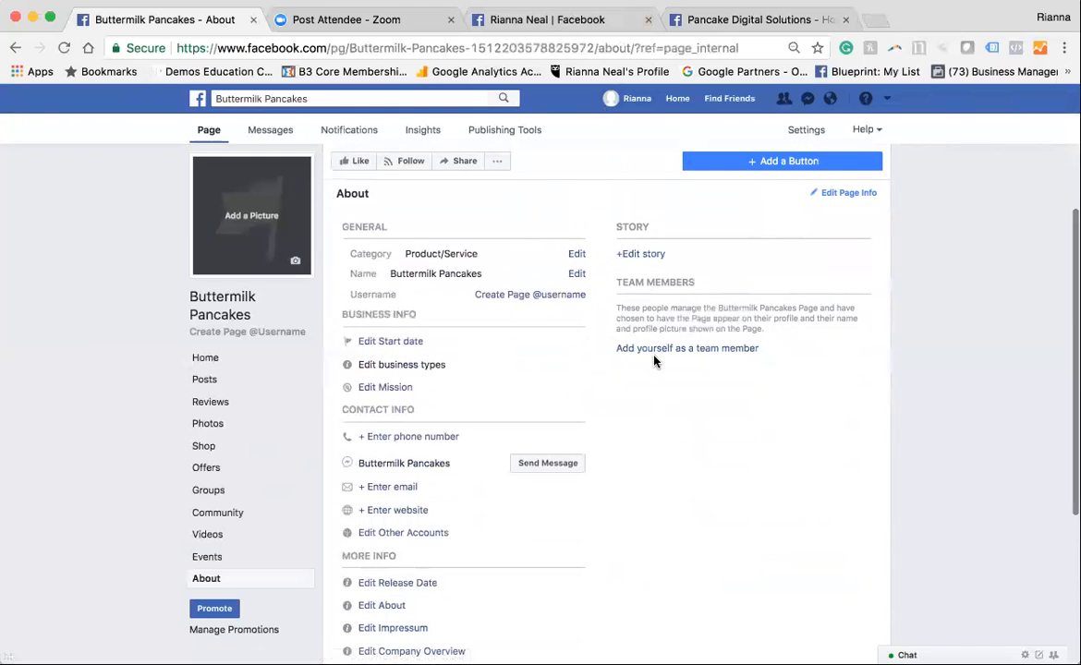
scroll(406, 451, "down", 1)
scroll(415, 453, "down", 1)
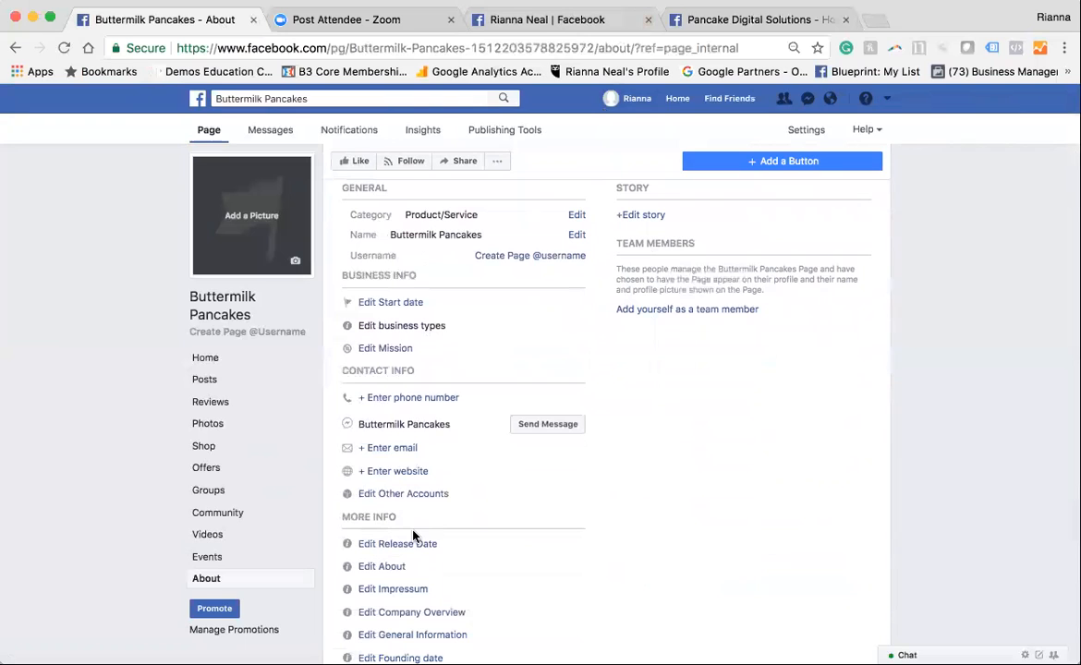
scroll(414, 536, "down", 2)
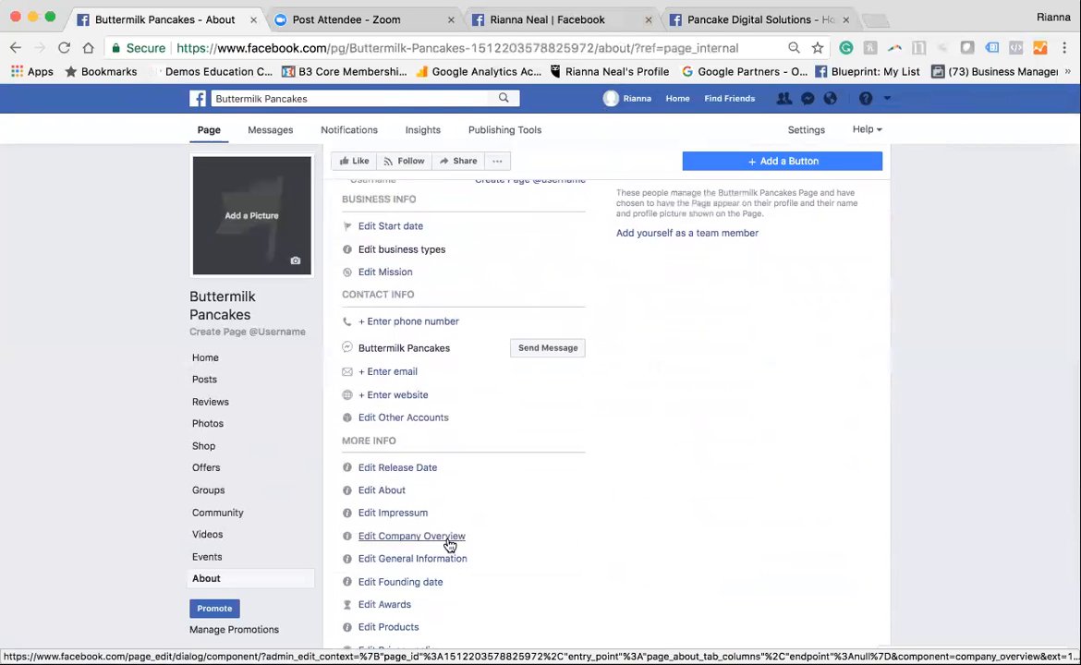
scroll(615, 521, "up", 5)
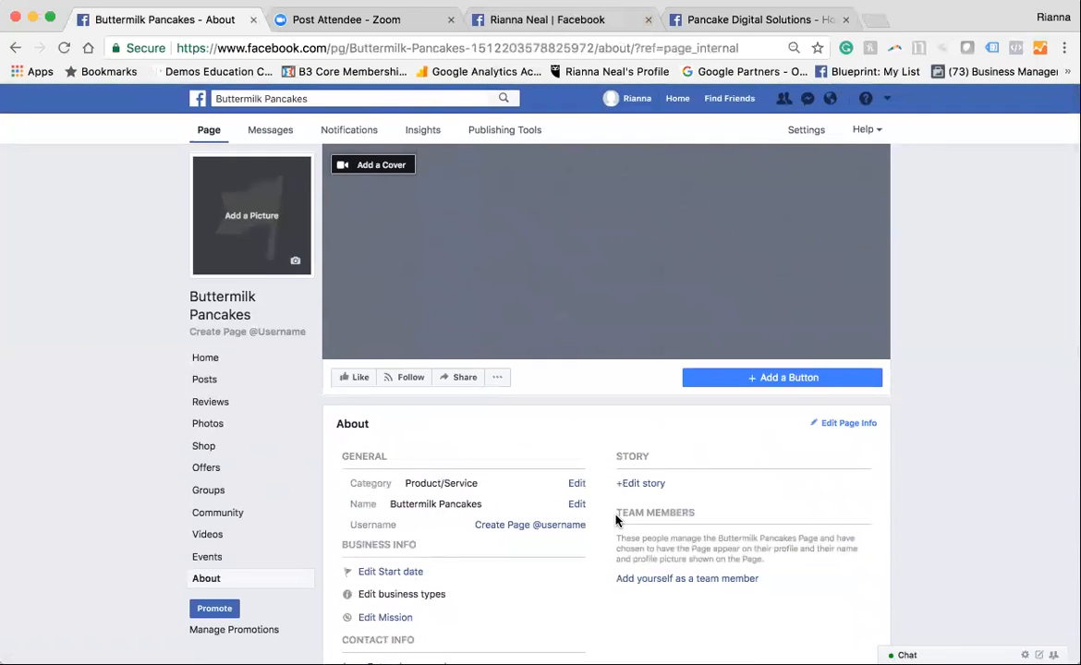
Open the options for adding a button to the page and review the Learn More and Get in Touch choices
left_click(775, 387)
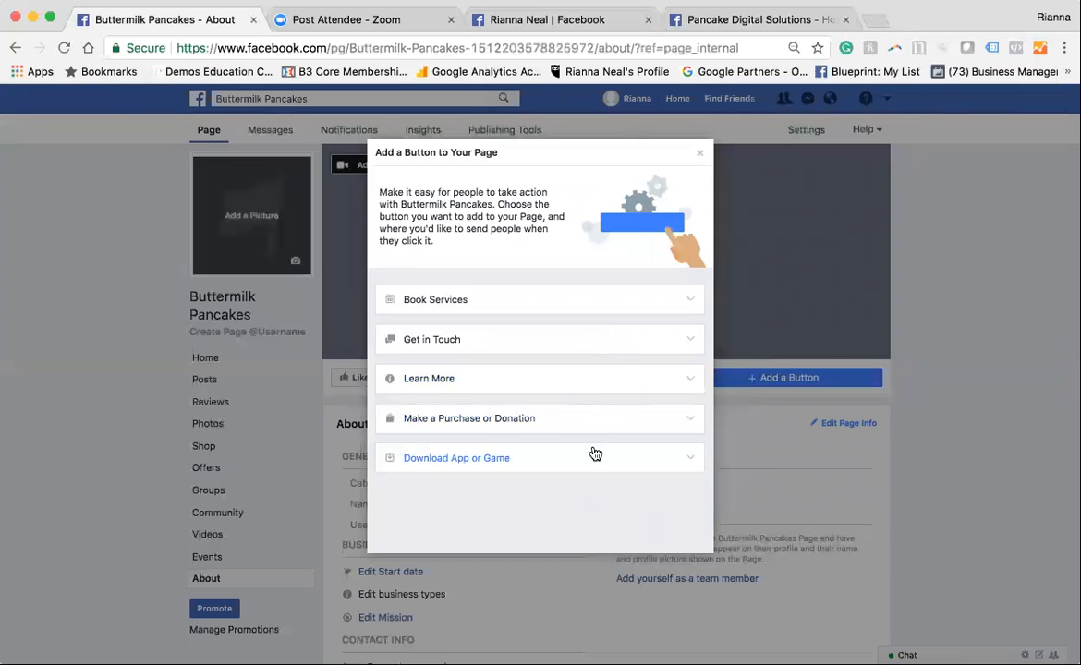
left_click(602, 378)
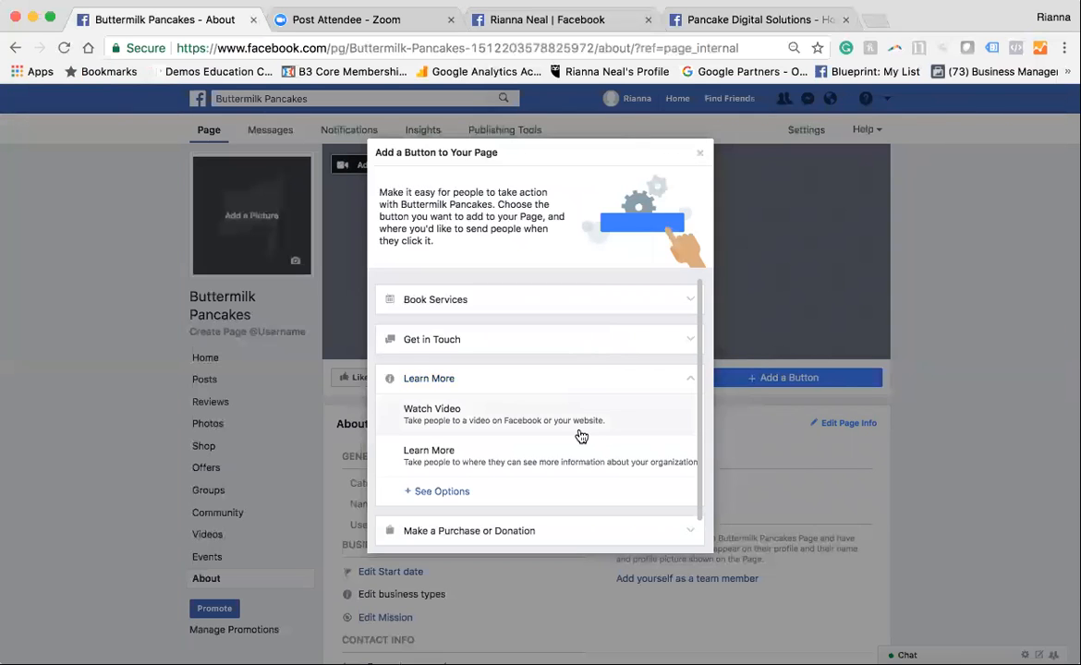
scroll(568, 436, "down", 1)
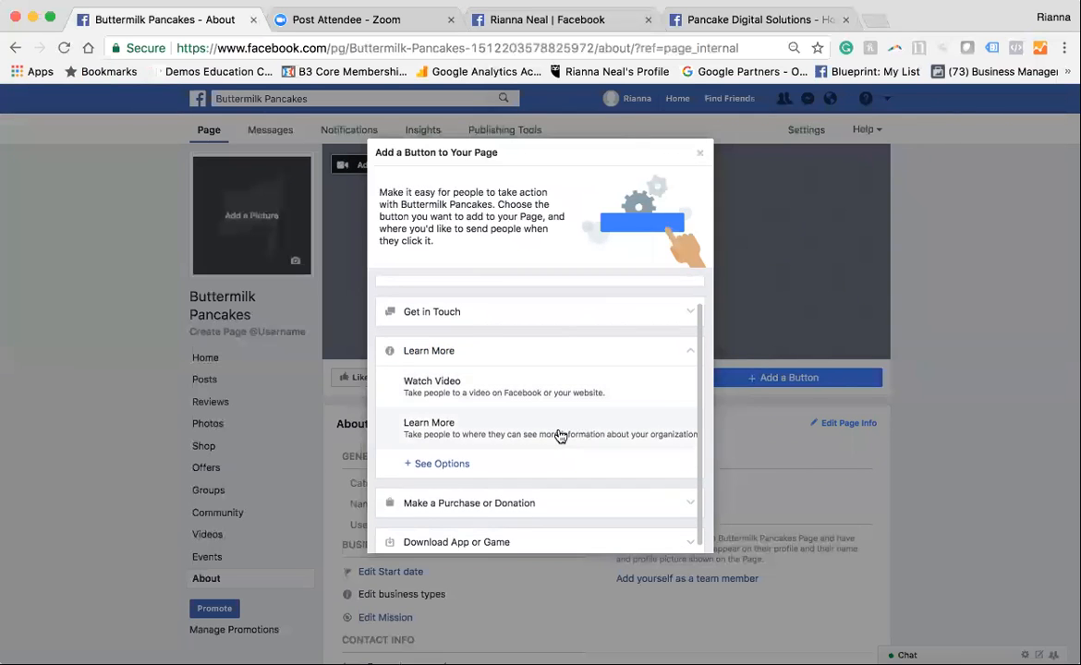
left_click(552, 355)
left_click(533, 343)
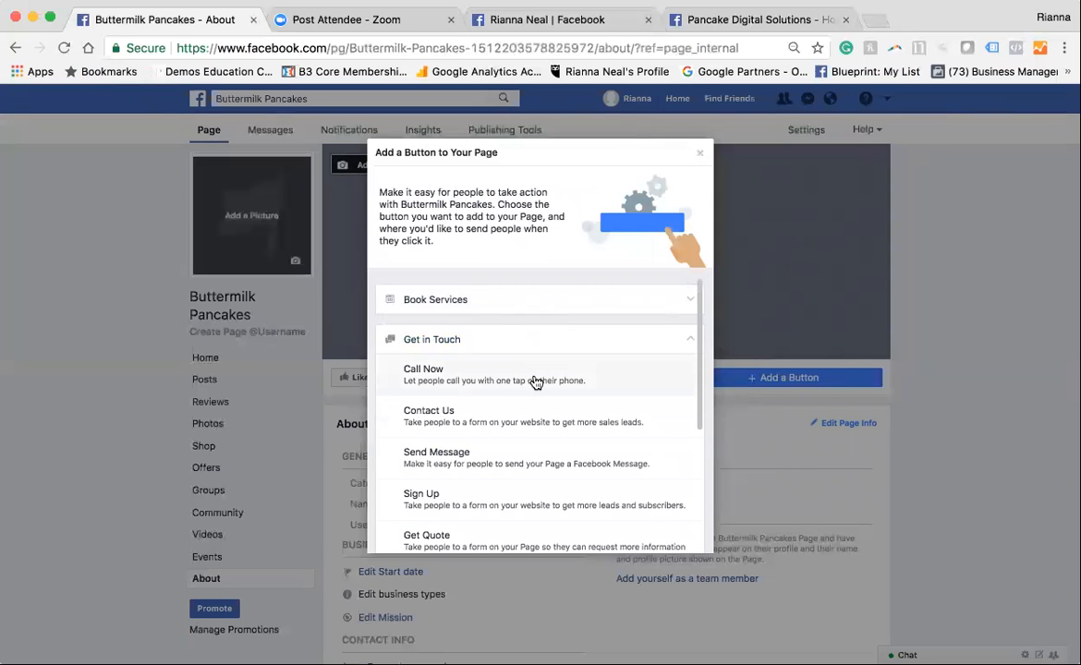
scroll(535, 379, "down", 1)
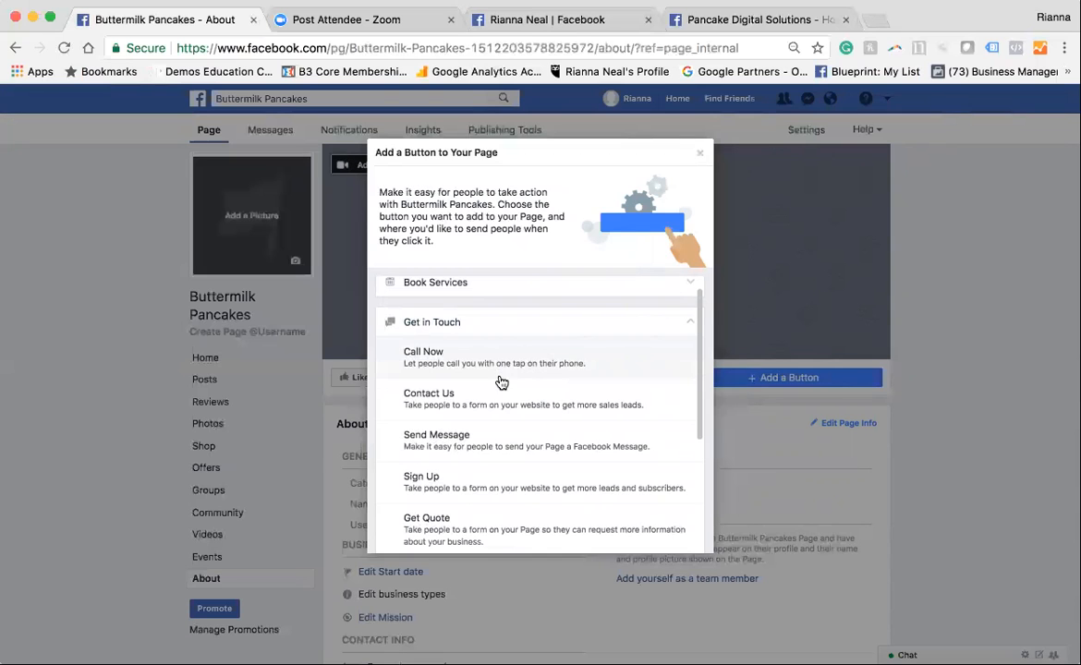
scroll(493, 364, "down", 3)
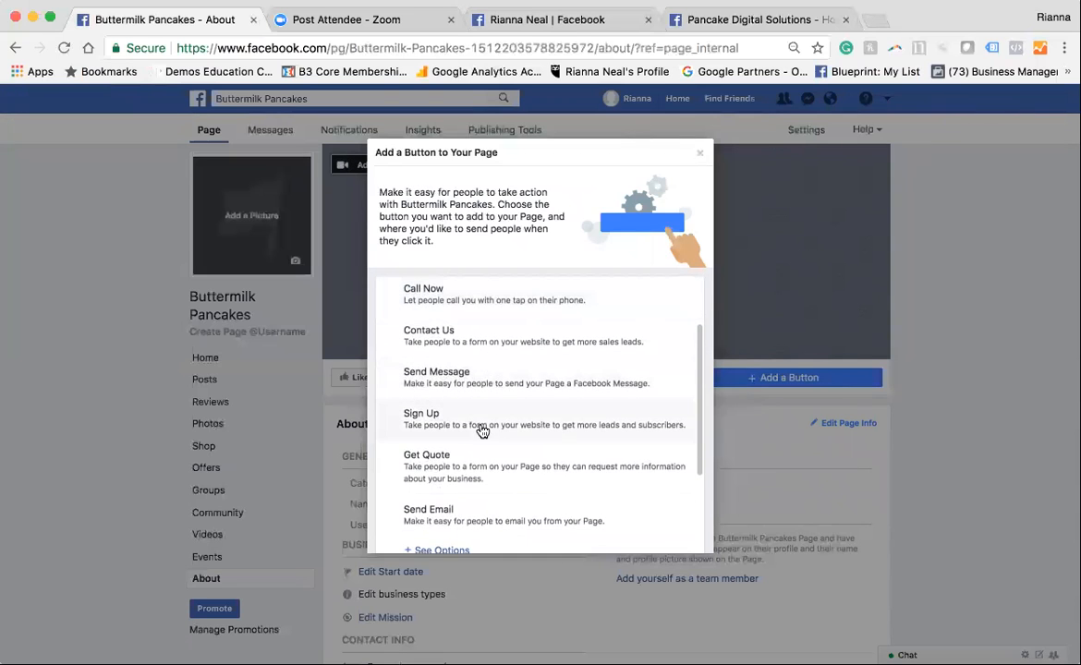
scroll(492, 507, "up", 3)
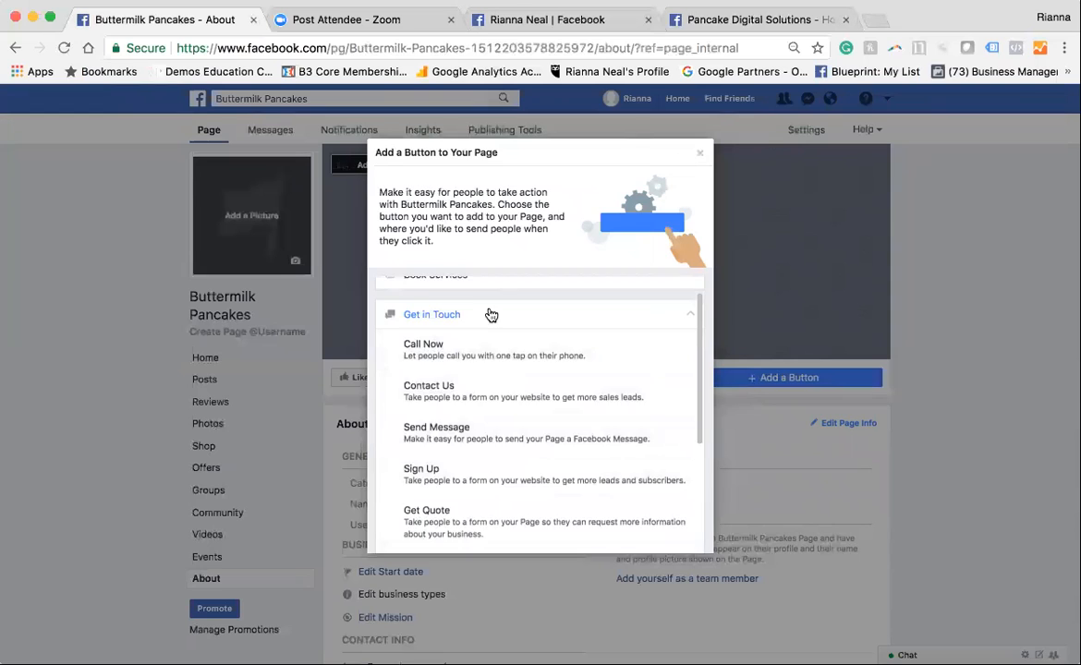
left_click(490, 314)
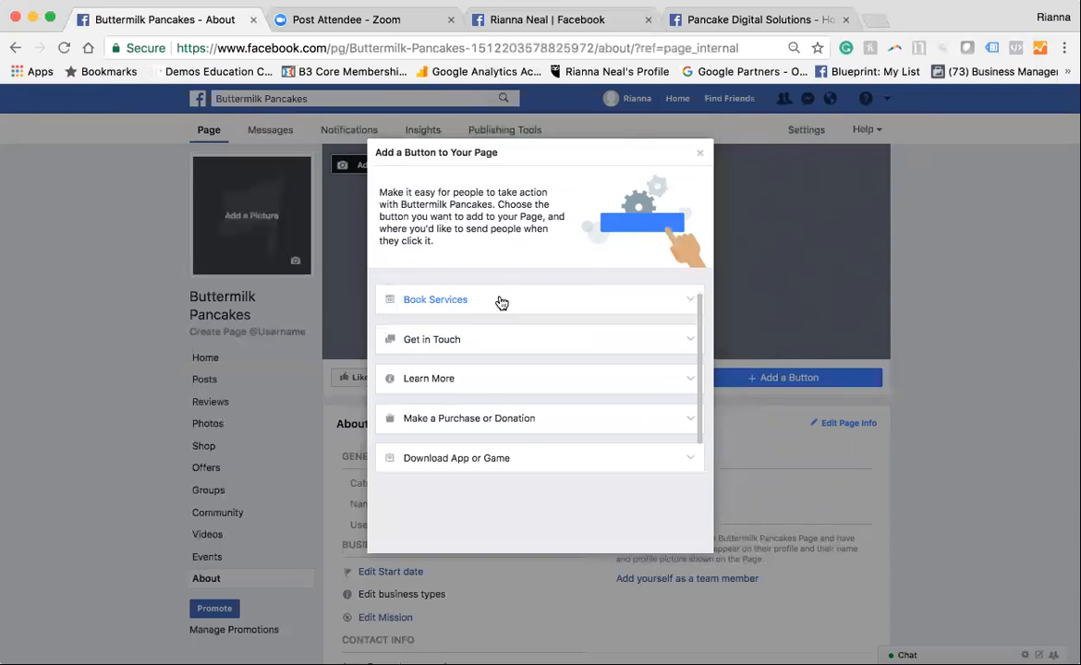
Review the Make a Purchase or Donation choices, revisit Learn More and Get in Touch, and close without adding a button
left_click(481, 426)
scroll(482, 478, "down", 1)
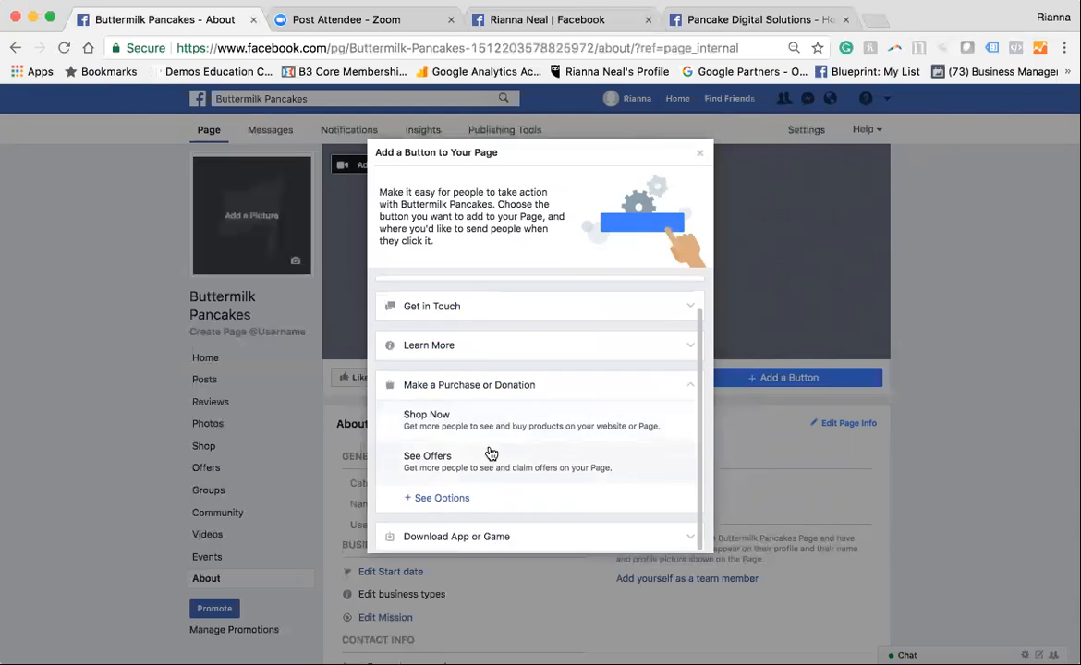
left_click(497, 392)
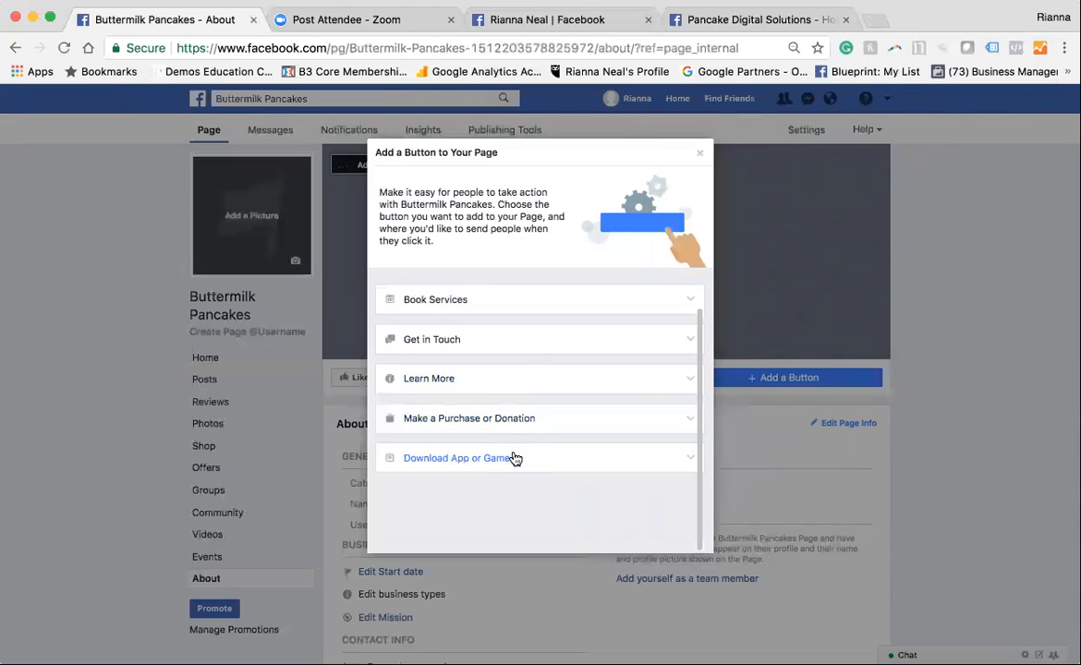
left_click(499, 380)
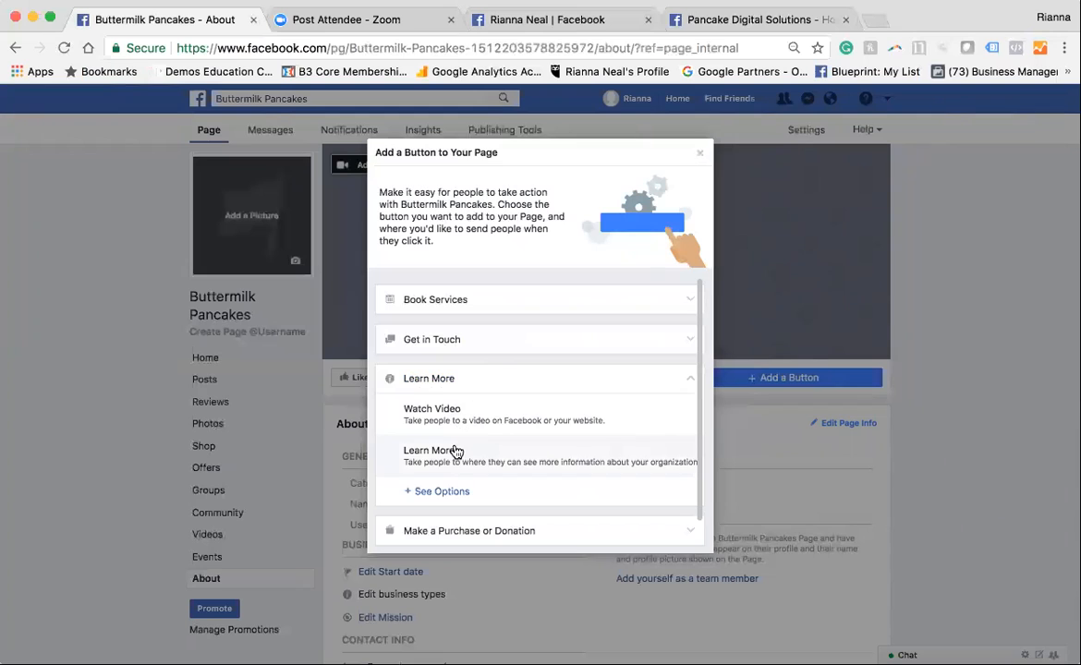
left_click(462, 380)
left_click(458, 342)
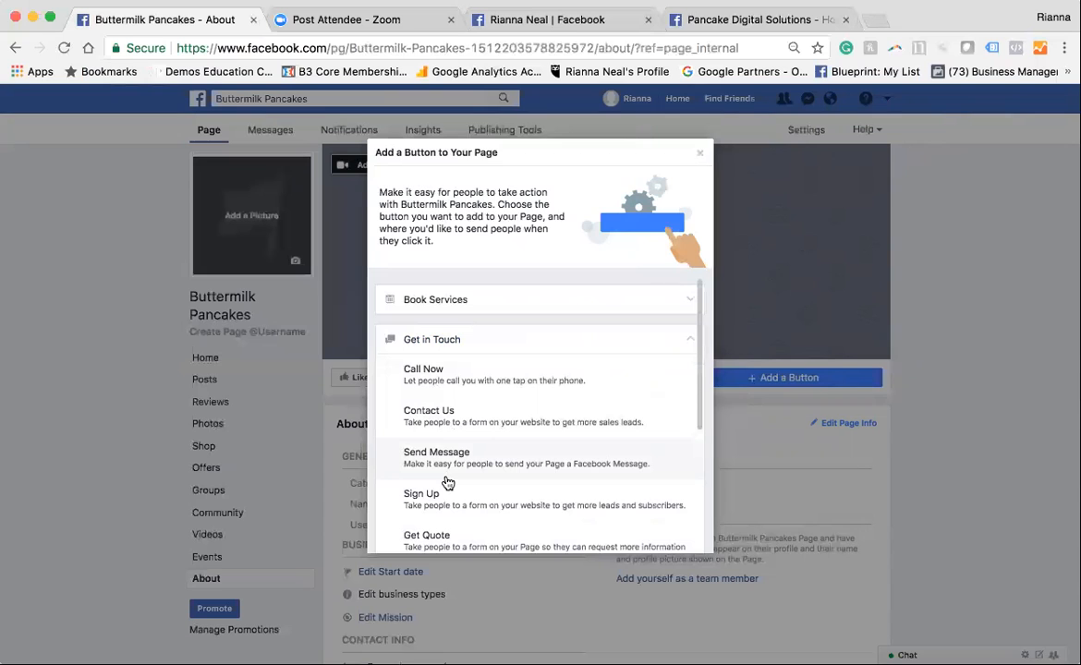
left_click(698, 153)
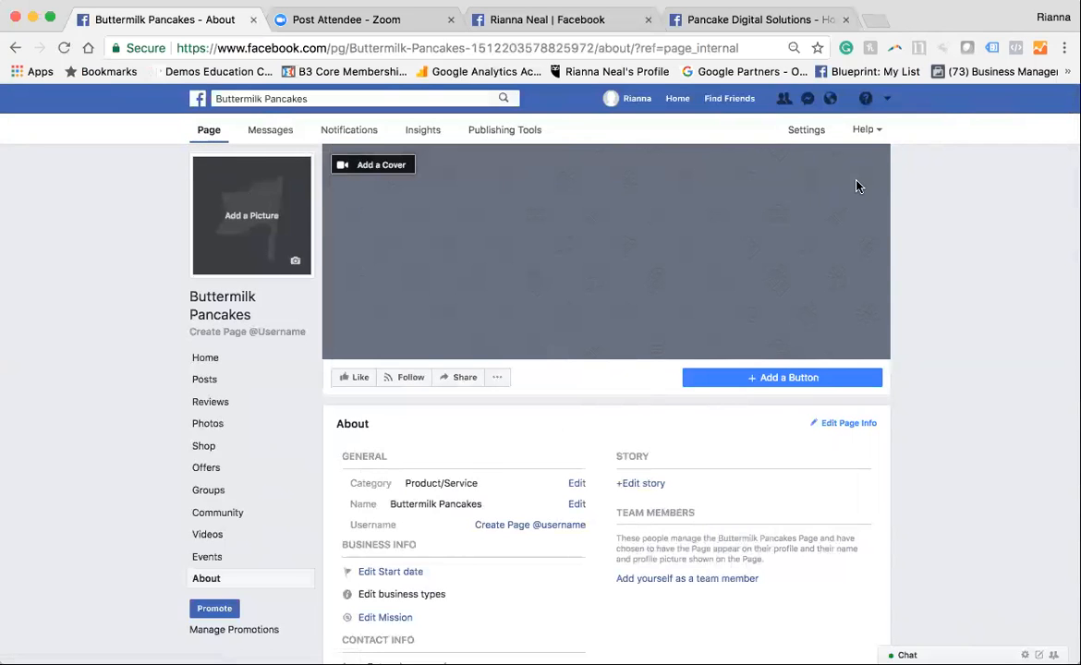
Look through the page's General settings and review the Page Roles section with its existing roles
left_click(804, 134)
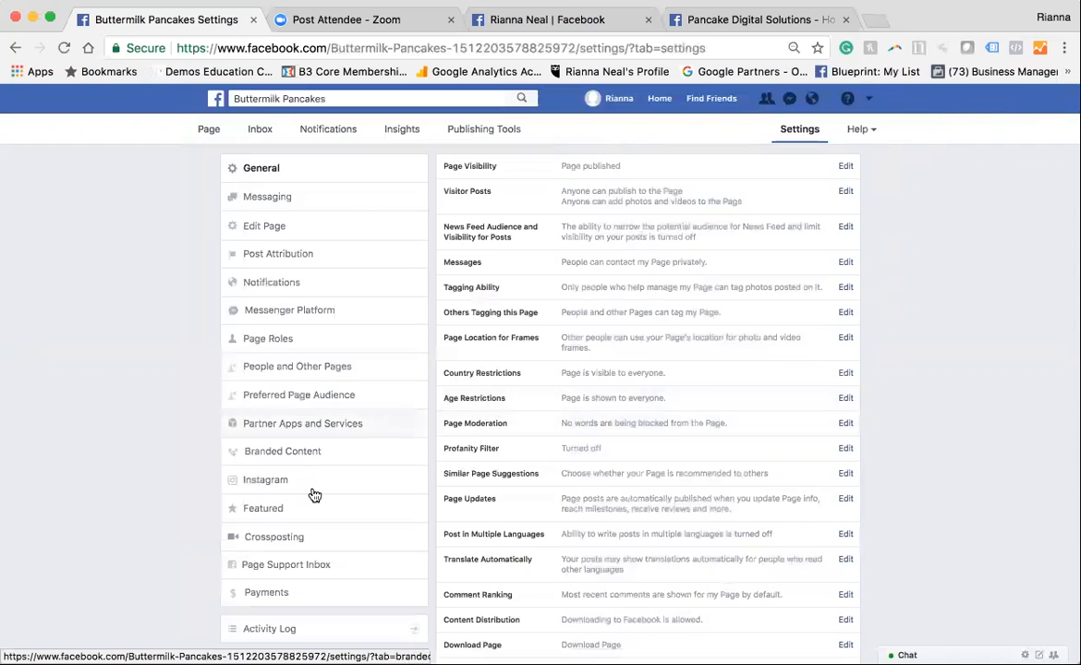
scroll(314, 494, "down", 2)
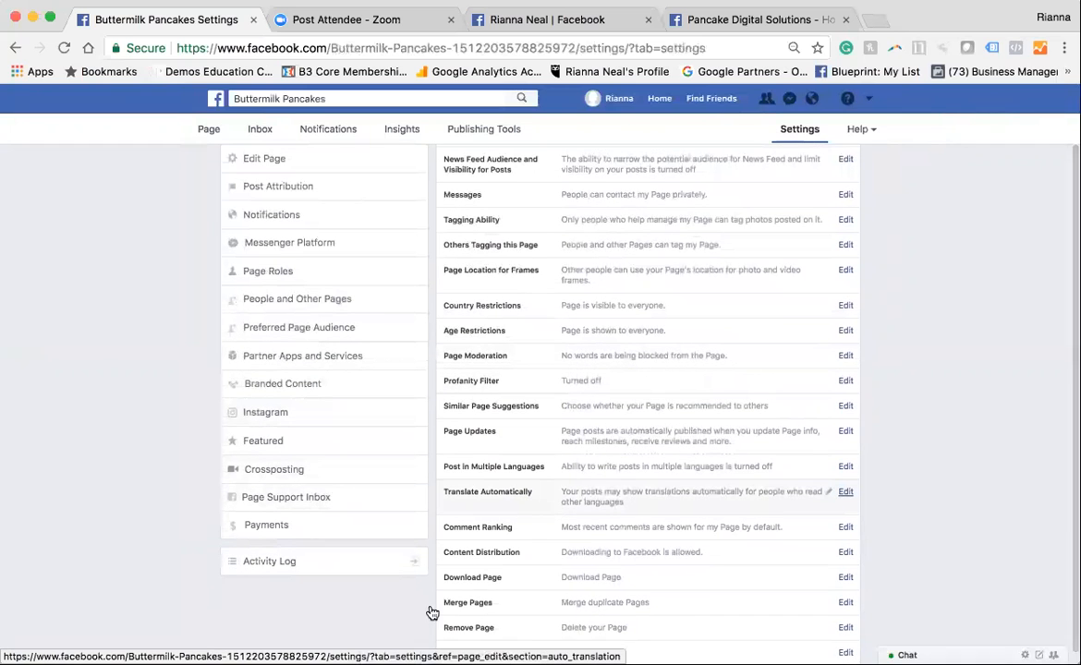
scroll(167, 420, "up", 2)
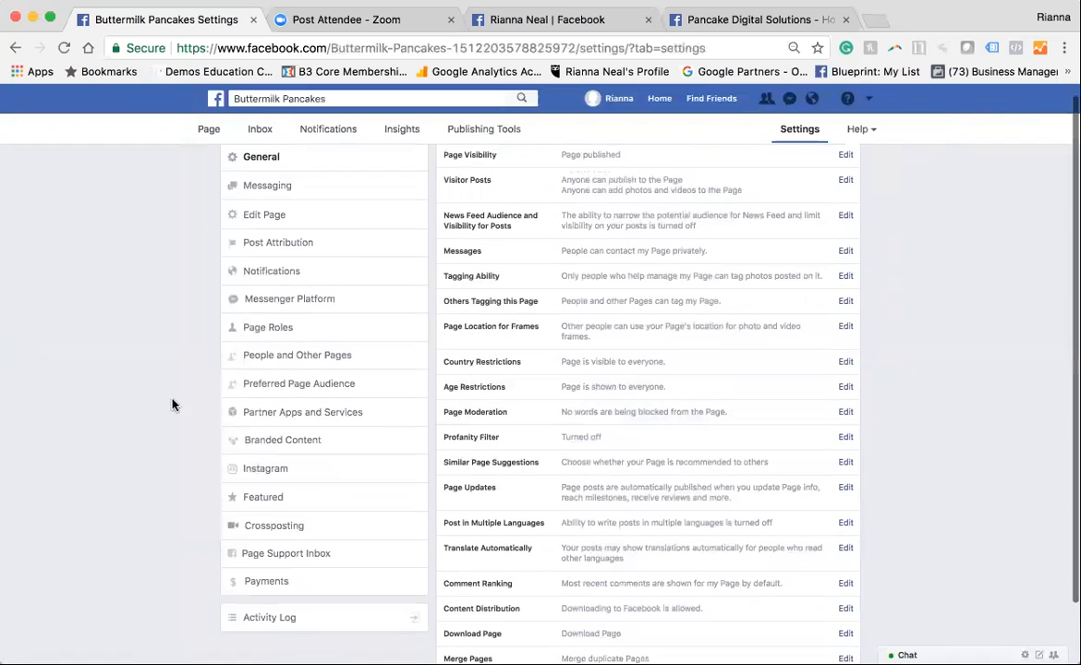
left_click(282, 335)
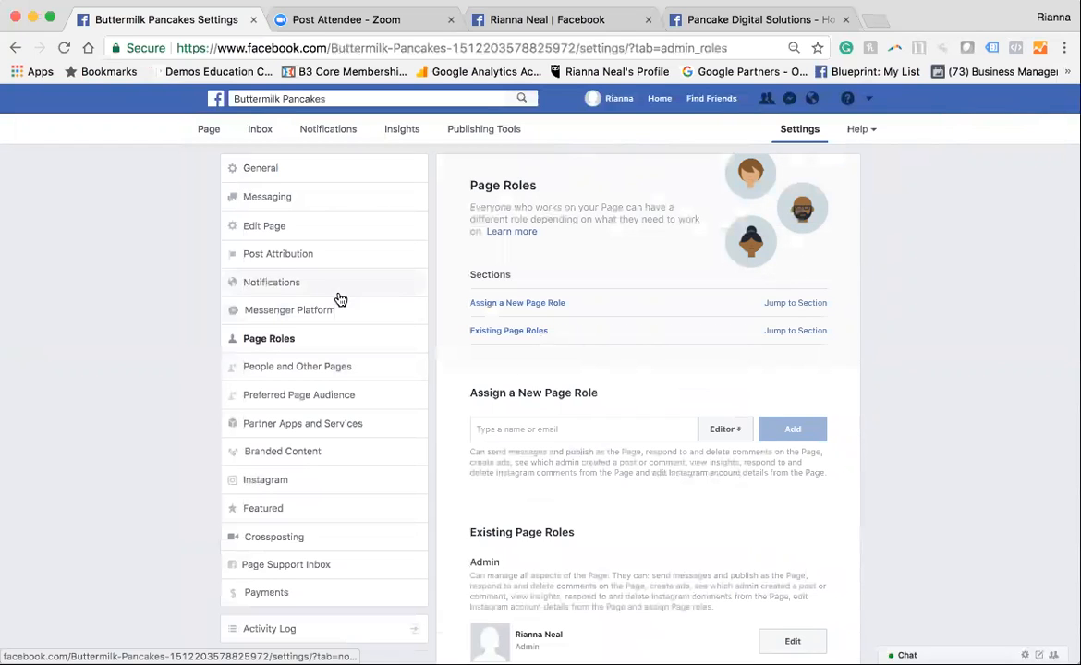
scroll(675, 517, "down", 2)
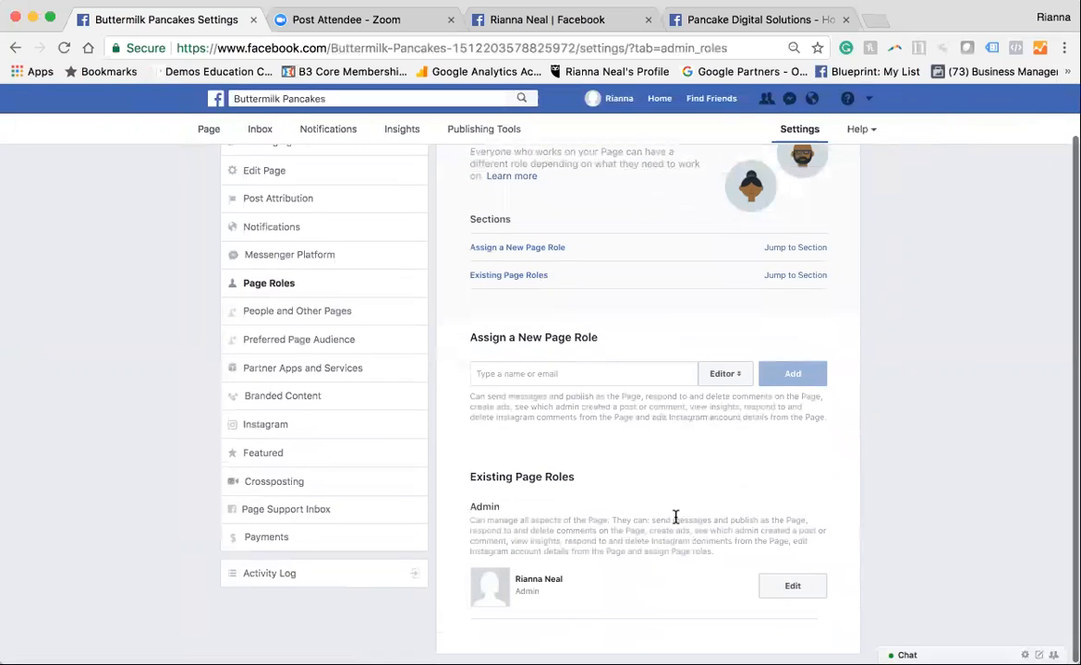
Enter the new team member's email address under Assign a New Page Role and dismiss the suggested profile
left_click(541, 373)
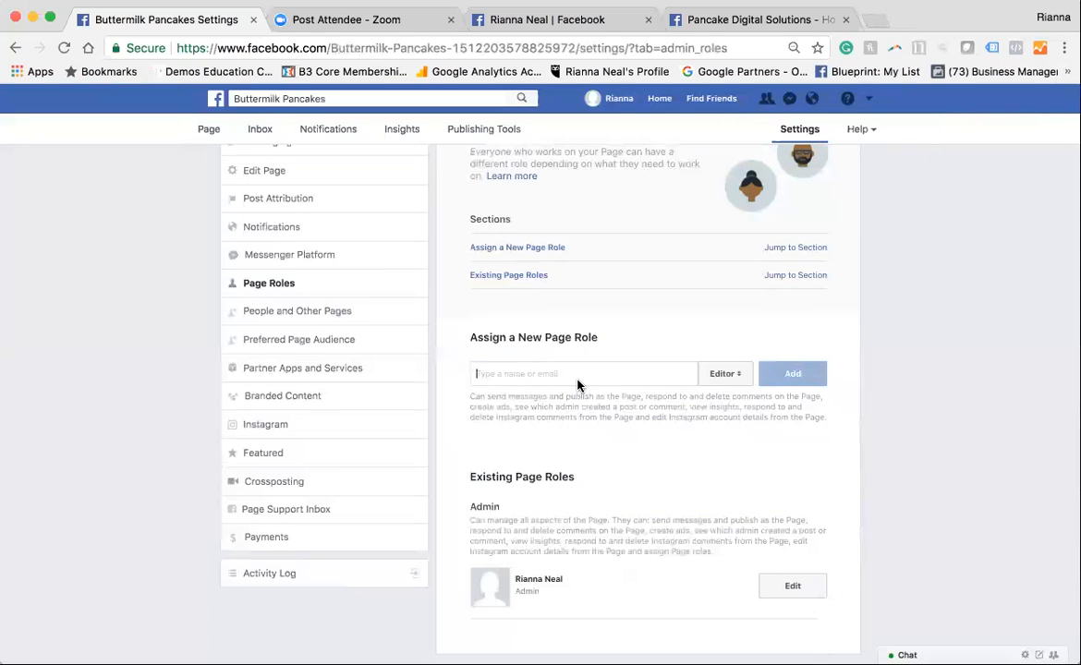
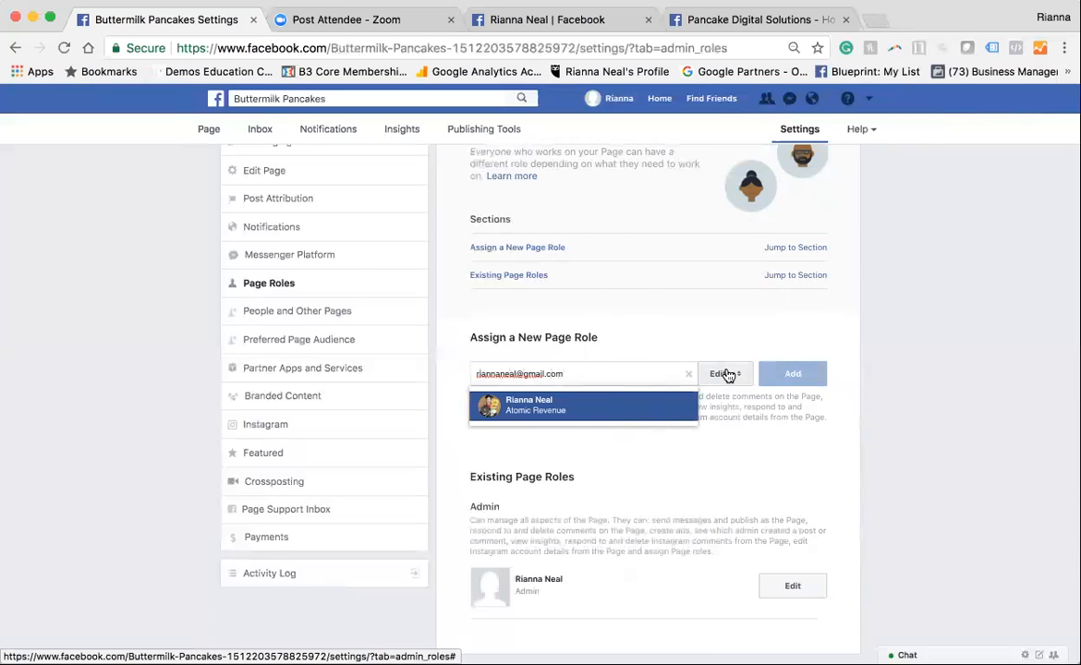
left_click(707, 343)
triple_click(596, 374)
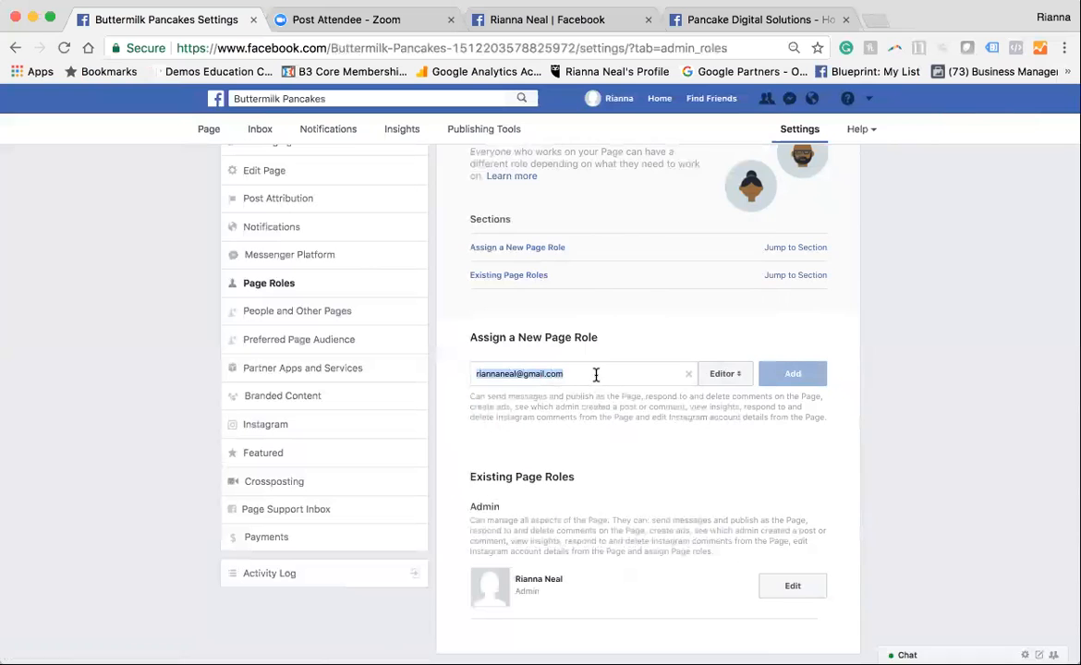
View the available page role levels without choosing another one, and leave the settings for the Facebook home page
left_click(726, 374)
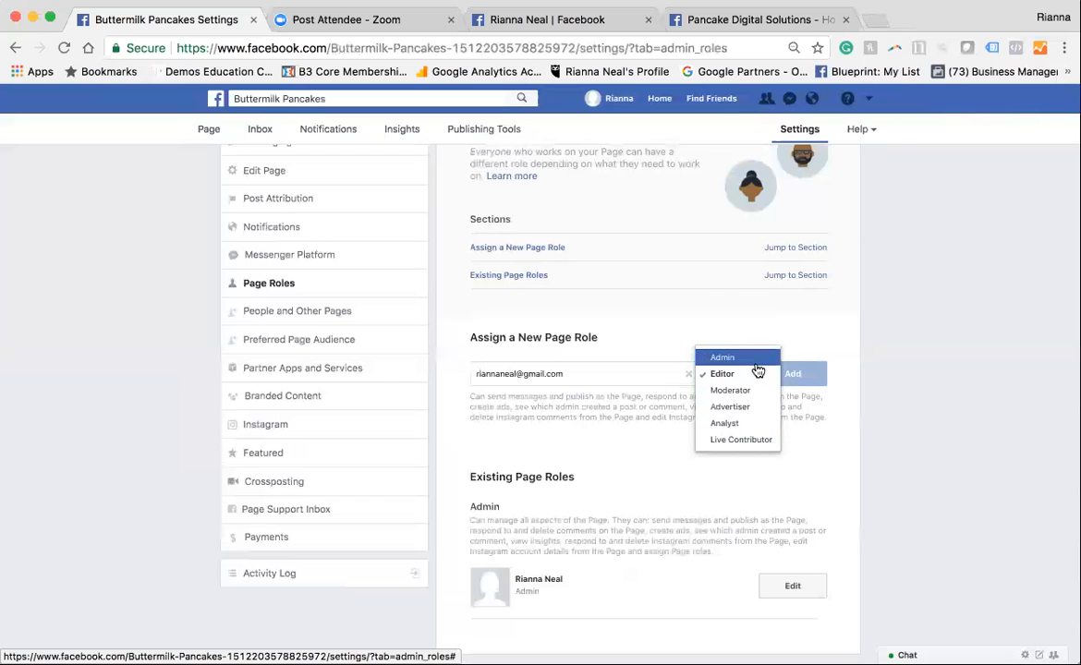
left_click(900, 436)
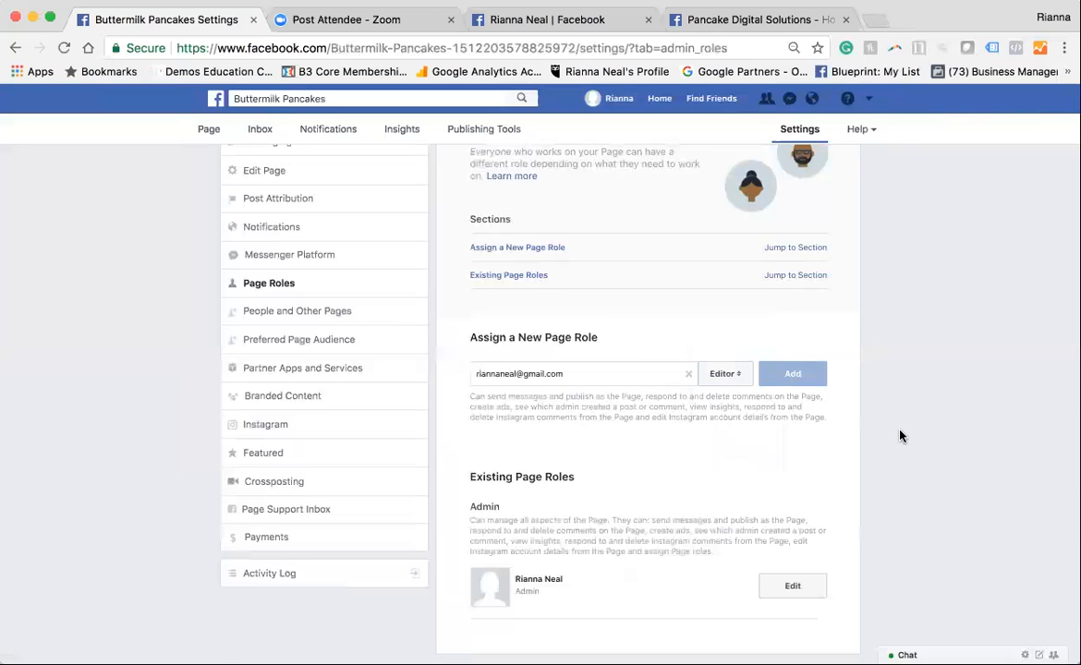
scroll(900, 436, "up", 1)
left_click(217, 104)
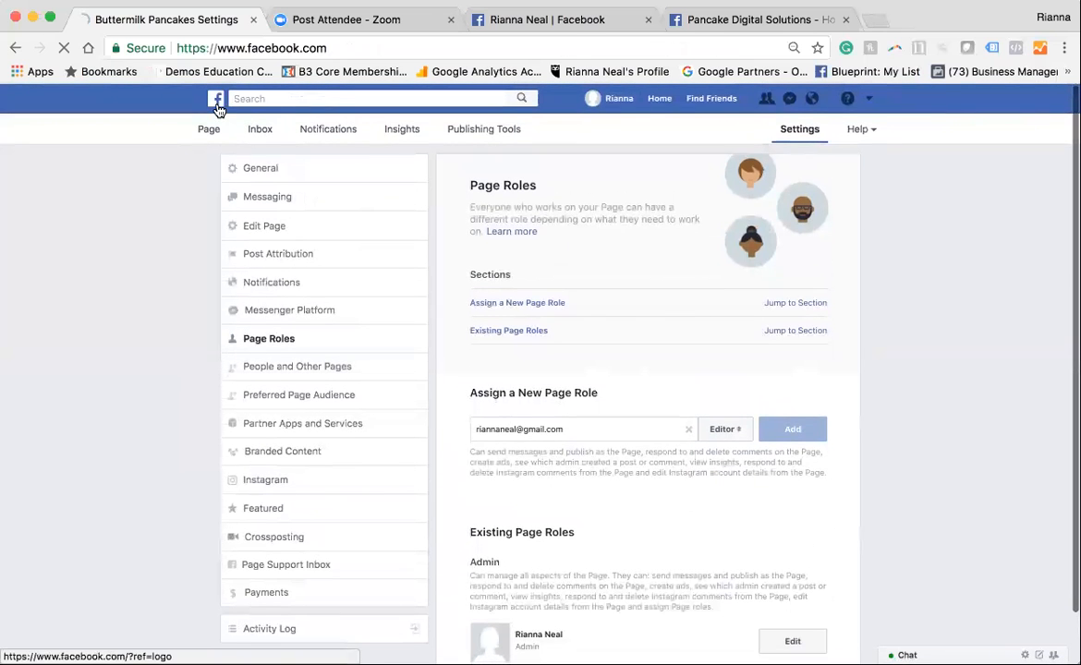